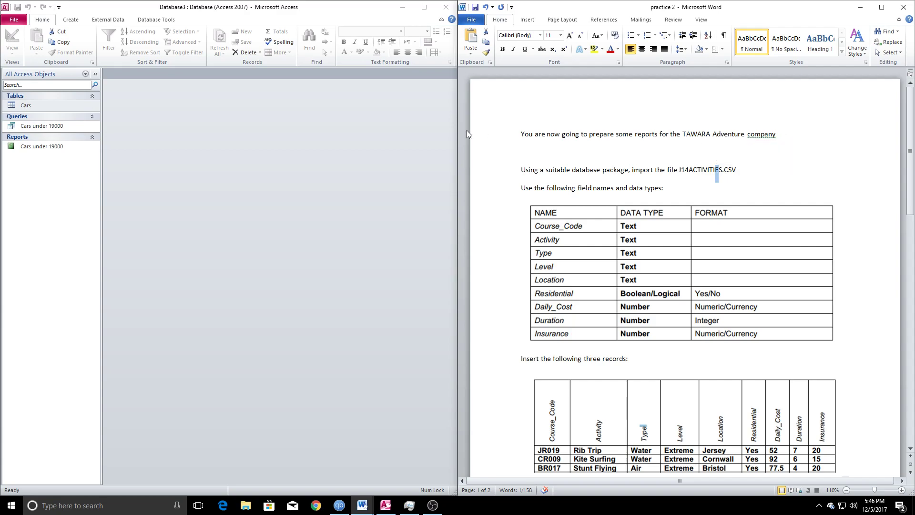
Read through the practice document, examining the import instructions, field data types, records to insert and report requirements.
left_click_drag(525, 172, 700, 172)
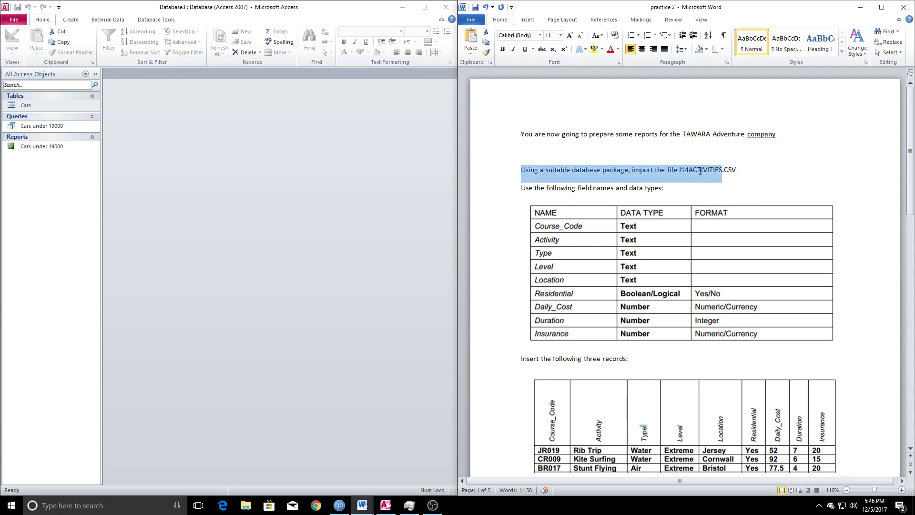
left_click(623, 180)
scroll(585, 196, "down", 6)
scroll(584, 196, "down", 8)
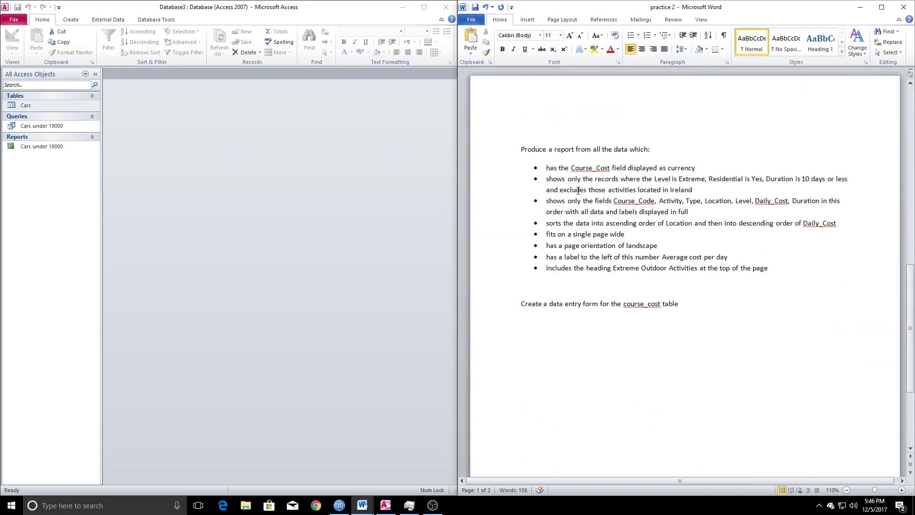
scroll(609, 263, "up", 15)
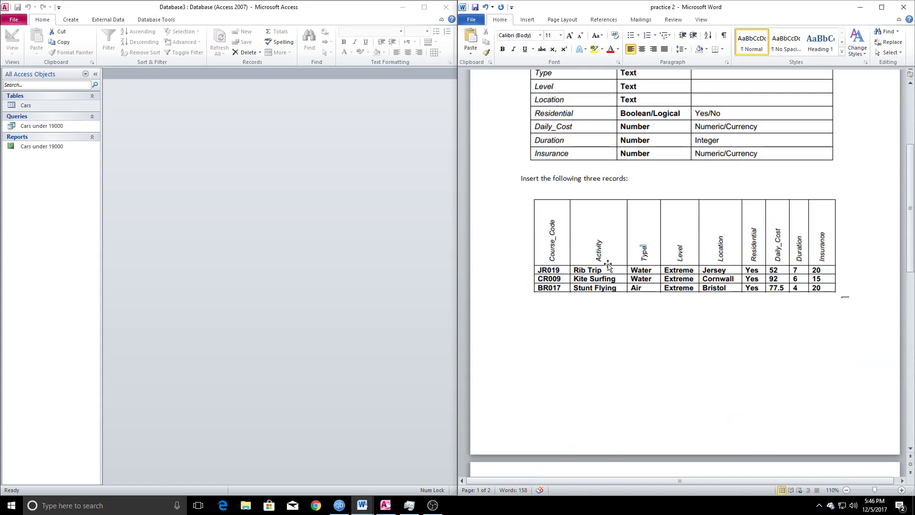
scroll(603, 266, "down", 2)
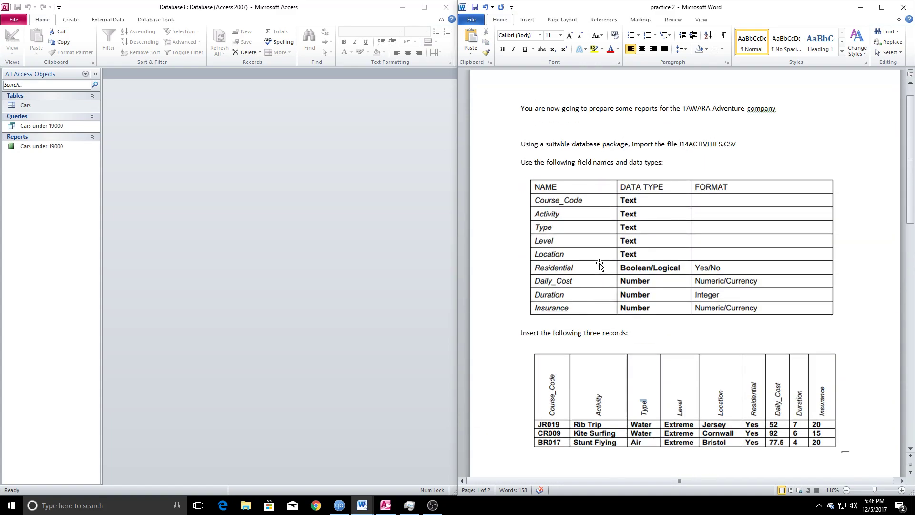
scroll(599, 266, "up", 2)
scroll(599, 266, "down", 1)
Create a new blank database and close its empty default table.
left_click(23, 40)
left_click(14, 19)
left_click(24, 180)
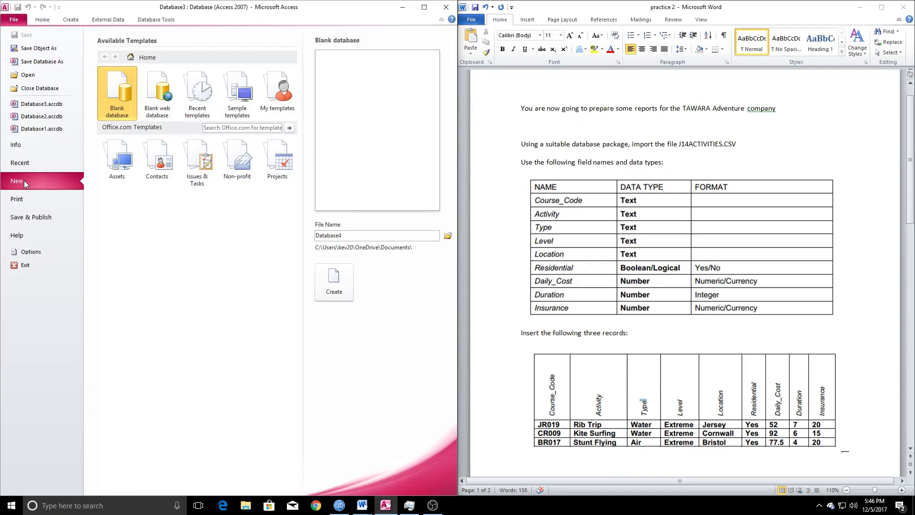
double_click(117, 95)
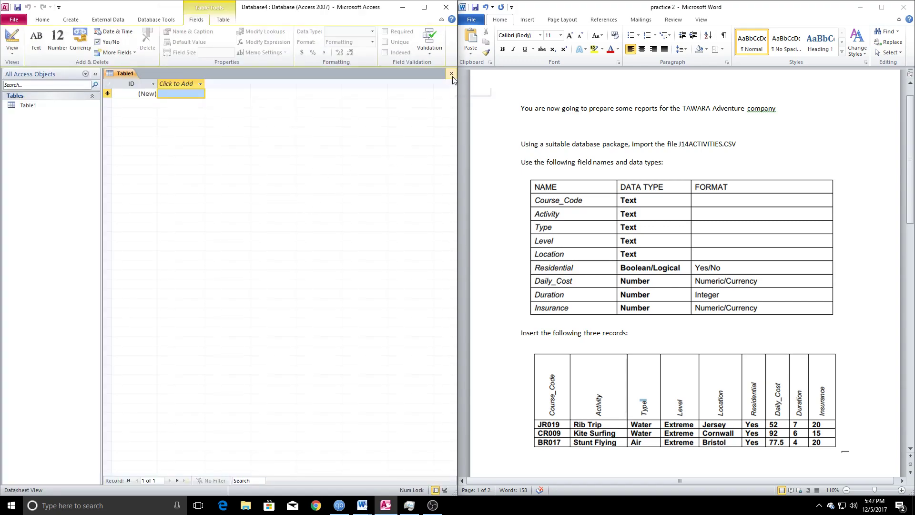
left_click(451, 73)
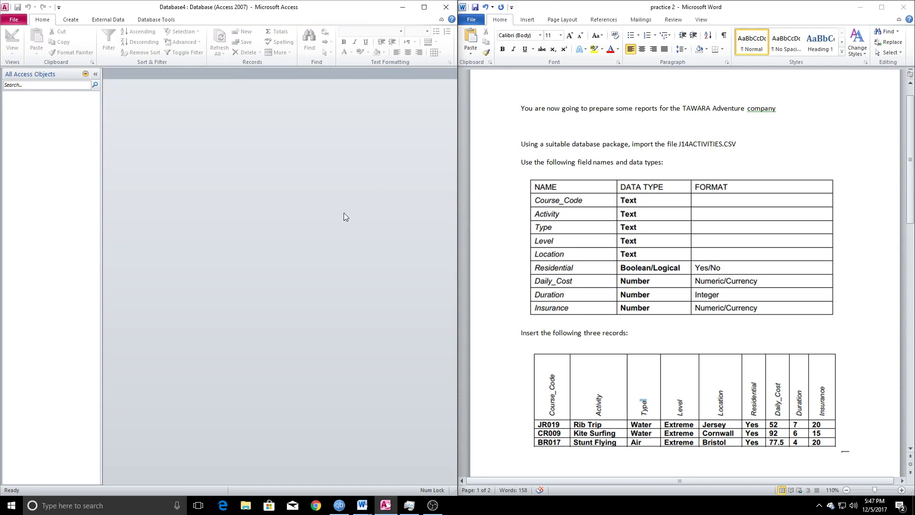
Start a text file import, and check the file types in the Year 8 "Activties database" folder in File Explorer.
left_click(108, 19)
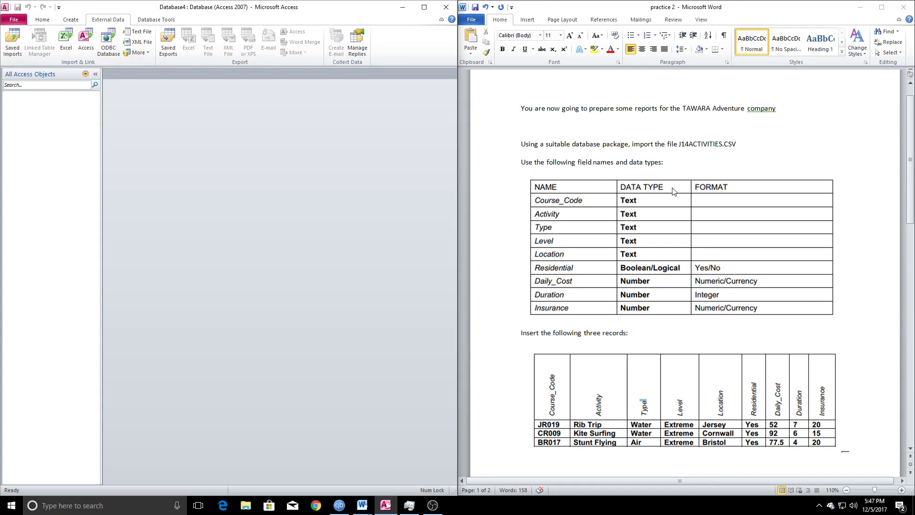
left_click(139, 31)
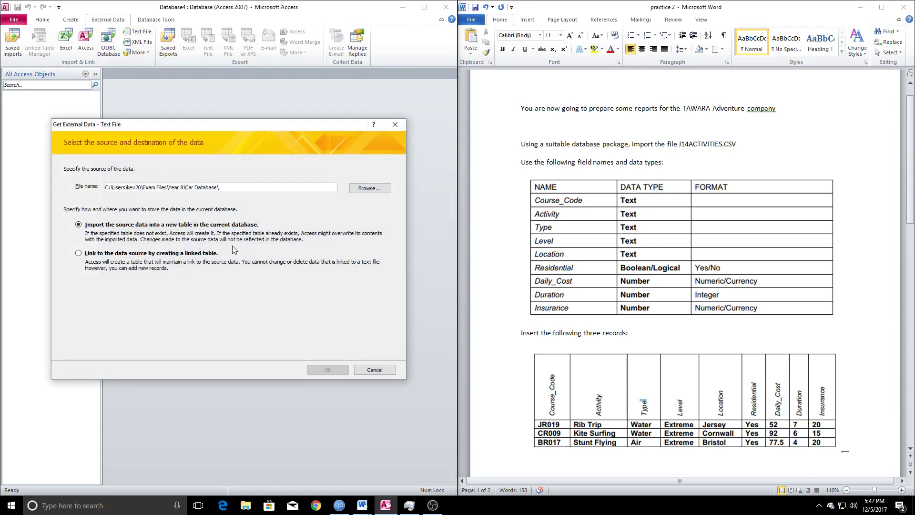
left_click(246, 505)
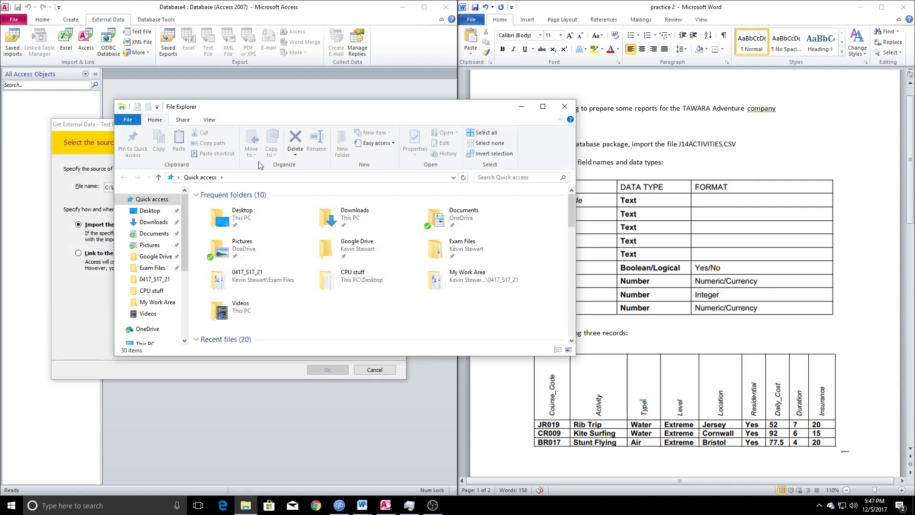
left_click(152, 268)
double_click(231, 216)
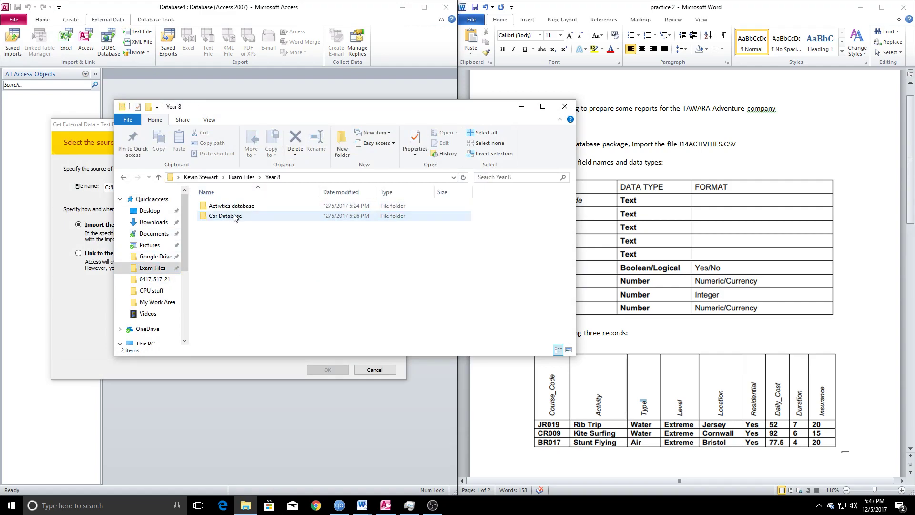
left_click(242, 207)
double_click(242, 207)
left_click_drag(300, 108, 662, 80)
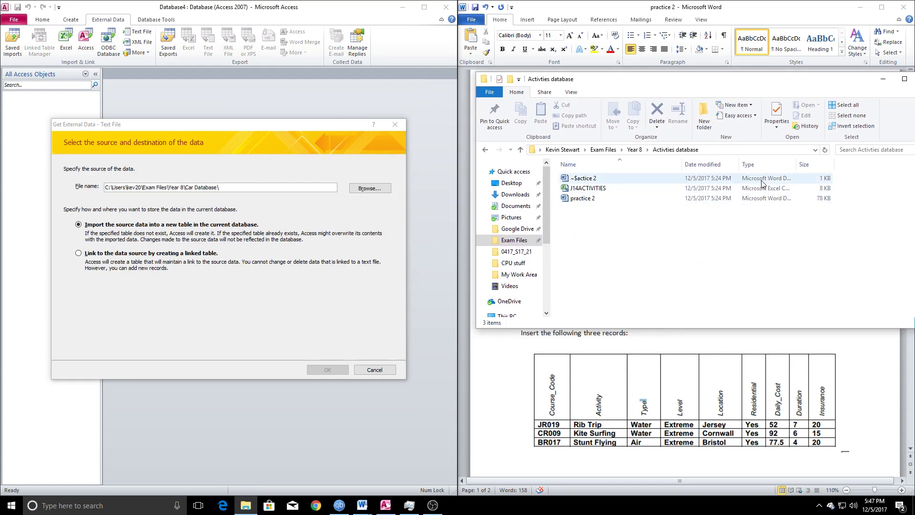
left_click_drag(795, 167, 864, 162)
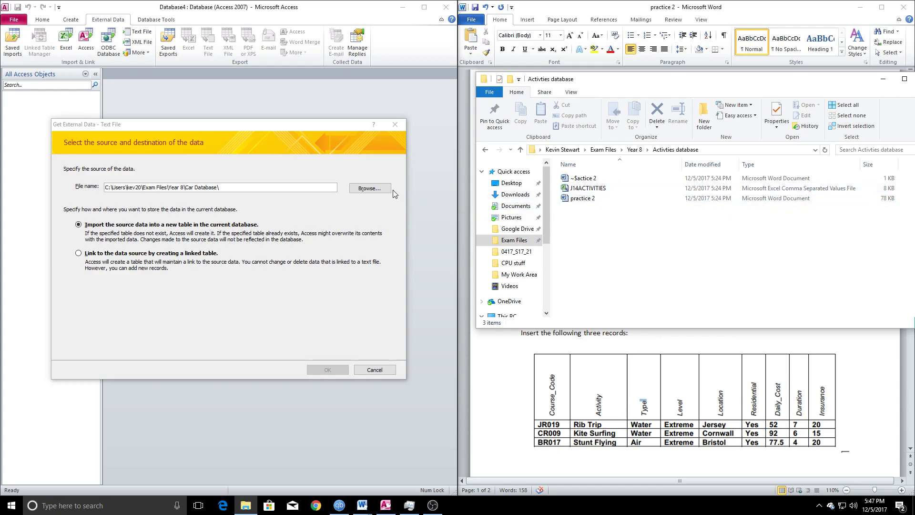
Choose J14ACTIVITIES.csv from the "Activties database" folder as the source for import into a new table.
left_click(372, 189)
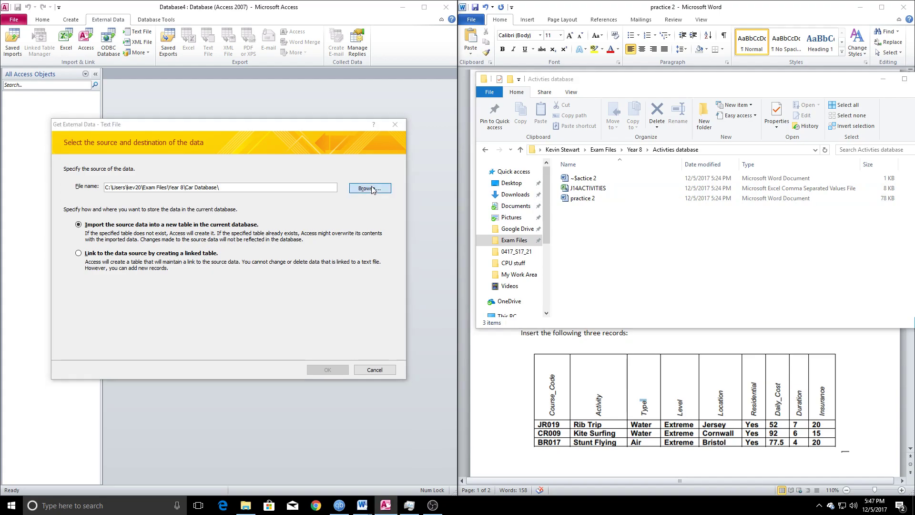
left_click(292, 154)
double_click(210, 197)
double_click(210, 196)
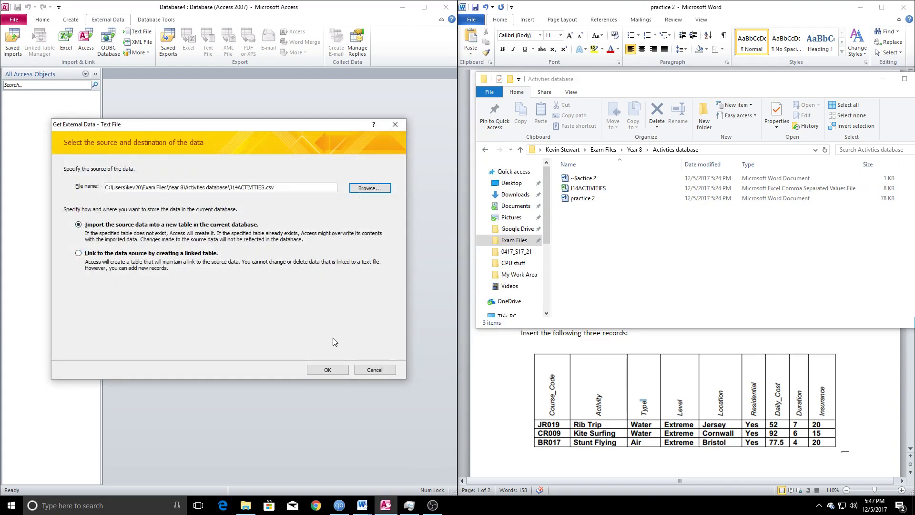
left_click(339, 370)
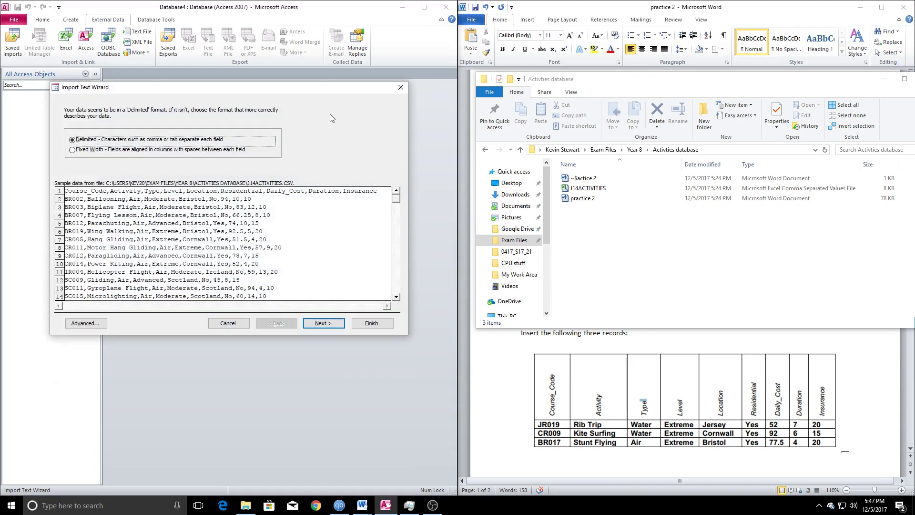
Set the import to comma-delimited with the first row containing field names, and accept the default field options.
left_click(324, 325)
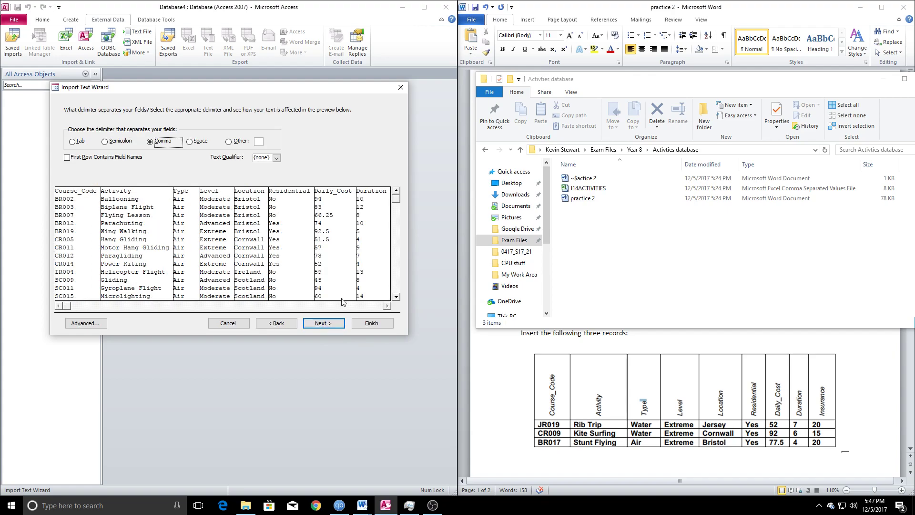
left_click(67, 158)
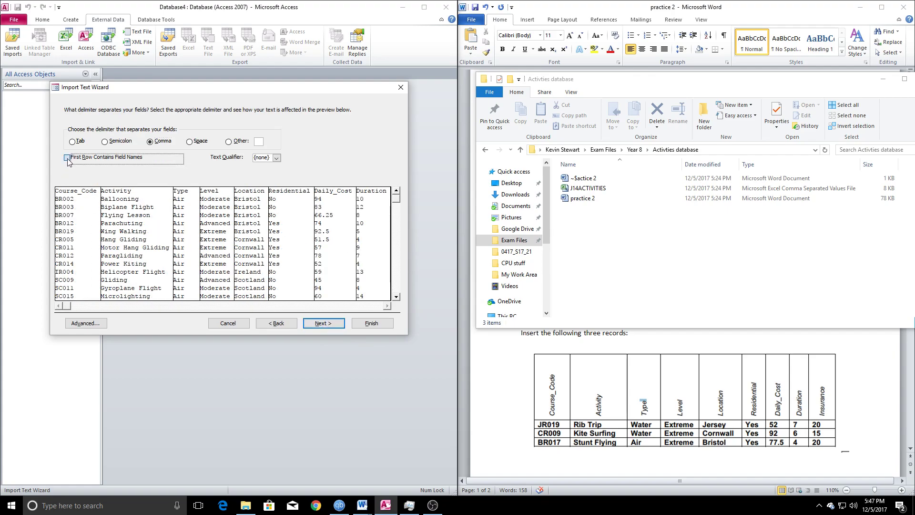
left_click(320, 323)
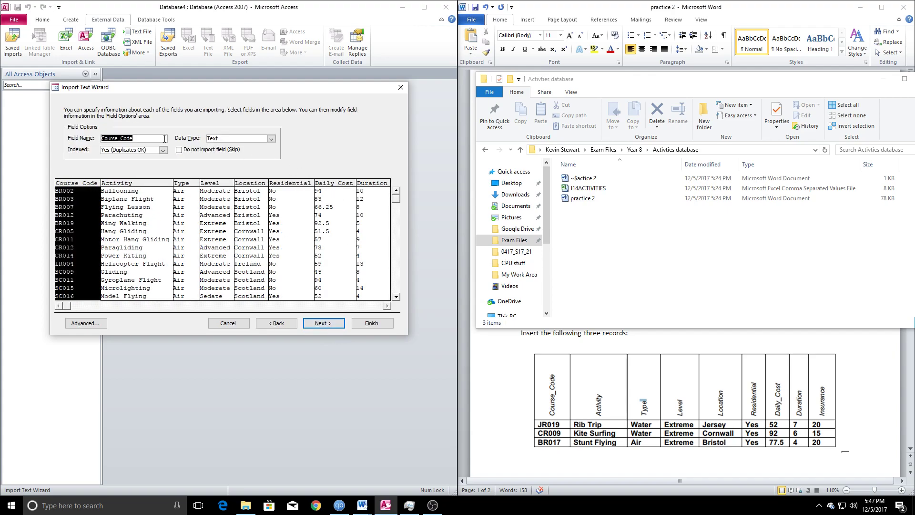
left_click(883, 79)
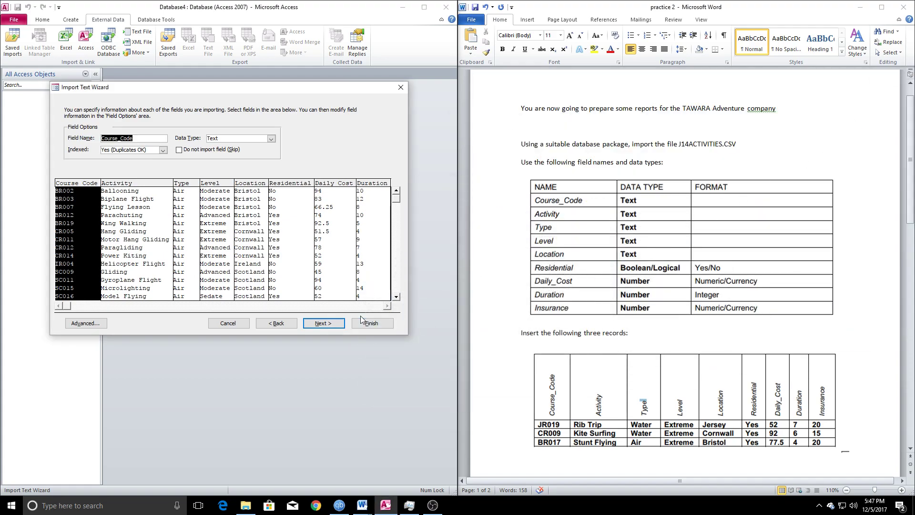
left_click(326, 327)
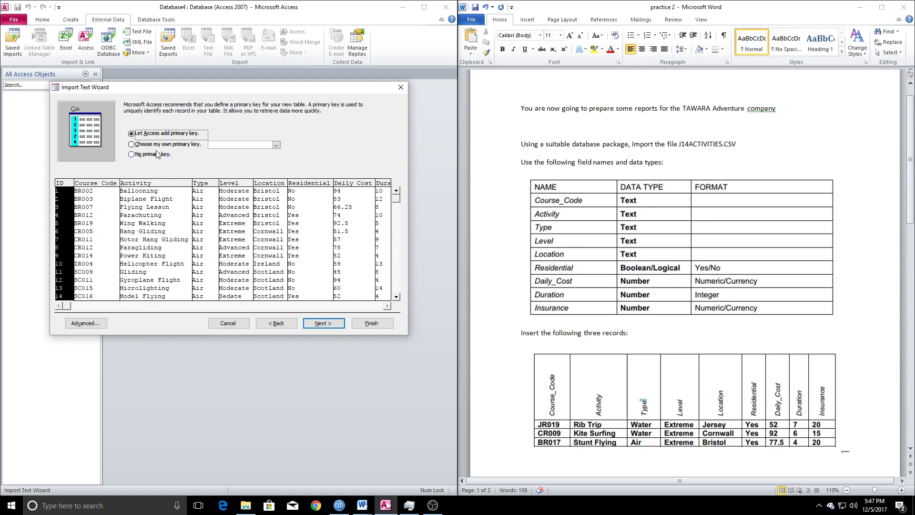
Choose Course_Code as the primary key and finish importing into the J14ACTIVITIES table without saving the import steps.
left_click(139, 148)
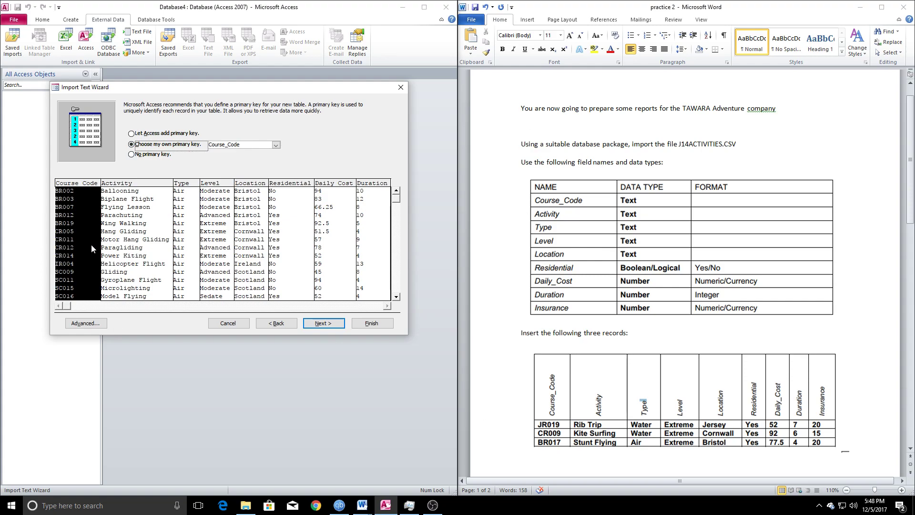
left_click(318, 326)
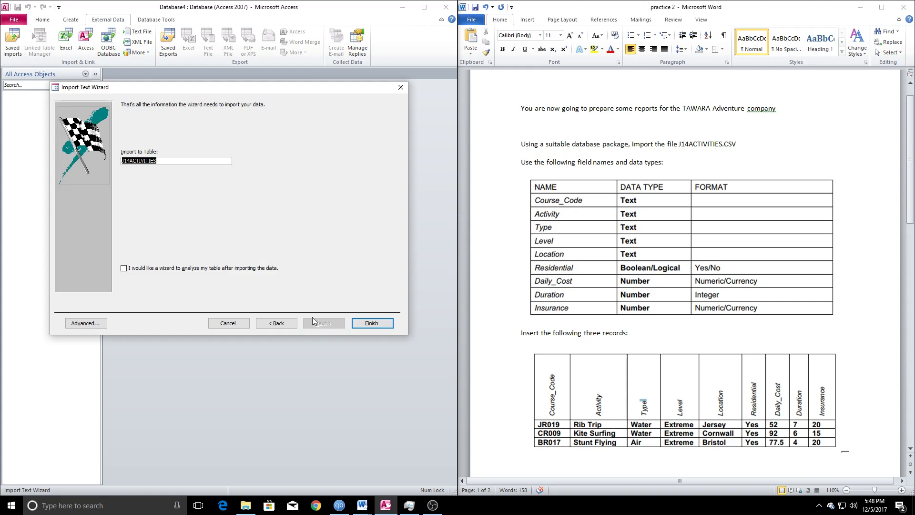
left_click(377, 324)
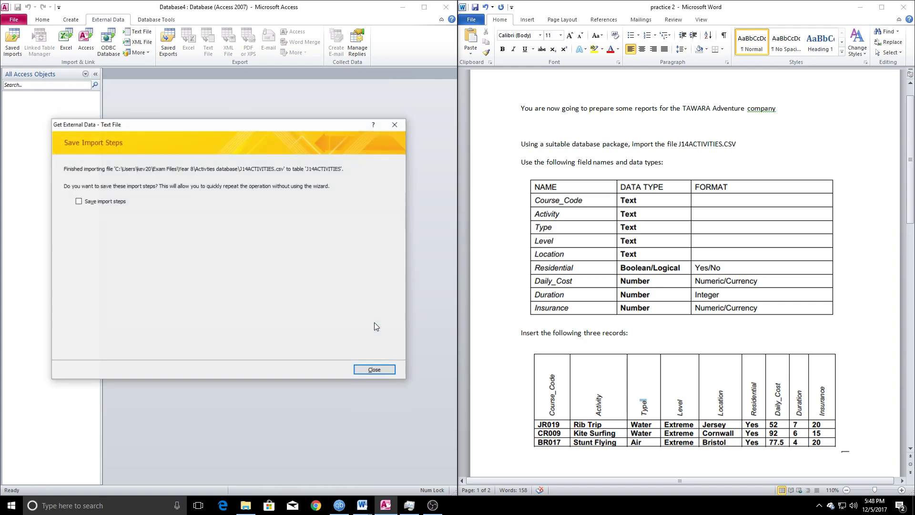
left_click(371, 370)
Open the J14ACTIVITIES table and look through its imported records from first to last.
double_click(37, 105)
scroll(257, 202, "down", 1)
scroll(257, 202, "down", 14)
scroll(262, 201, "up", 15)
scroll(263, 202, "down", 20)
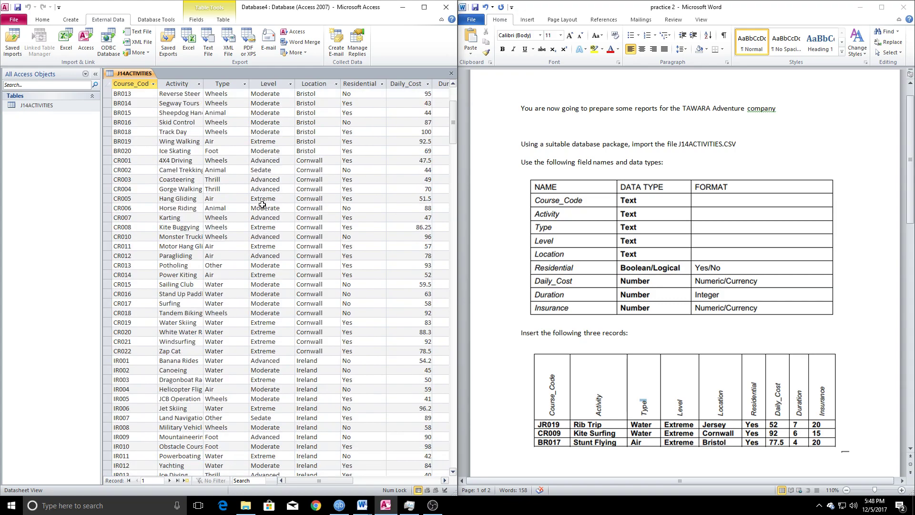
scroll(262, 197, "up", 20)
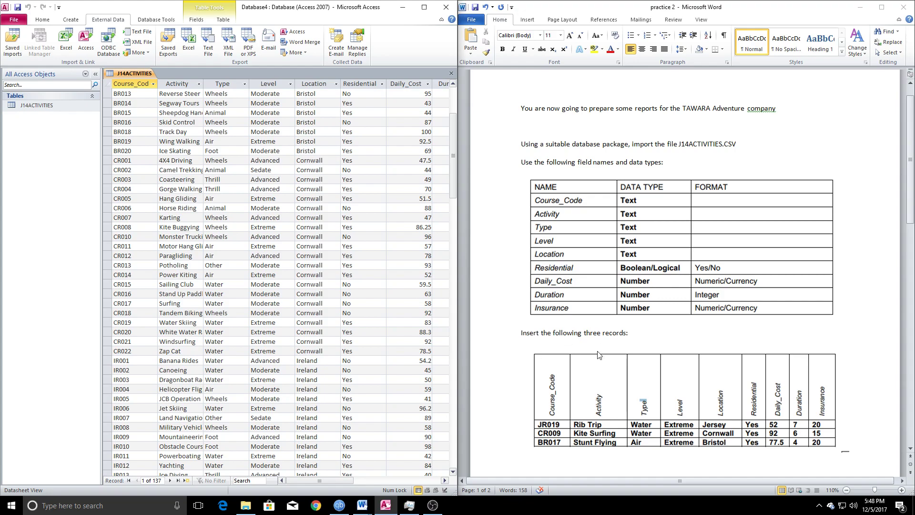
scroll(412, 174, "down", 20)
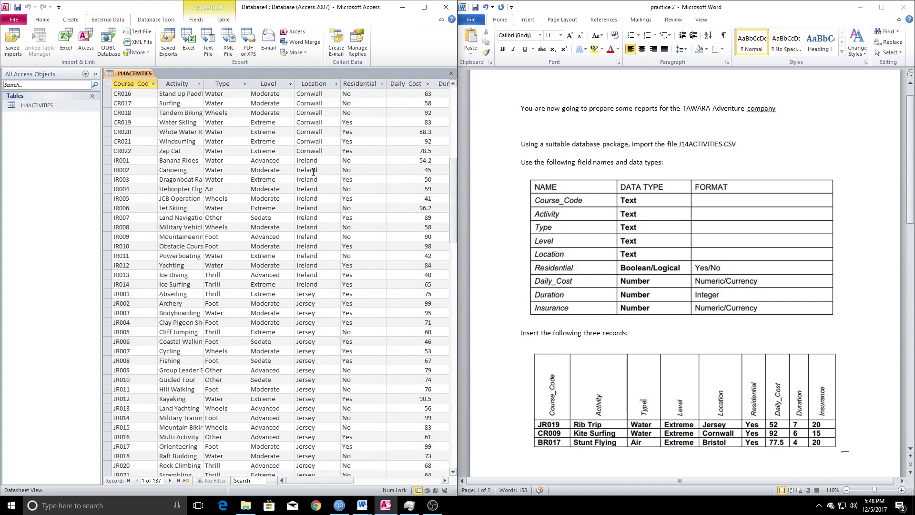
scroll(379, 218, "up", 7)
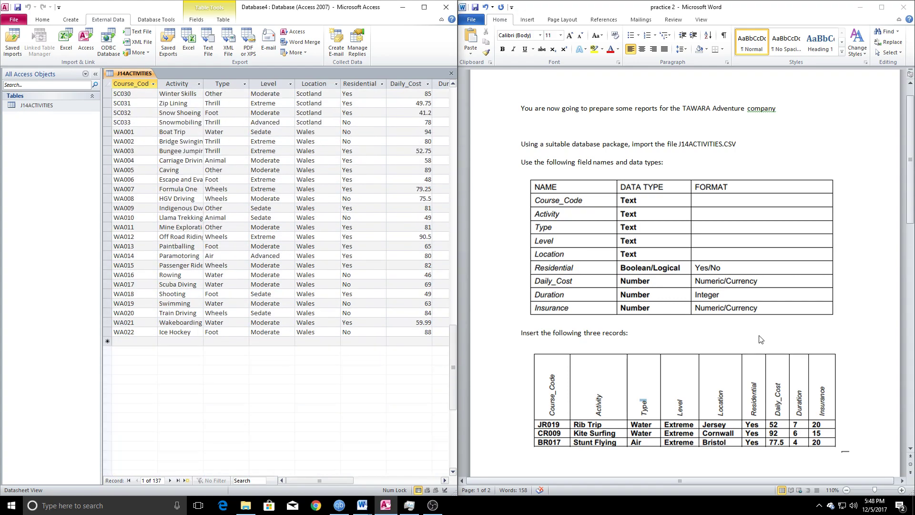
scroll(288, 237, "down", 3)
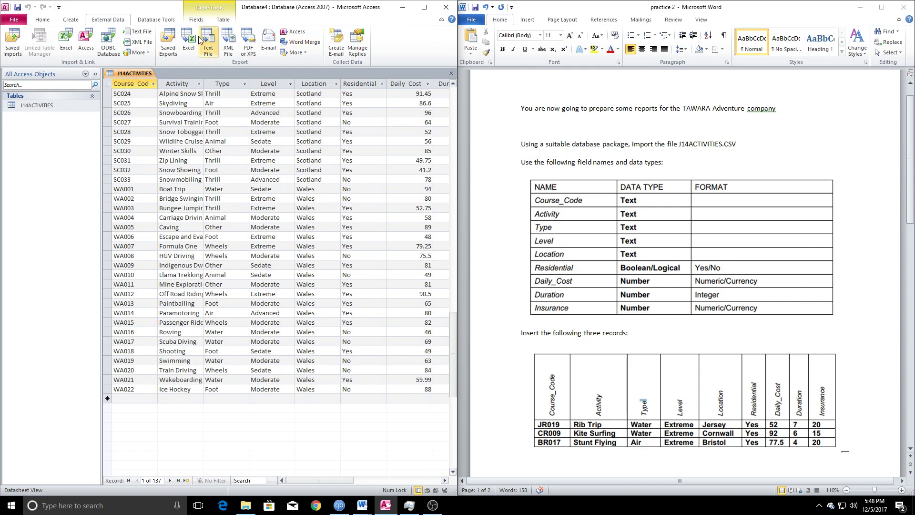
Switch the J14ACTIVITIES table to Design View.
right_click(141, 74)
left_click(172, 112)
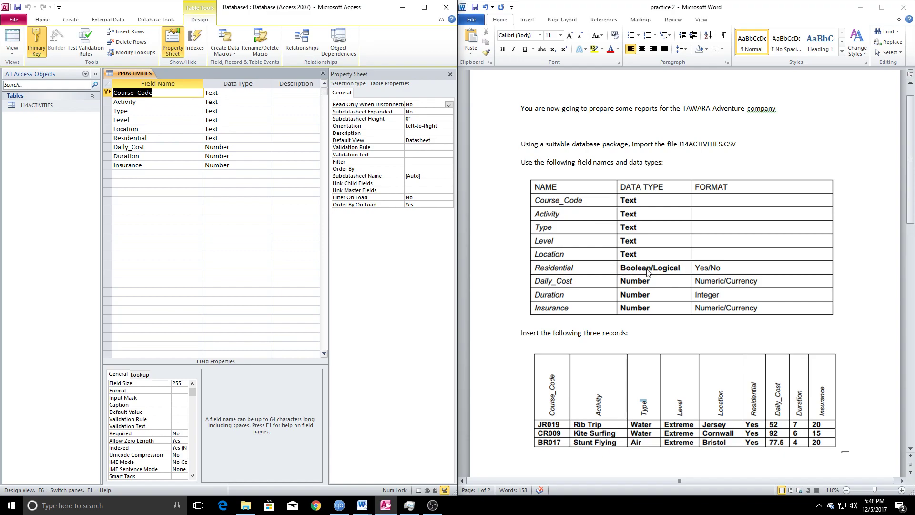
Set the Daily_Cost field's data type to Yes/No with the Yes/No format.
left_click(213, 146)
left_click(267, 147)
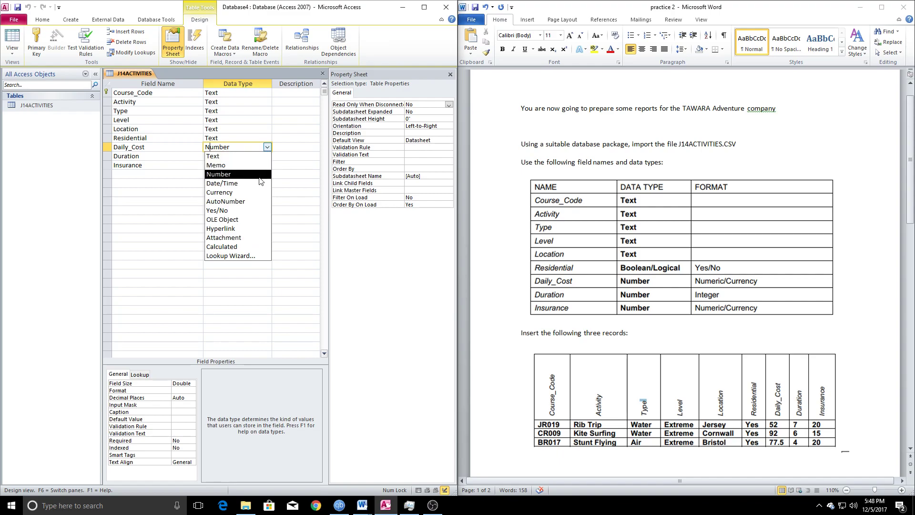
left_click(242, 210)
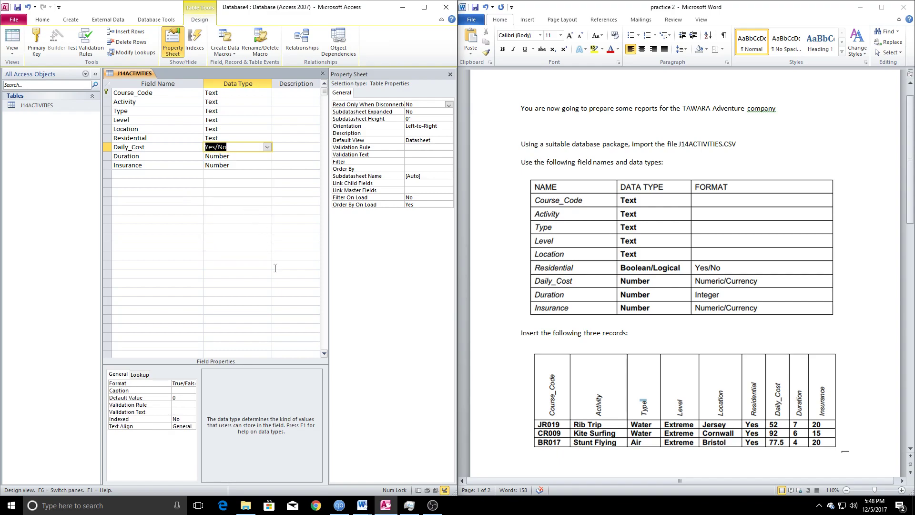
left_click(191, 384)
left_click(188, 399)
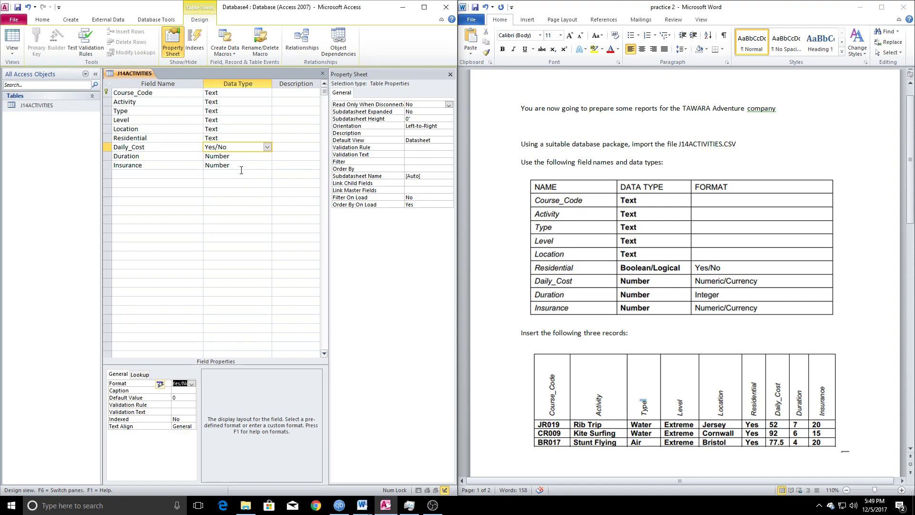
Set the Daily_Cost field's data type to Currency.
left_click(267, 147)
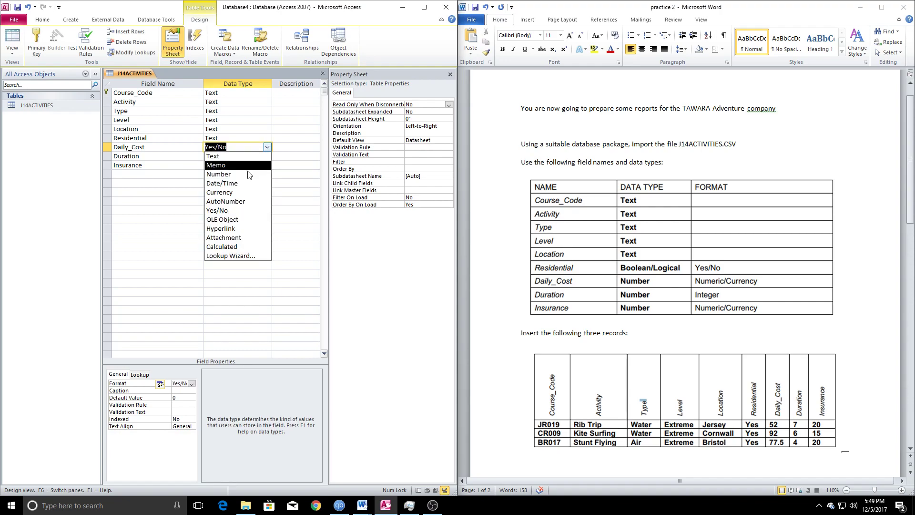
left_click(222, 193)
Set the Residential field's data type to Yes/No with the Yes/No format.
left_click(217, 138)
left_click(267, 144)
left_click(243, 138)
left_click(268, 139)
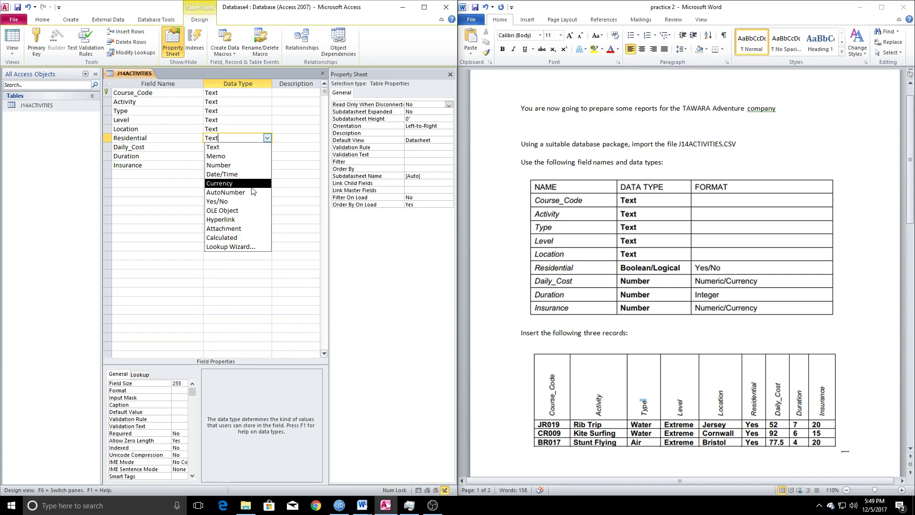
left_click(245, 201)
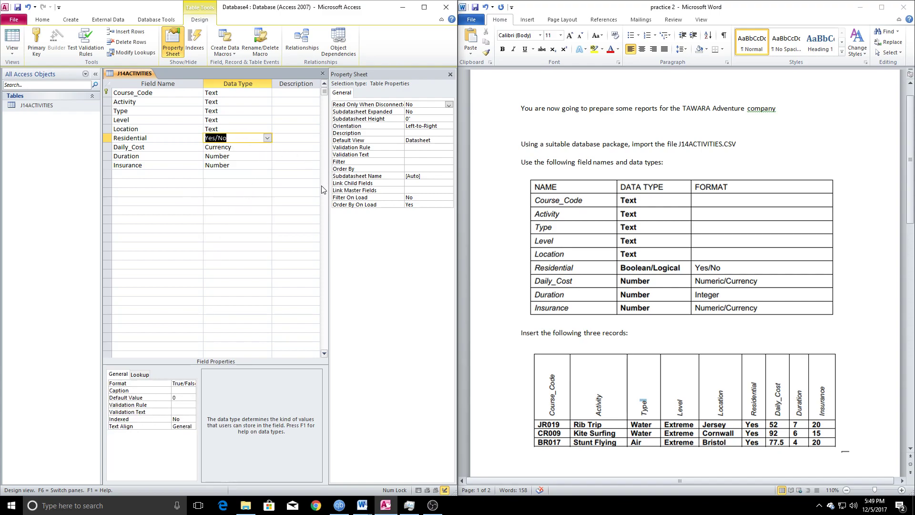
left_click(184, 383)
left_click(192, 383)
left_click(188, 398)
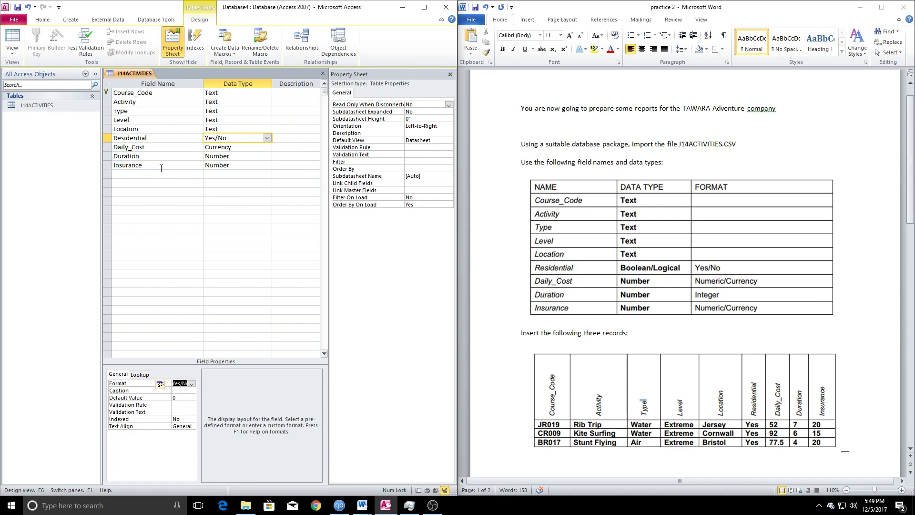
Set the Insurance field's data type to Currency and widen the table design area to show full property values.
left_click(226, 167)
left_click(267, 165)
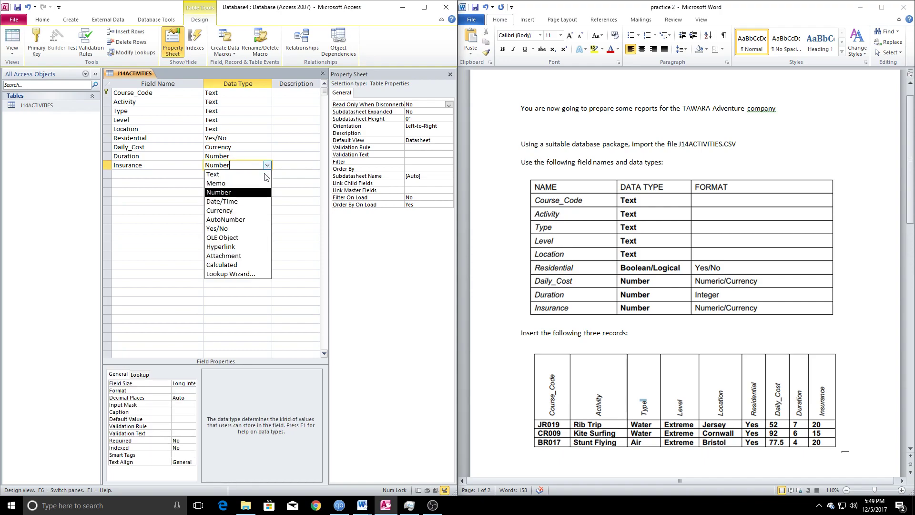
left_click(247, 193)
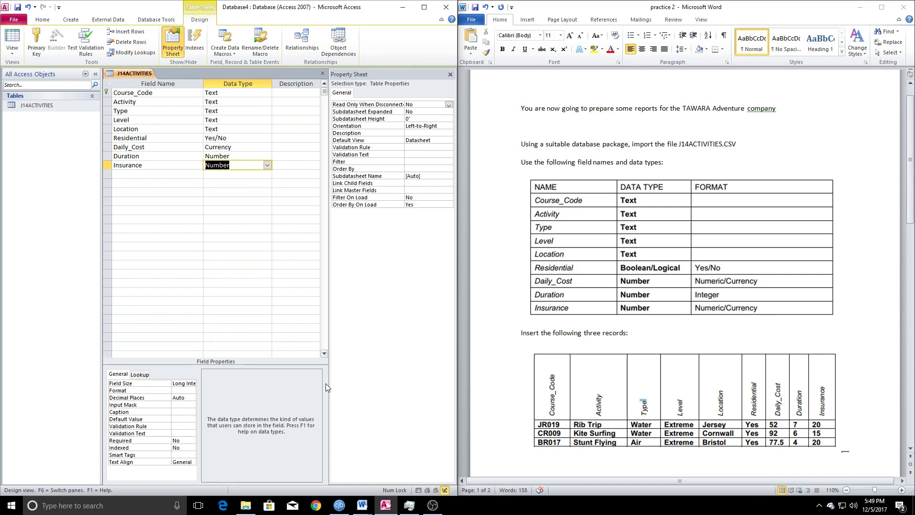
left_click_drag(328, 384, 418, 384)
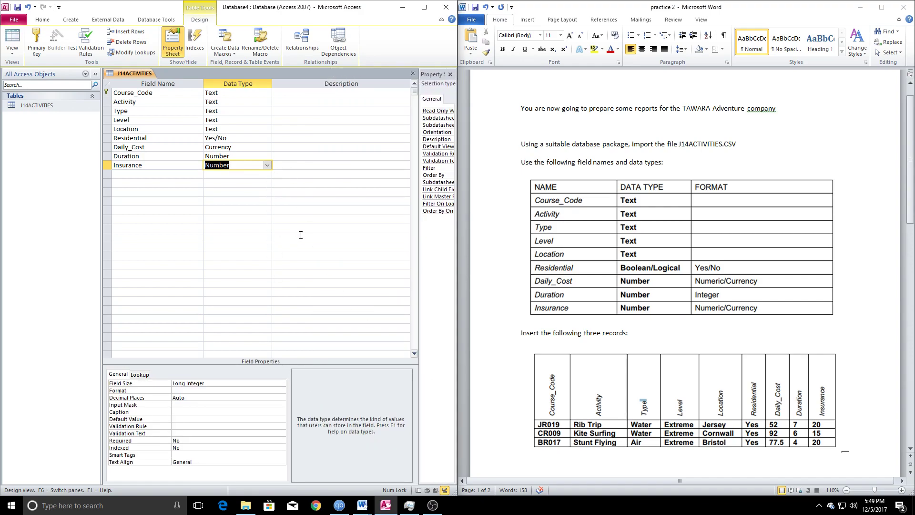
left_click(267, 165)
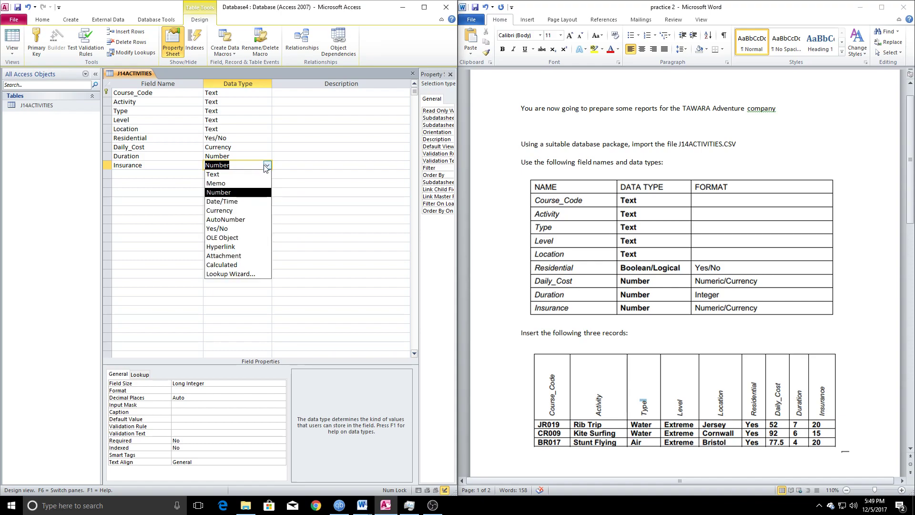
left_click(239, 210)
Set the field size of the Duration number field to Integer.
left_click(225, 156)
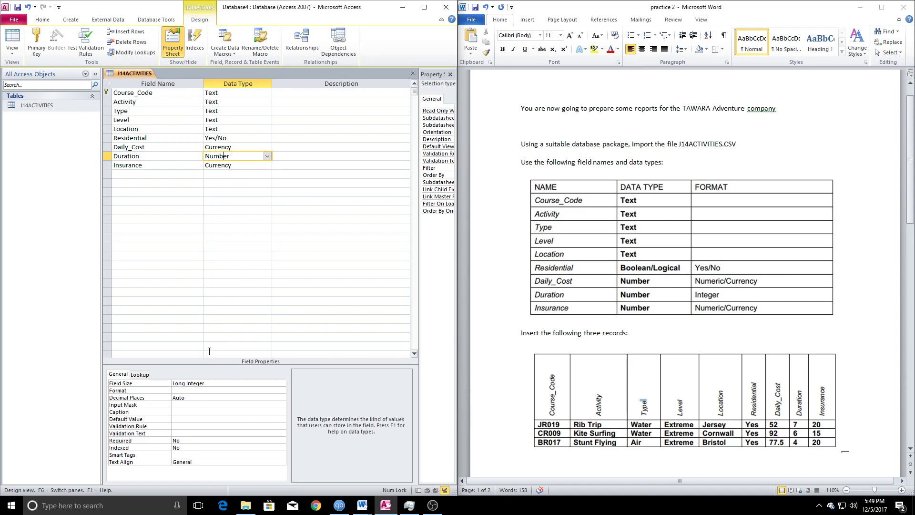
left_click(223, 383)
left_click(282, 386)
left_click(191, 401)
left_click(191, 256)
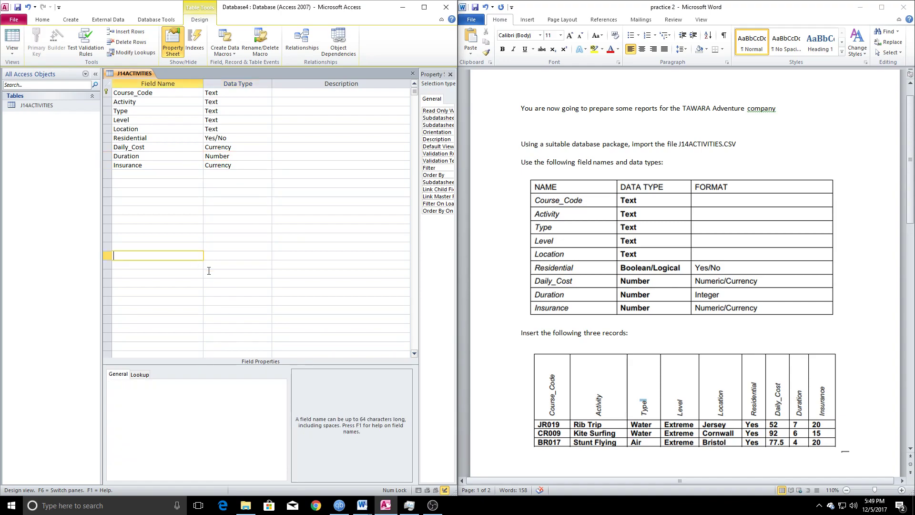
left_click(169, 218)
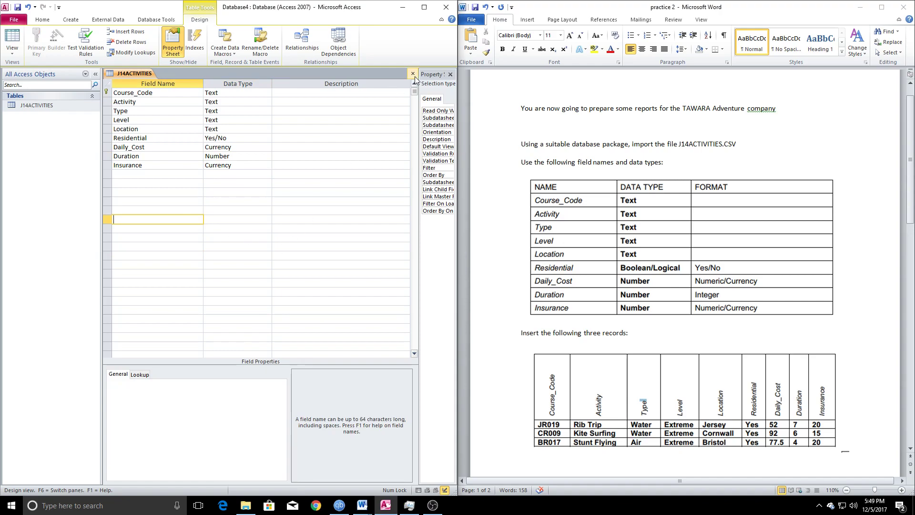
Close the J14ACTIVITIES table saving its design changes, accept the possible data loss, and reopen it in Datasheet View.
left_click(413, 74)
left_click(414, 279)
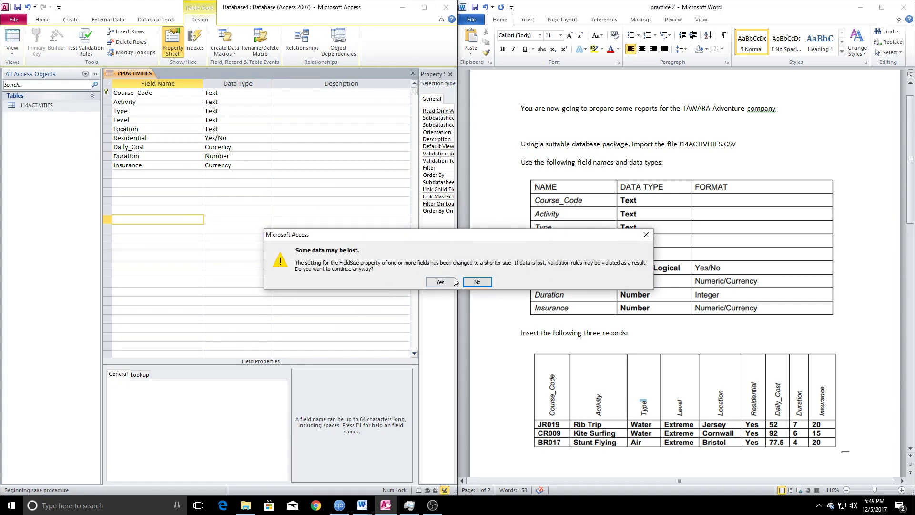
left_click(440, 282)
double_click(56, 106)
Start a new record after the last one with Course_Code JR019, Activity Rib Trip, Type Water, Level Extreme and Location Jersey.
scroll(335, 179, "down", 20)
scroll(333, 150, "up", 11)
scroll(334, 148, "down", 16)
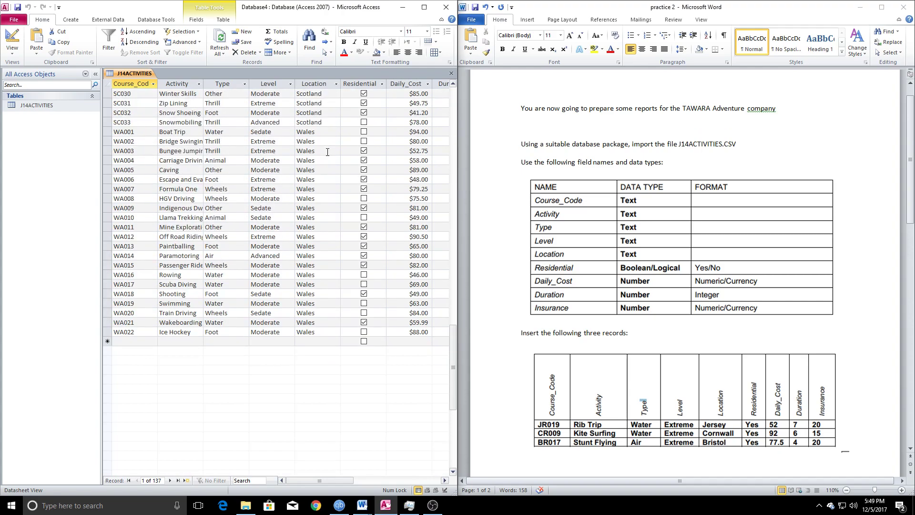
scroll(327, 151, "up", 1)
left_click(135, 370)
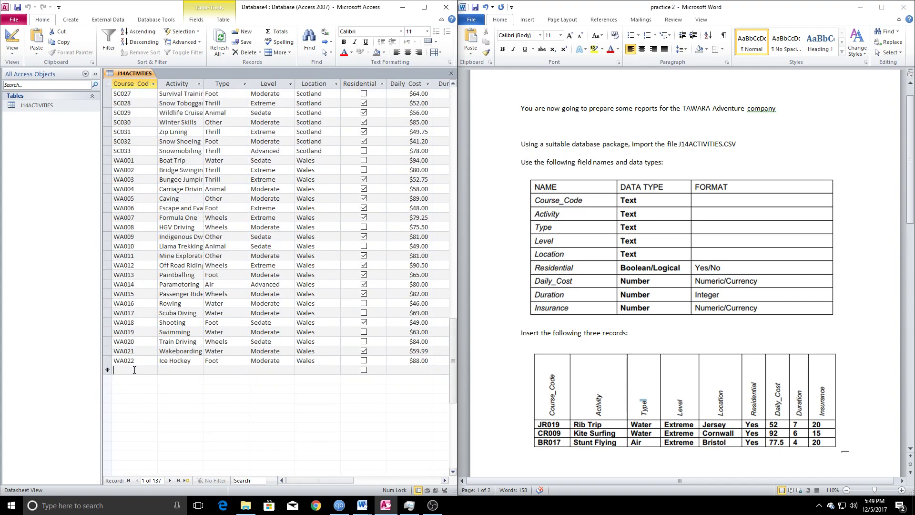
type("JR019")
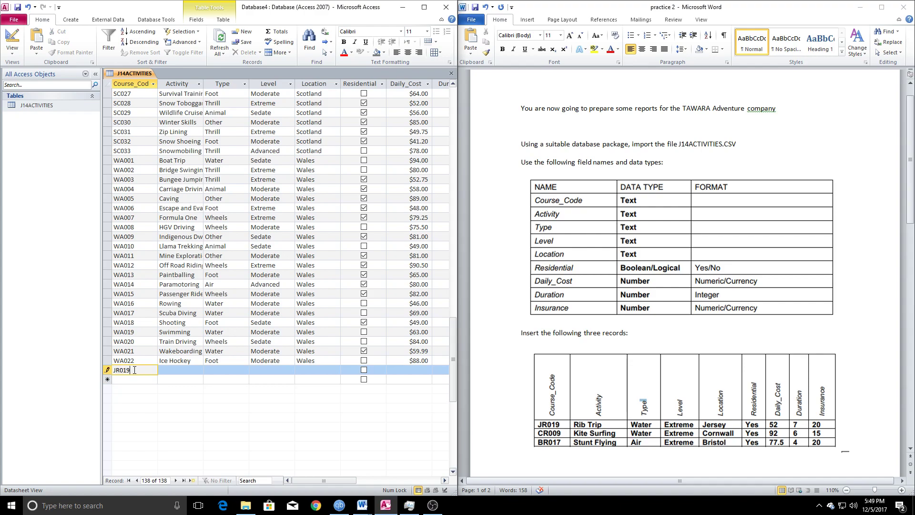
key("Tab")
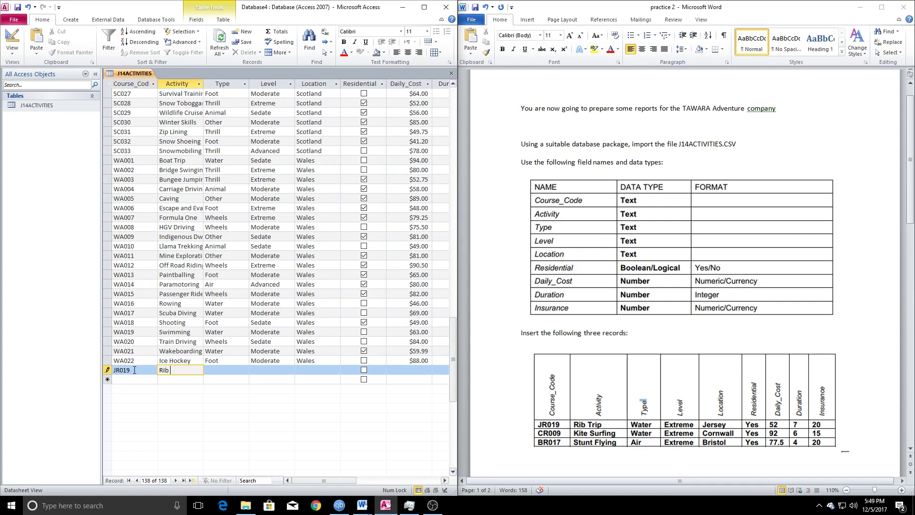
type("Rib Trip")
key("Tab")
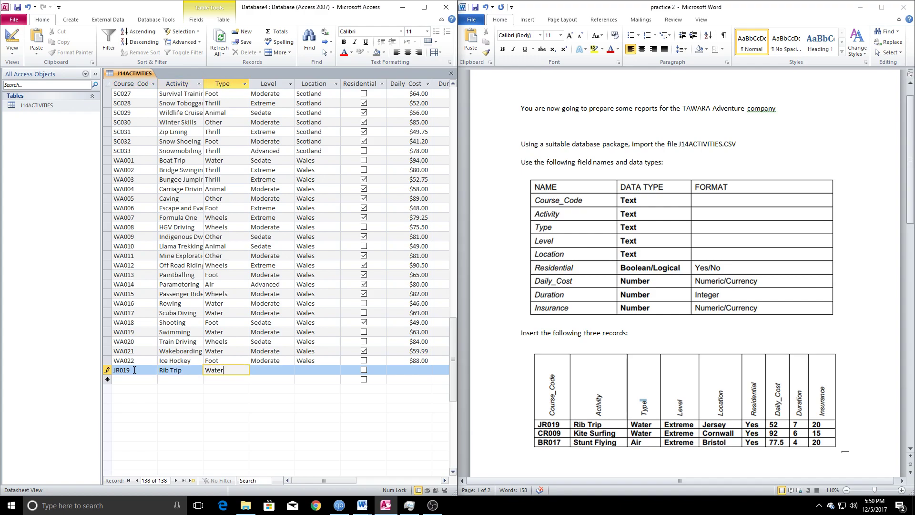
key("Tab")
type("Extreme")
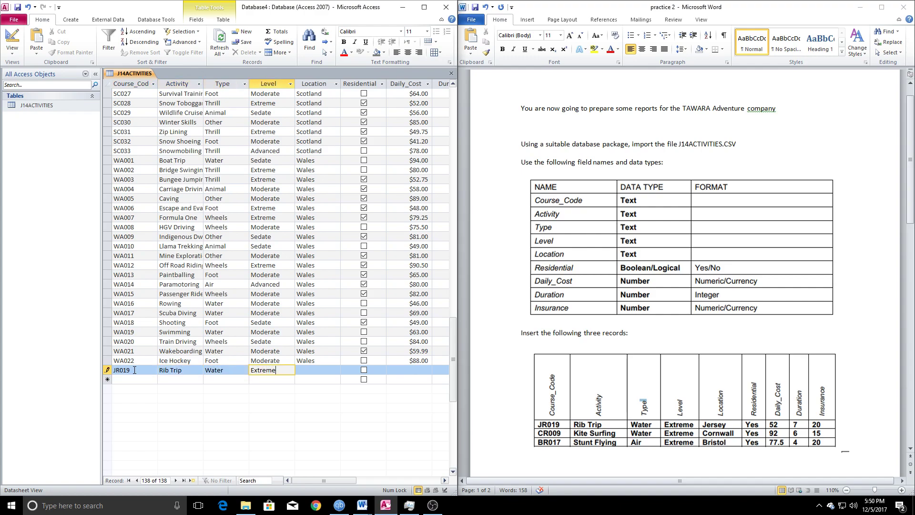
key("Tab")
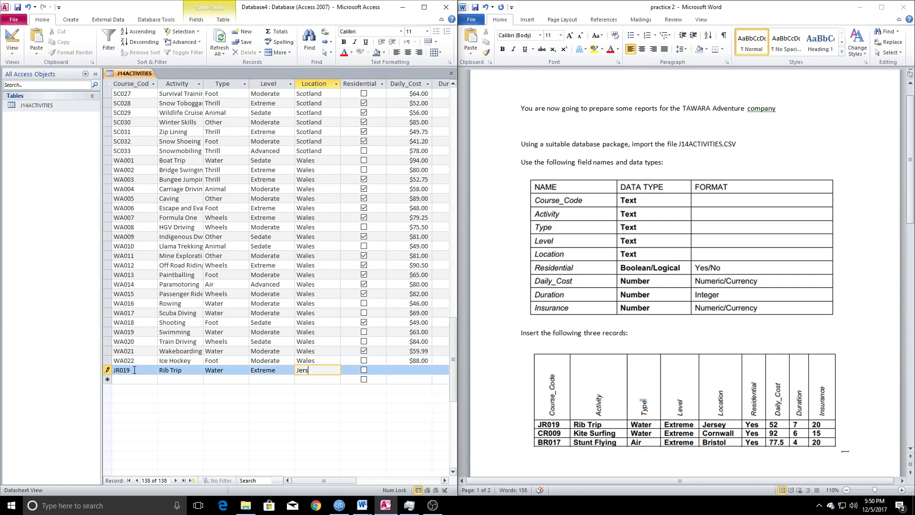
key("Tab")
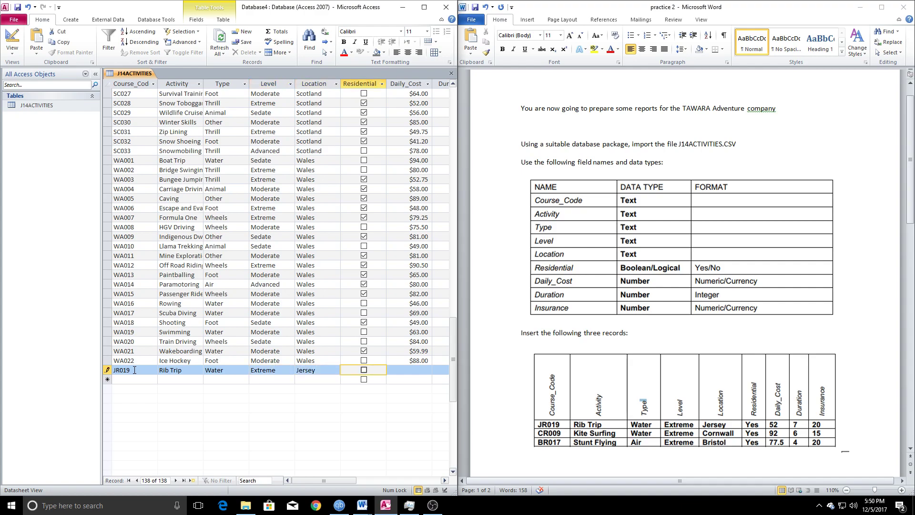
Complete the Rib Trip record with Residential ticked, Daily_Cost 52, Duration 7 and Insurance 20.
left_click(364, 370)
left_click(416, 372)
type("52")
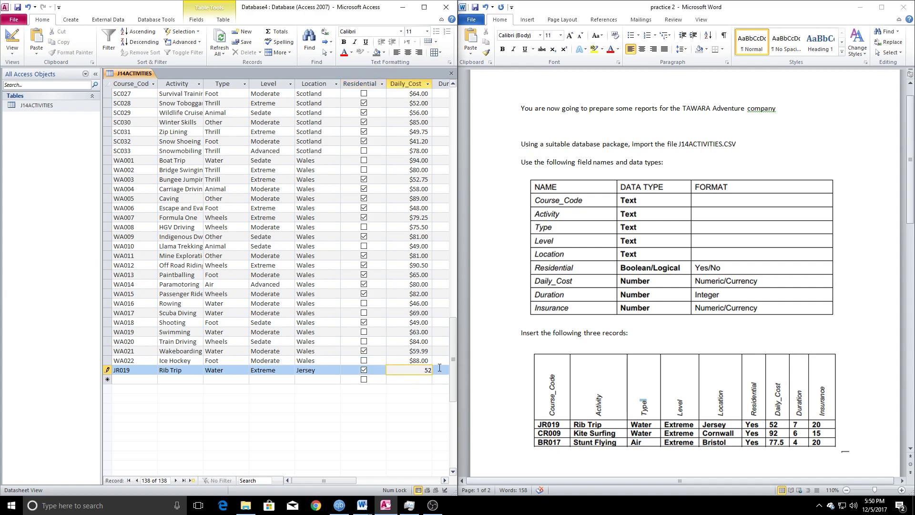
key("Tab")
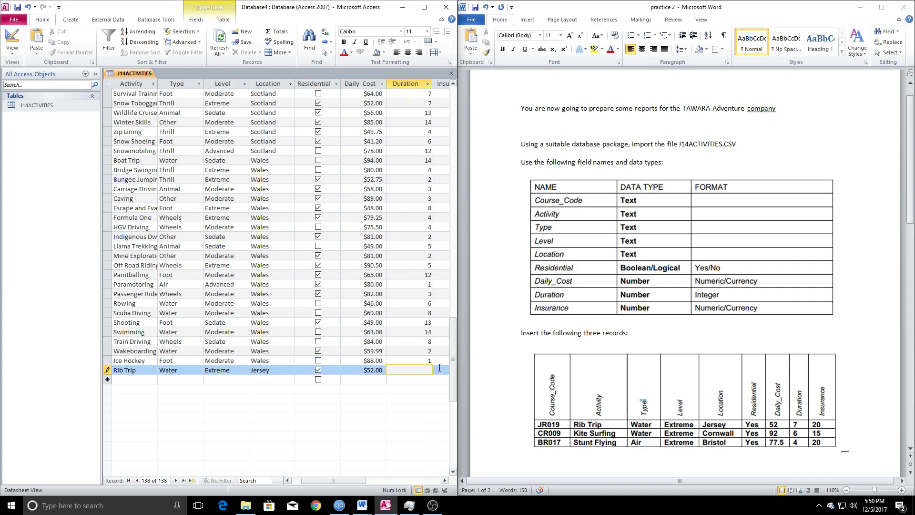
key("Tab")
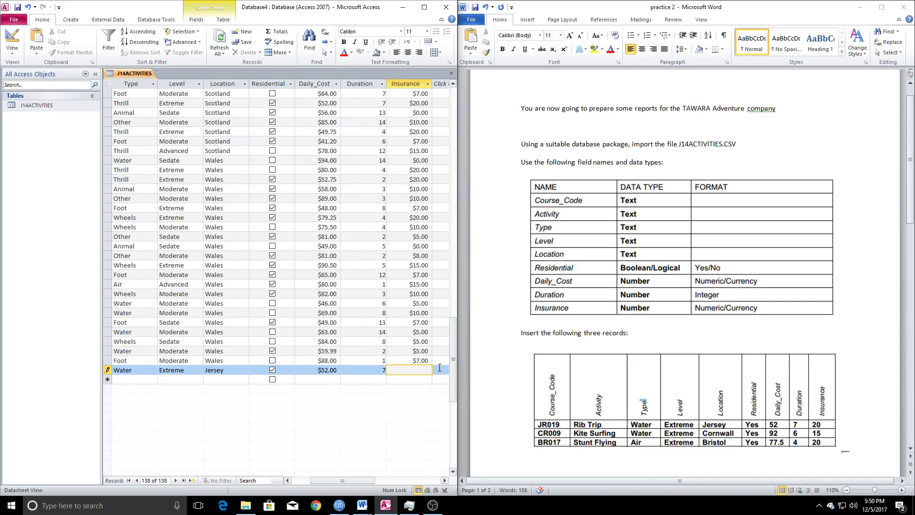
key("Tab")
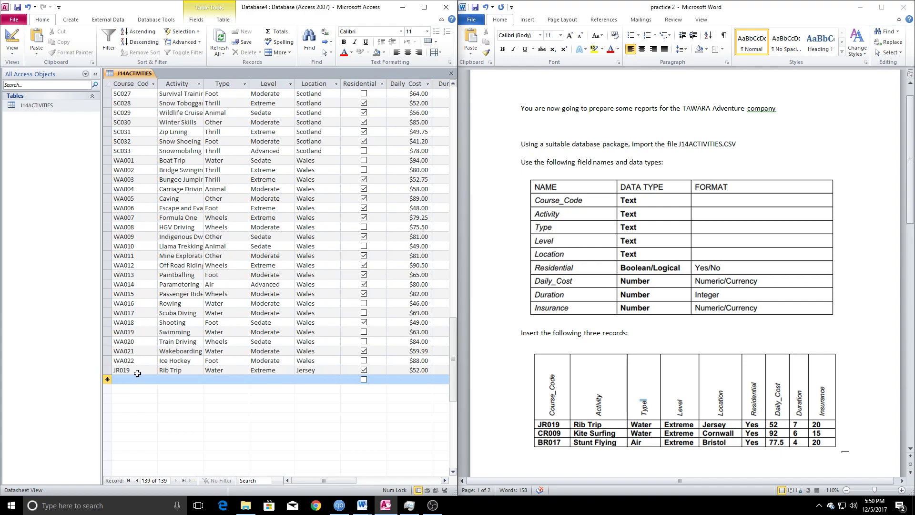
type("CR")
key("BackSpace")
key("BackSpace")
left_click_drag(325, 479, 307, 479)
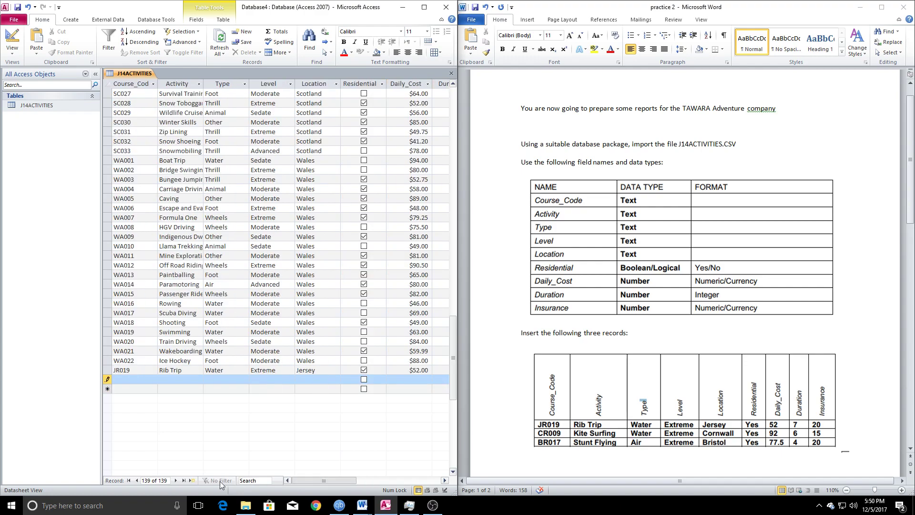
Start the next record with Course_Code CR09, Activity Kite Surfing, Type Water, Level Extreme and Location Cornwall.
left_click(122, 378)
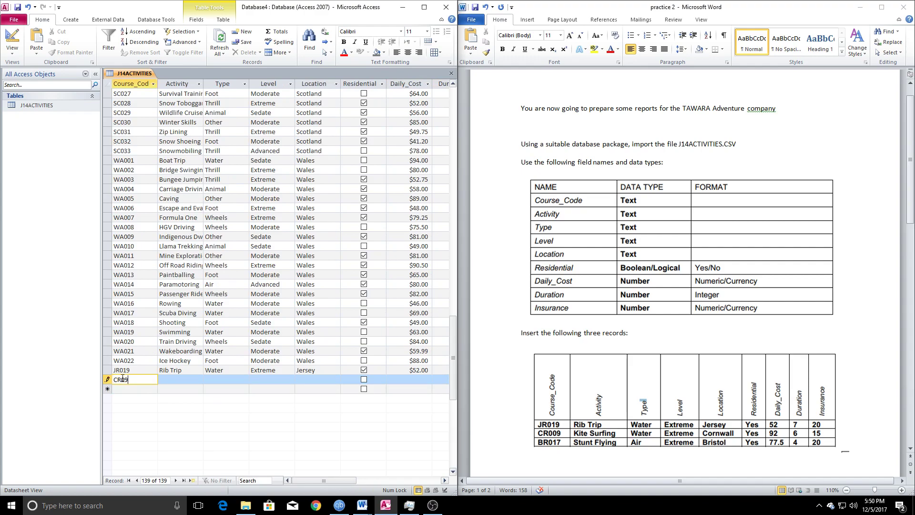
type("CR009")
key("Tab")
type("Kite Surfing")
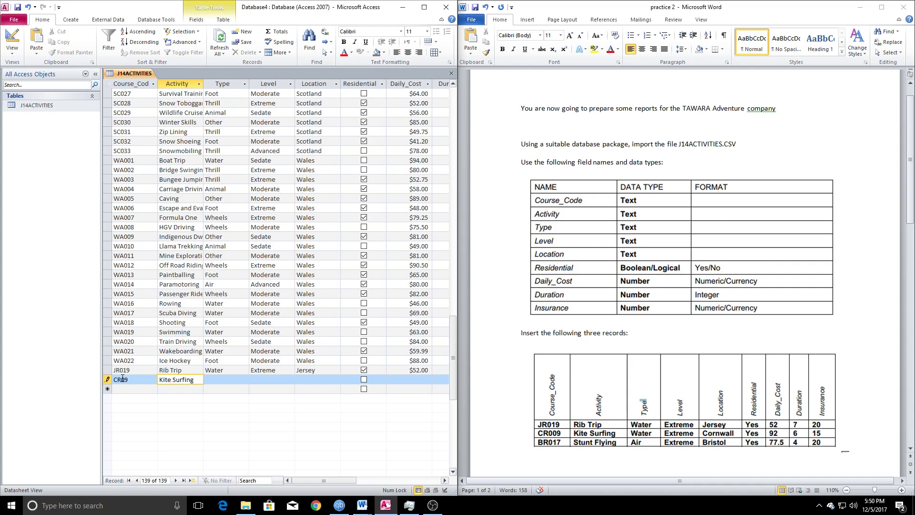
key("Tab")
type("W")
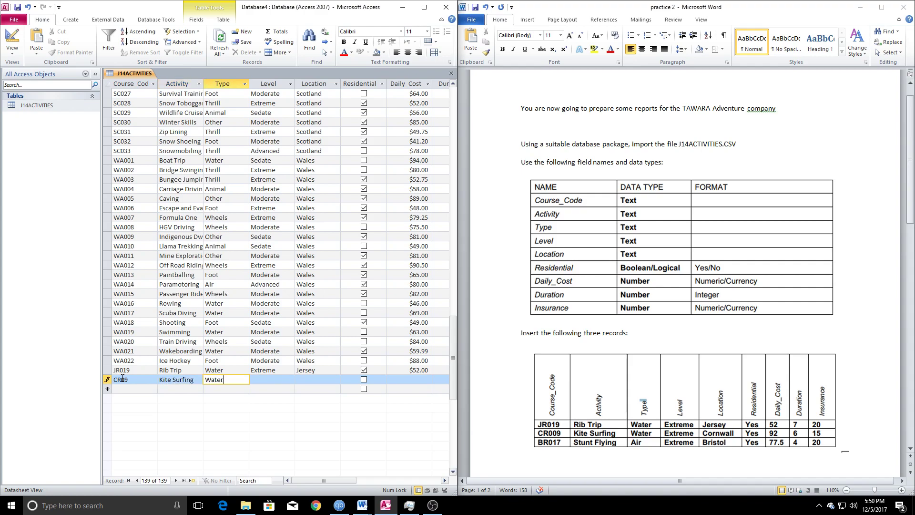
key("Tab")
type("Extrem")
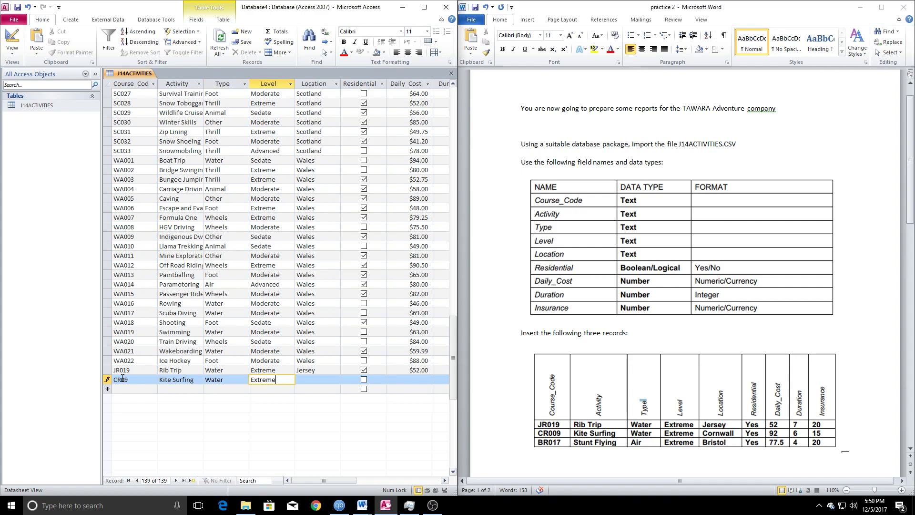
key("Tab")
type("Cornw")
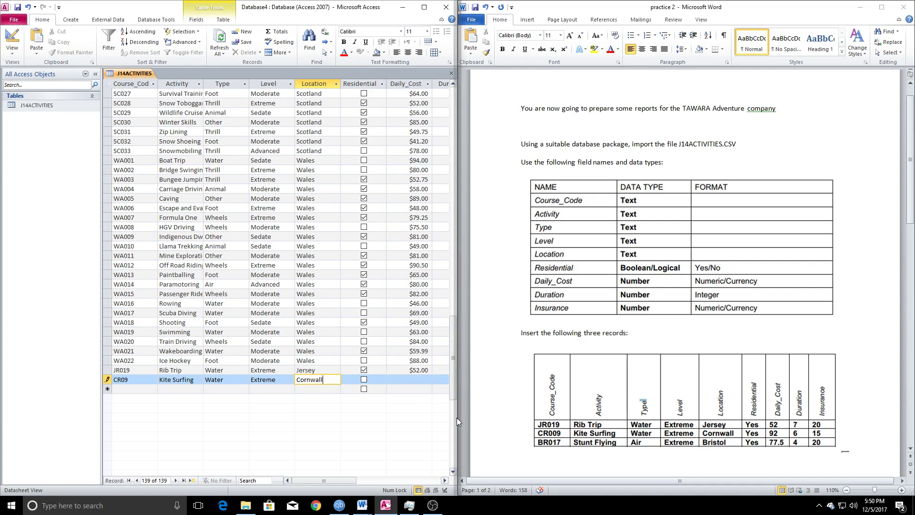
Complete the Kite Surfing record with Residential ticked, Daily_Cost 92, Duration 6 and Insurance 15.
left_click(365, 380)
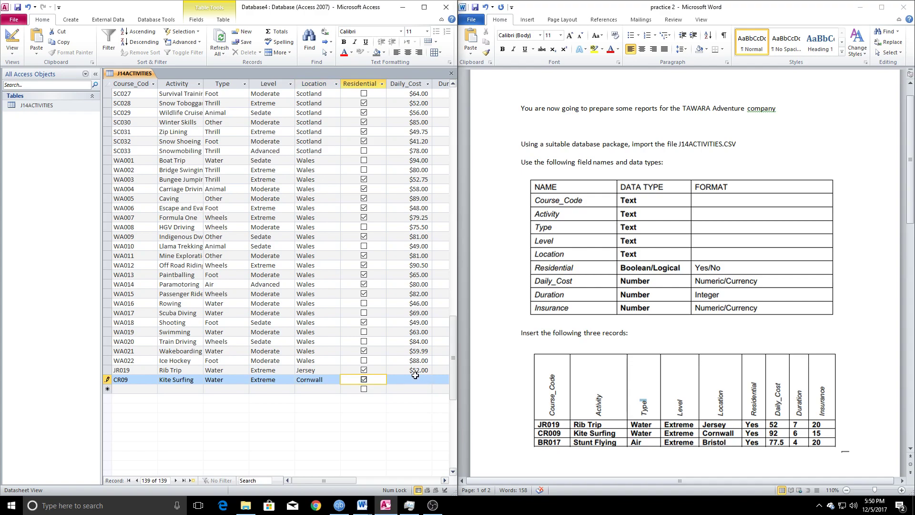
left_click(415, 378)
type("92")
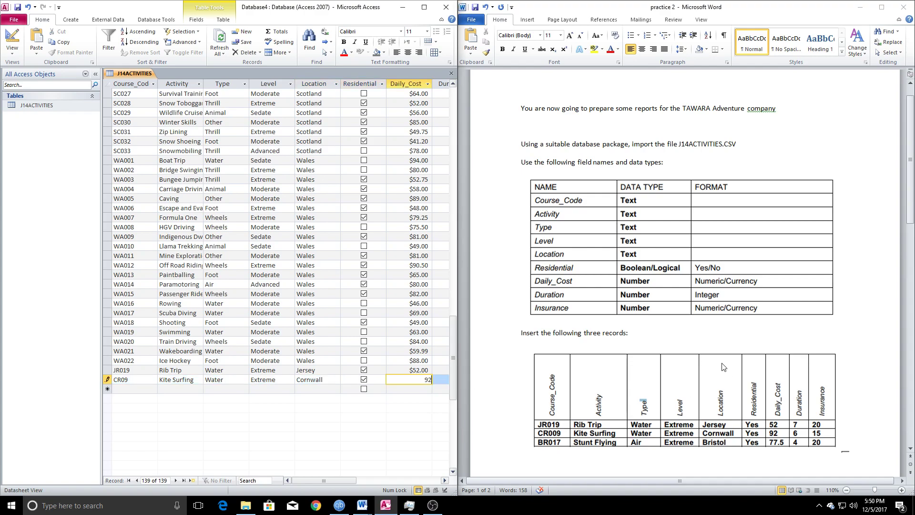
key("Tab")
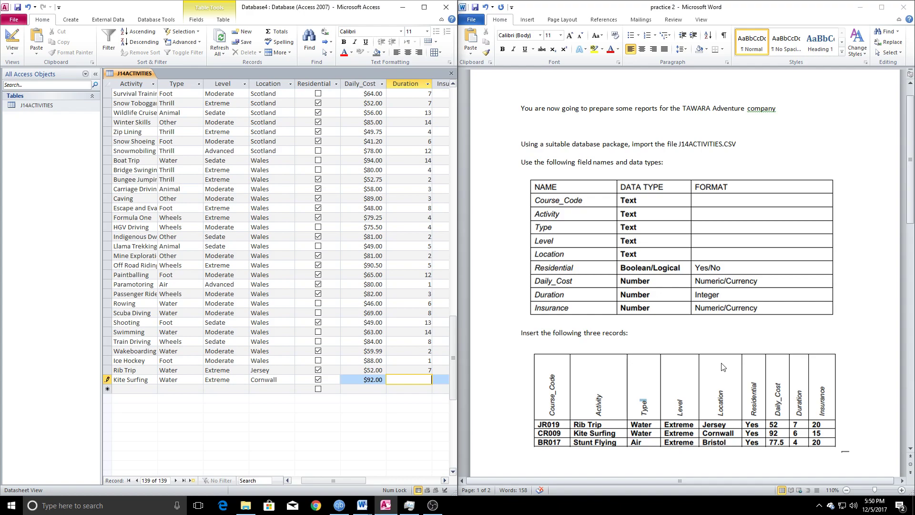
type("6")
key("Tab")
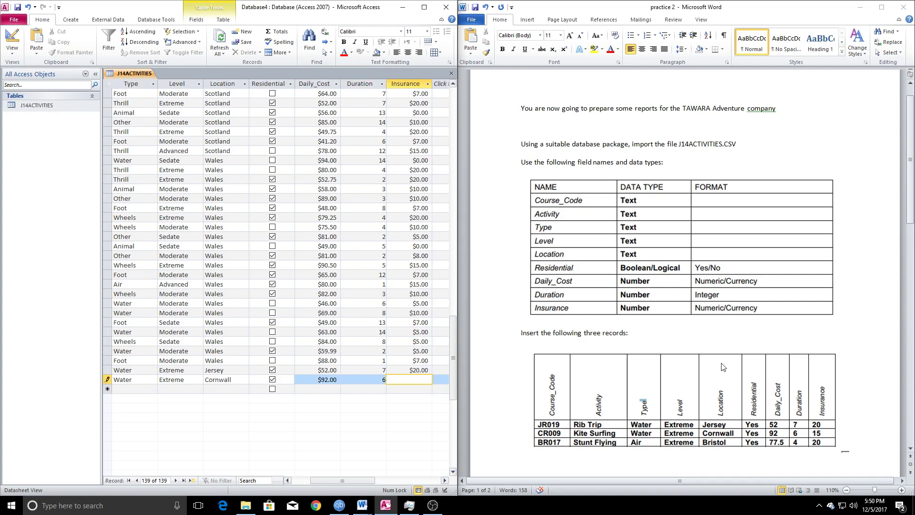
type("15")
Start a new record below Kite Surfing, entering BR017 in the Level field and Stunt Flying in the Location field.
left_click(144, 390)
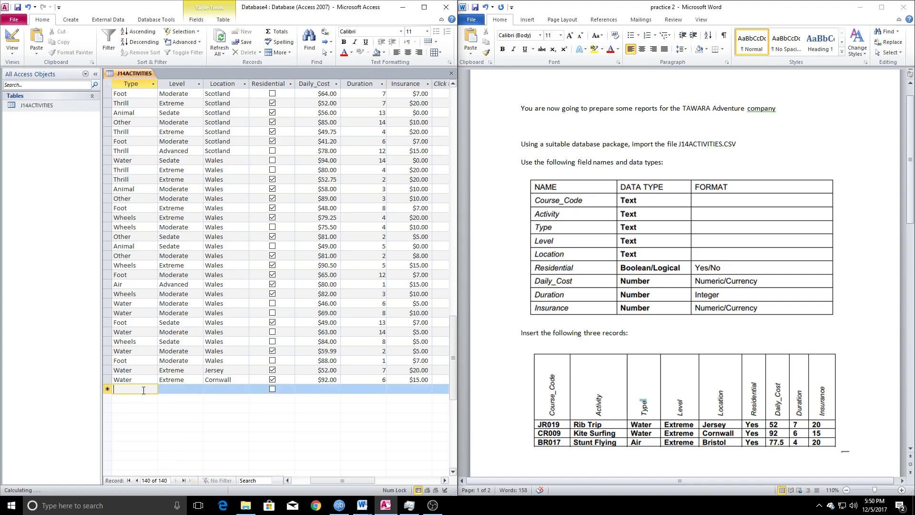
key("Left")
key("Left")
key("Left")
key("Down")
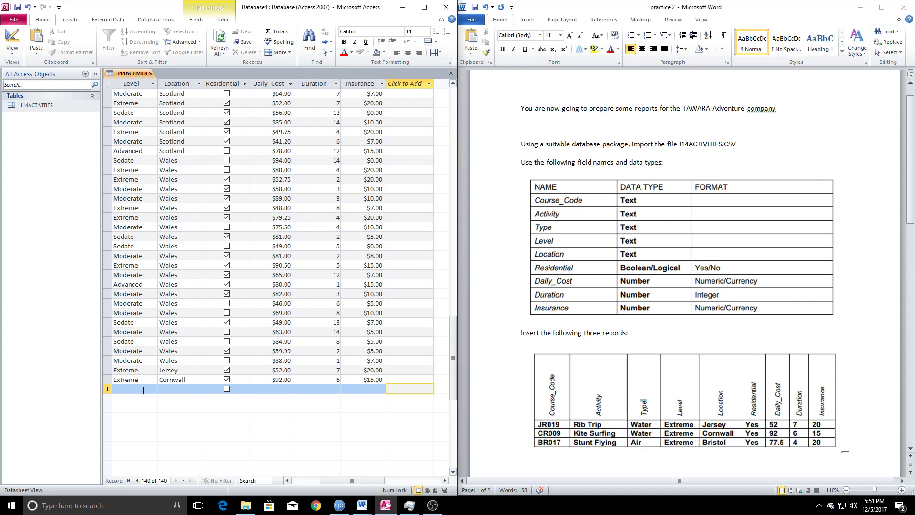
left_click(144, 390)
type("BRE")
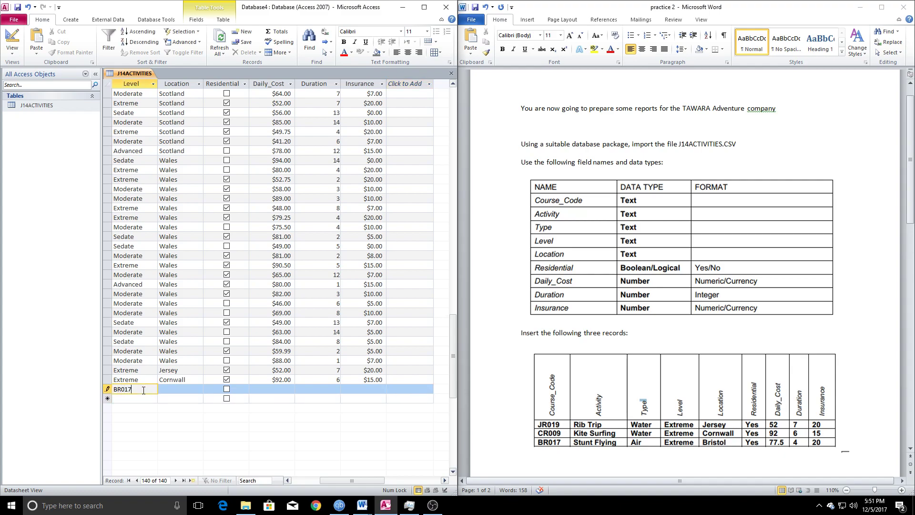
key("Tab")
type("Stu")
type("ne")
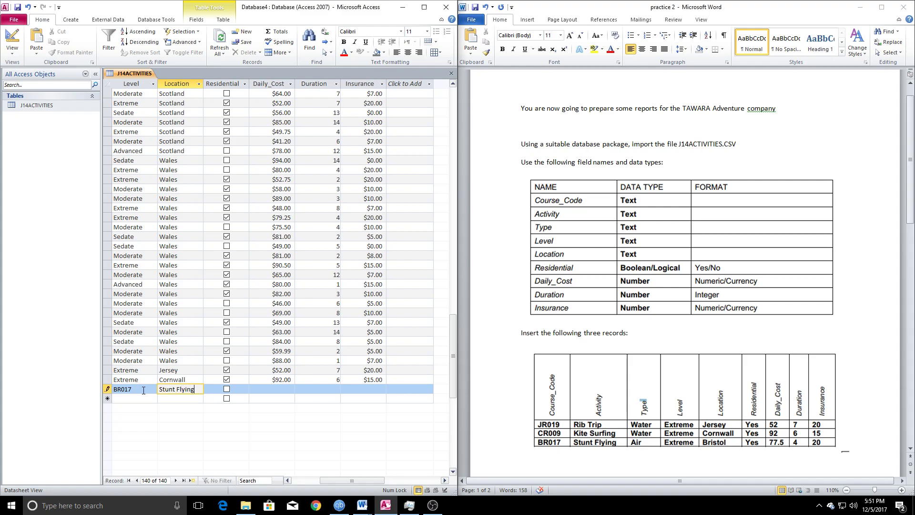
type(" Flying")
key("Tab")
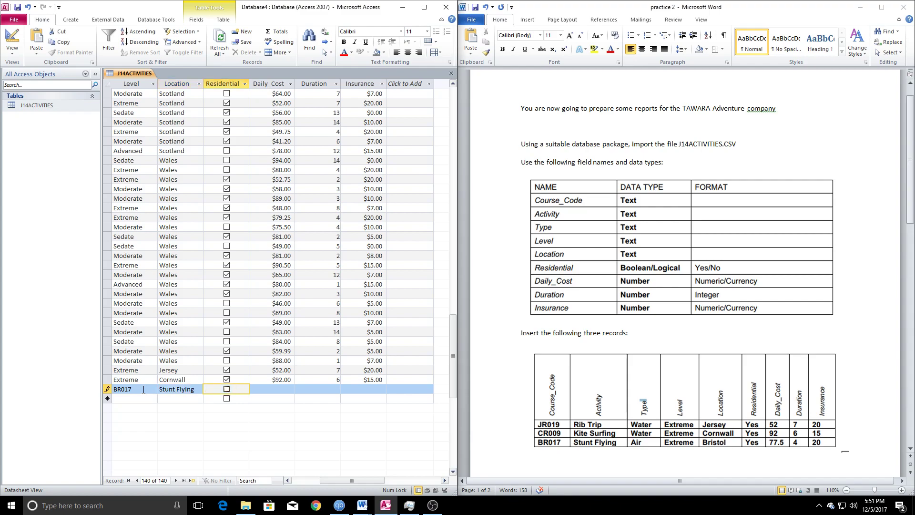
Move BR017 into Course_Code and Stunt Flying into Activity within the new record, emptying its Level and Location fields.
left_click_drag(337, 480, 309, 480)
left_click_drag(270, 389, 238, 393)
key("ctrl+c")
key("BackSpace")
left_click(127, 389)
key("ctrl+v")
left_click_drag(335, 390, 282, 392)
key("ctrl+x")
left_click(169, 389)
key("ctrl+v")
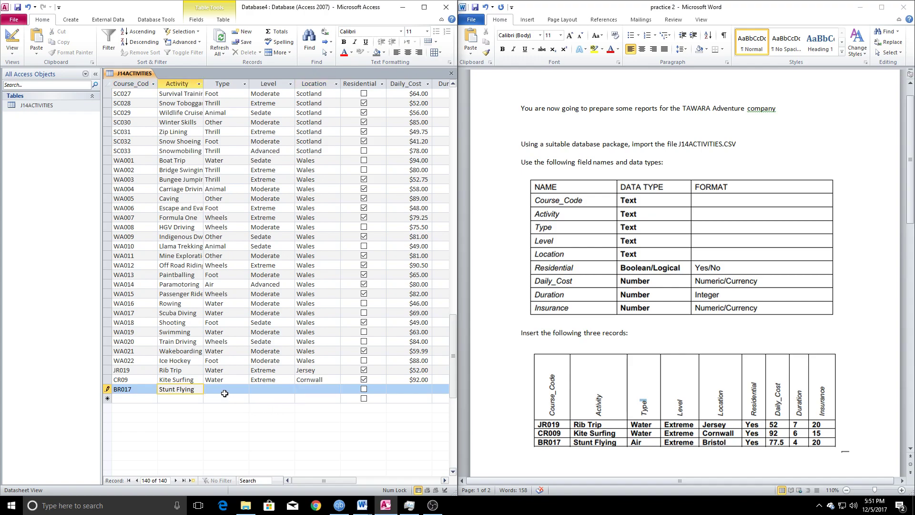
Fill in the Stunt Flying record with Type Air, Level Extreme and Location Bristol.
left_click(225, 393)
type("Air")
key("Tab")
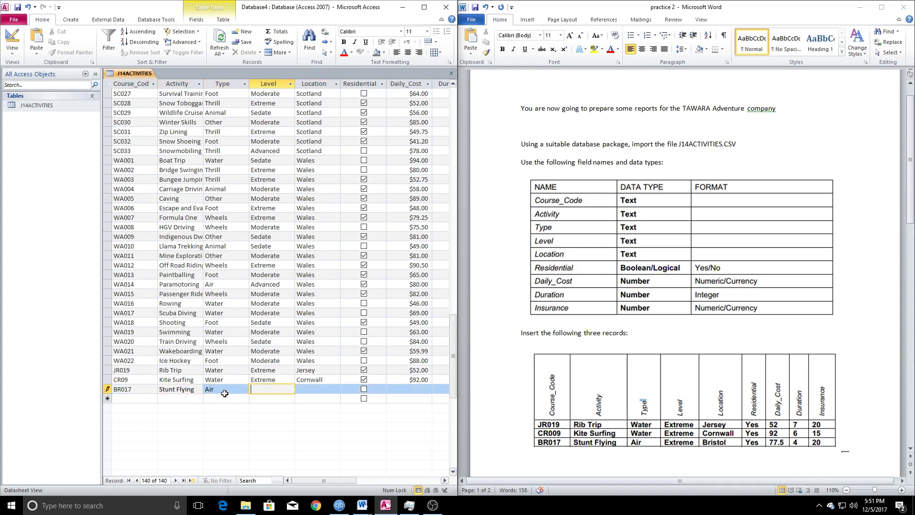
type("Extreme")
key("Tab")
type("Bristo")
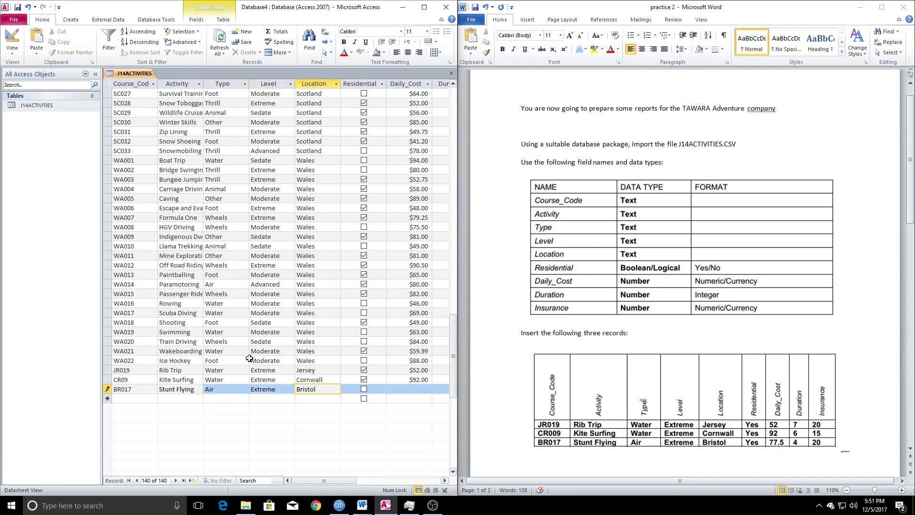
Complete the Stunt Flying record with Residential ticked, Daily_Cost 77.5, Duration 4 and Insurance 20.
left_click(364, 390)
key("Tab")
type("7.5")
left_click_drag(342, 477, 380, 476)
key("Tab")
type("4")
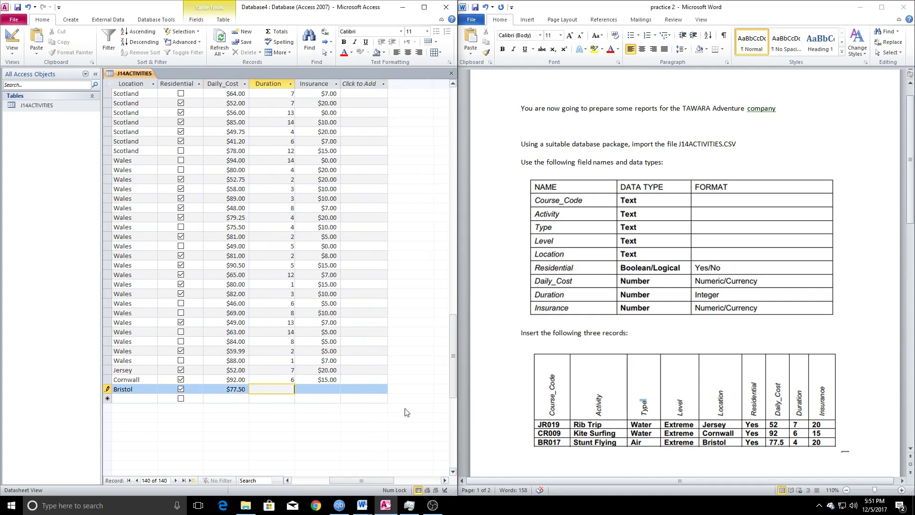
key("Tab")
type("20")
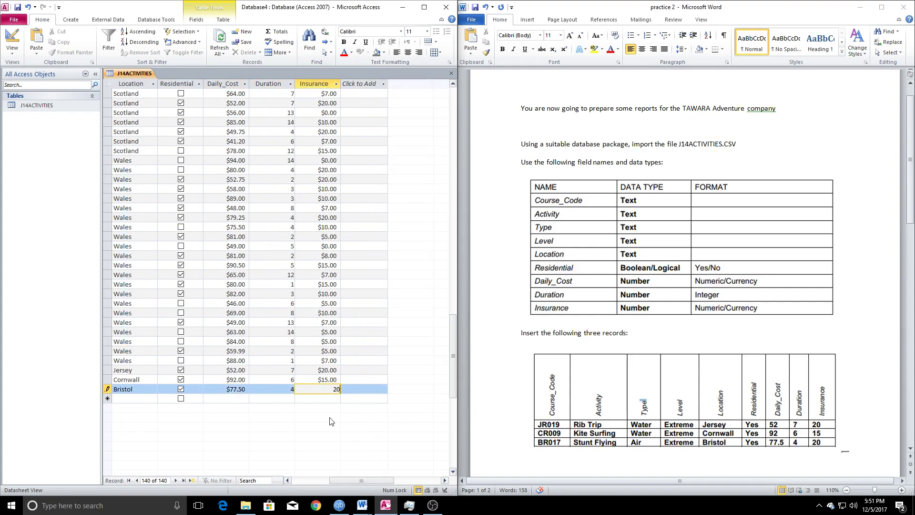
key("Down")
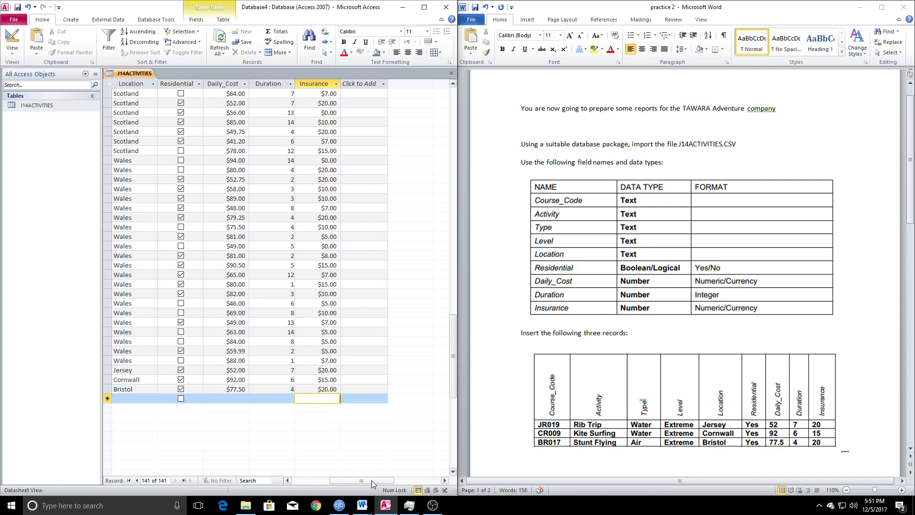
Close the J14ACTIVITIES table.
left_click_drag(371, 479, 332, 480)
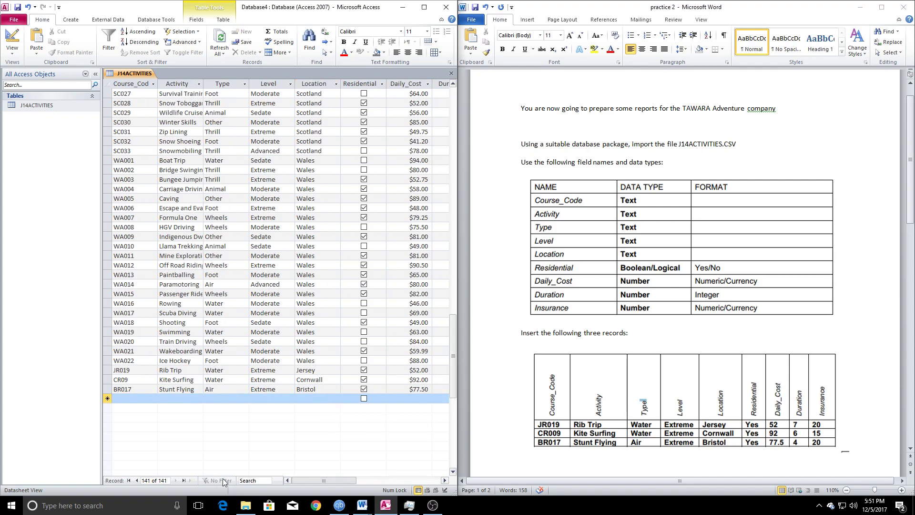
right_click(142, 77)
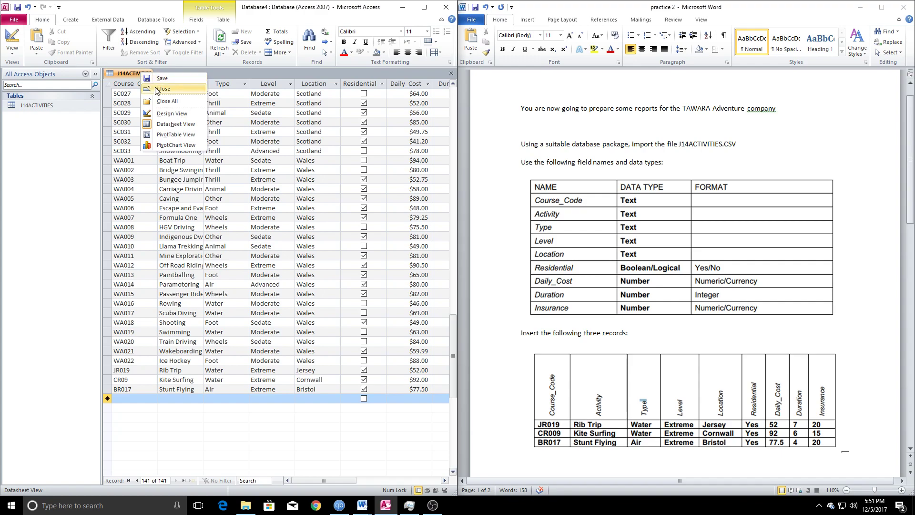
left_click(156, 90)
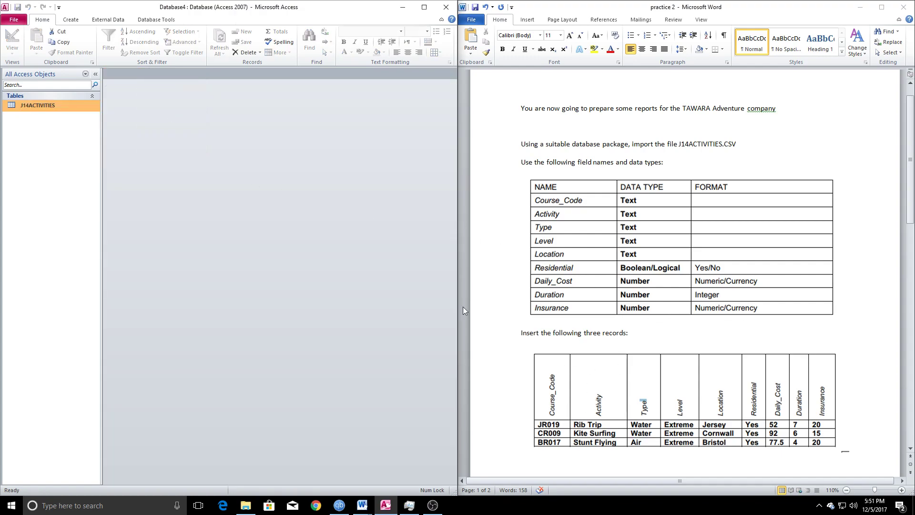
Switch to the Word task document and delete the report requirement about displaying the Course_Cost field as currency.
scroll(596, 309, "down", 15)
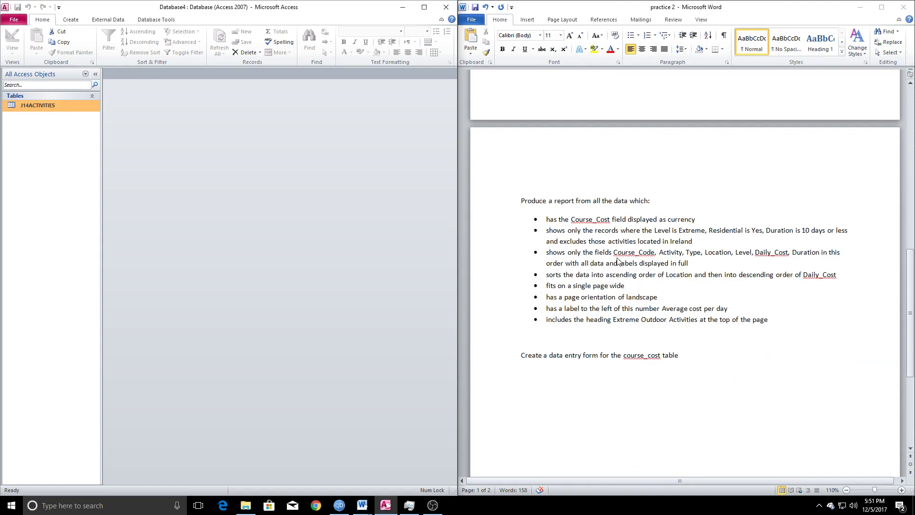
left_click(582, 219)
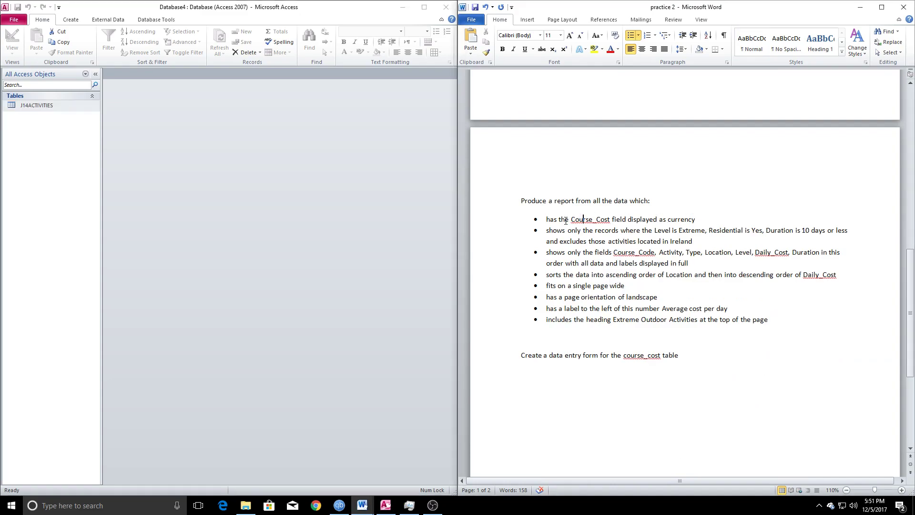
left_click_drag(546, 219, 717, 223)
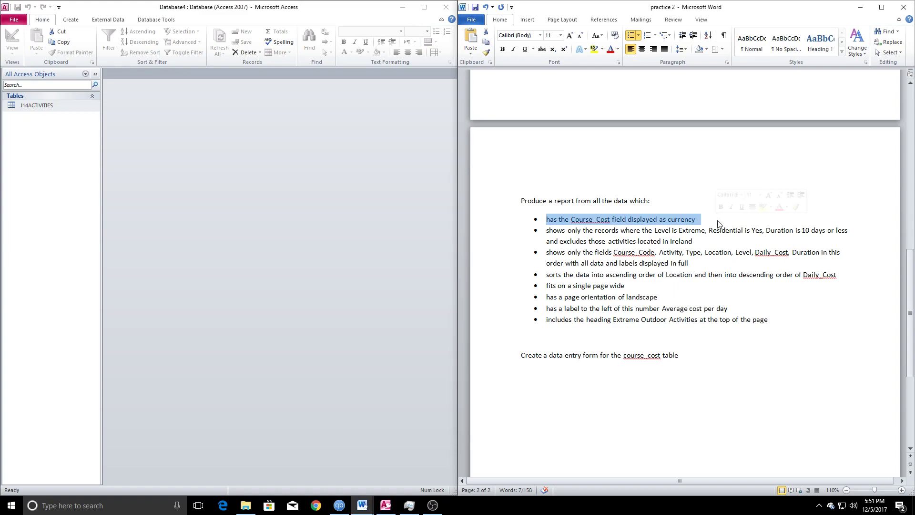
key("Delete")
Replace course_cost with Activities in the instruction about creating a data entry form.
left_click(651, 343)
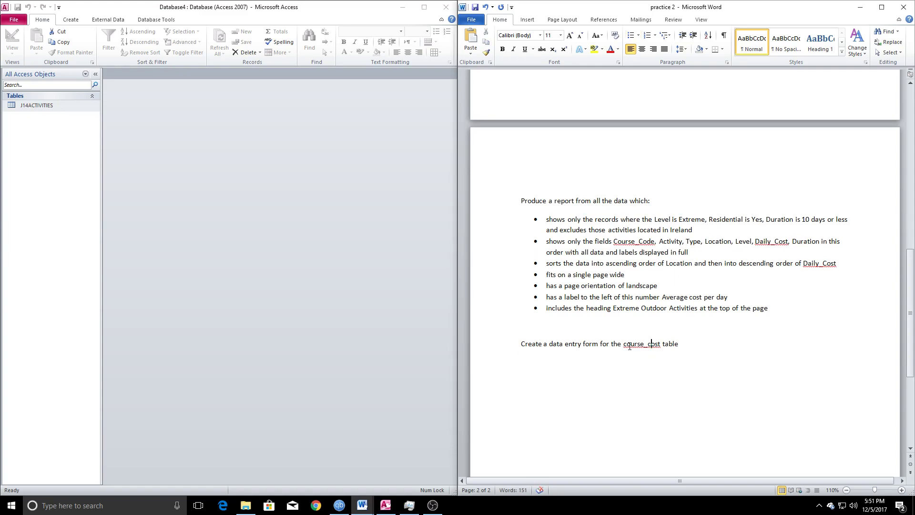
left_click_drag(623, 345, 663, 349)
left_click(659, 344)
double_click(660, 345)
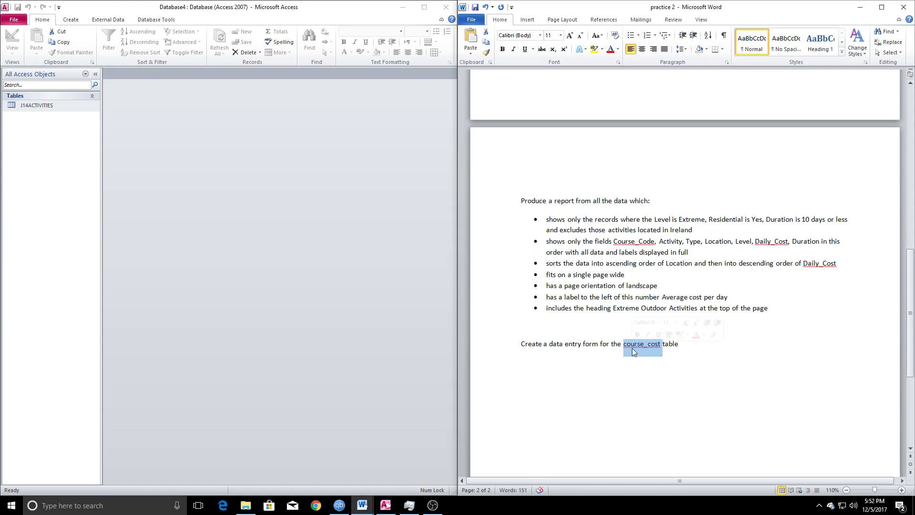
type("Activities")
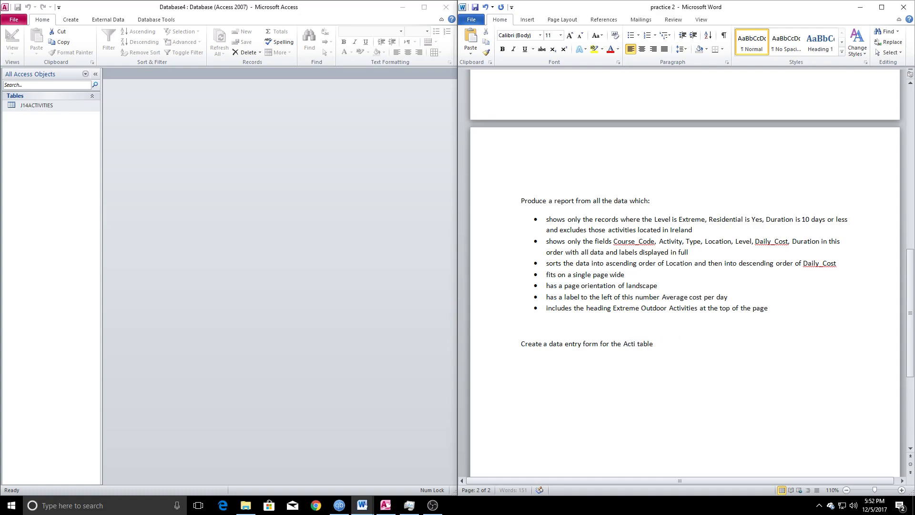
left_click(691, 360)
left_click(590, 263)
left_click_drag(546, 221, 722, 221)
left_click(681, 220)
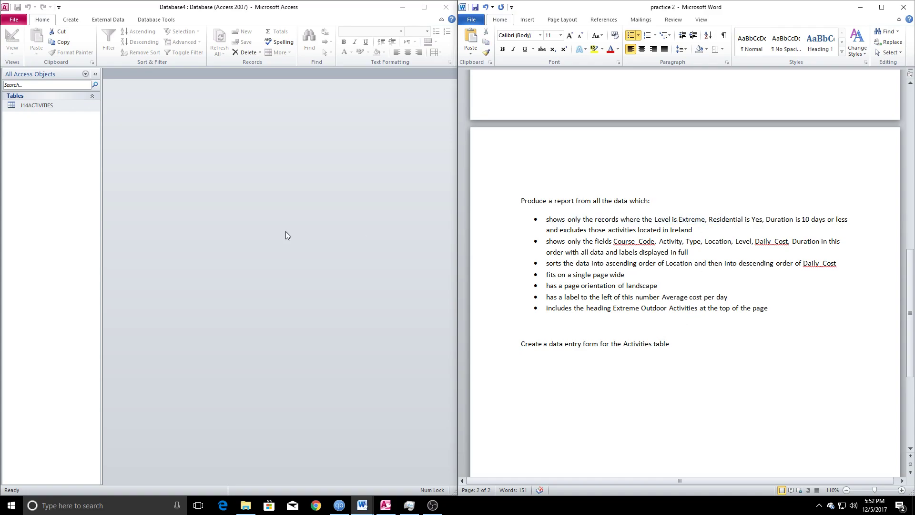
left_click_drag(521, 201, 623, 213)
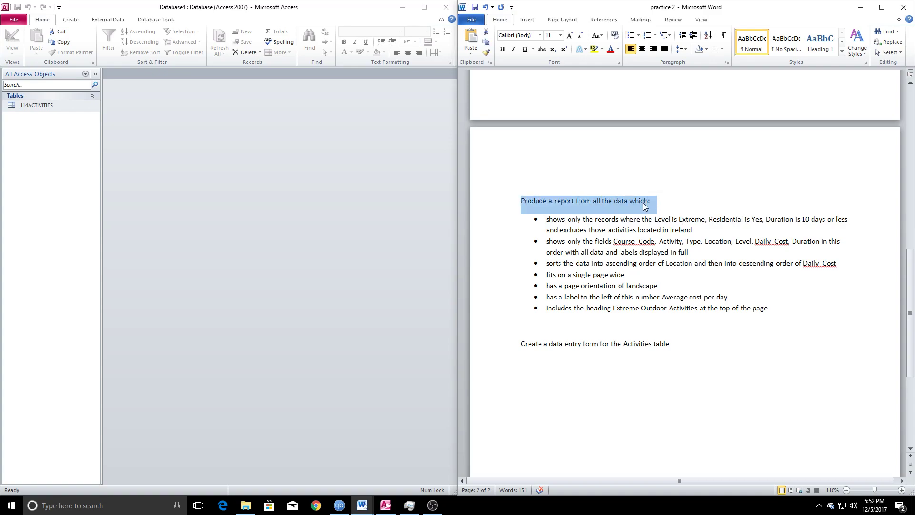
left_click(562, 202)
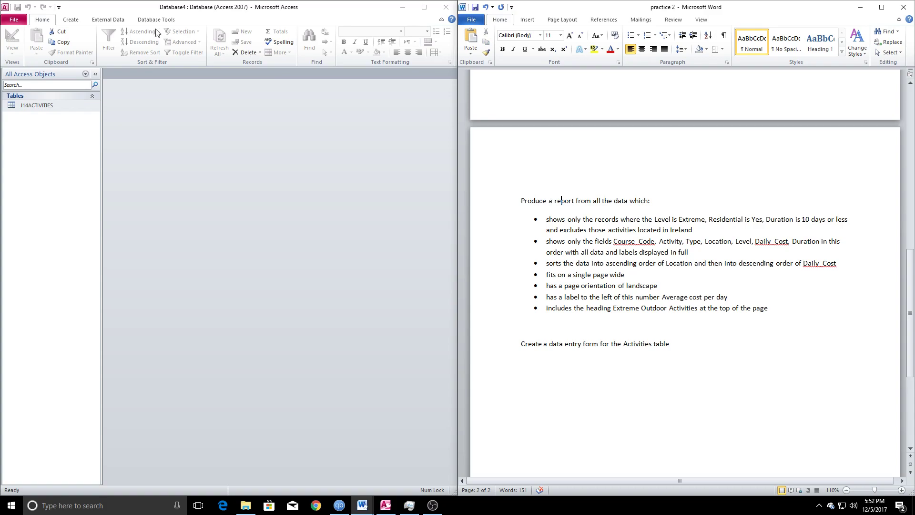
Switch to Access and create a new query in design view based on the J14ACTIVITIES table.
left_click(76, 22)
left_click(72, 20)
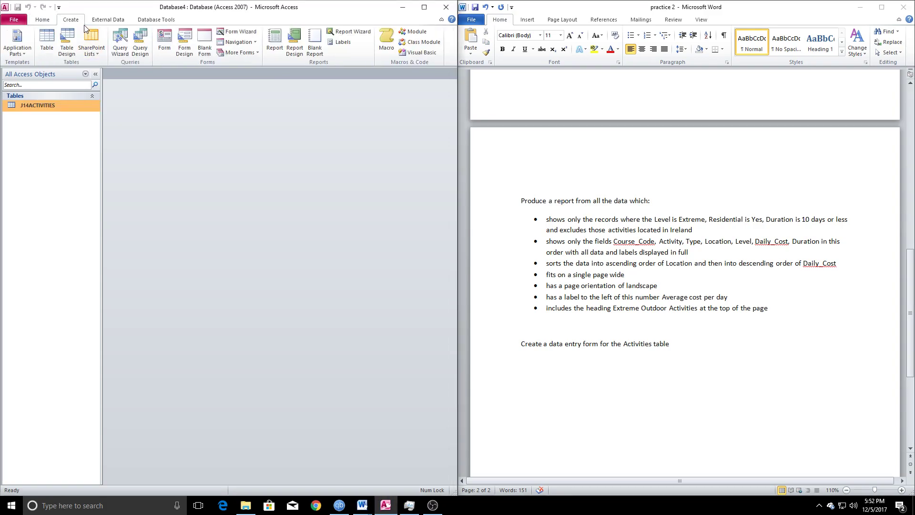
left_click(139, 44)
left_click(246, 485)
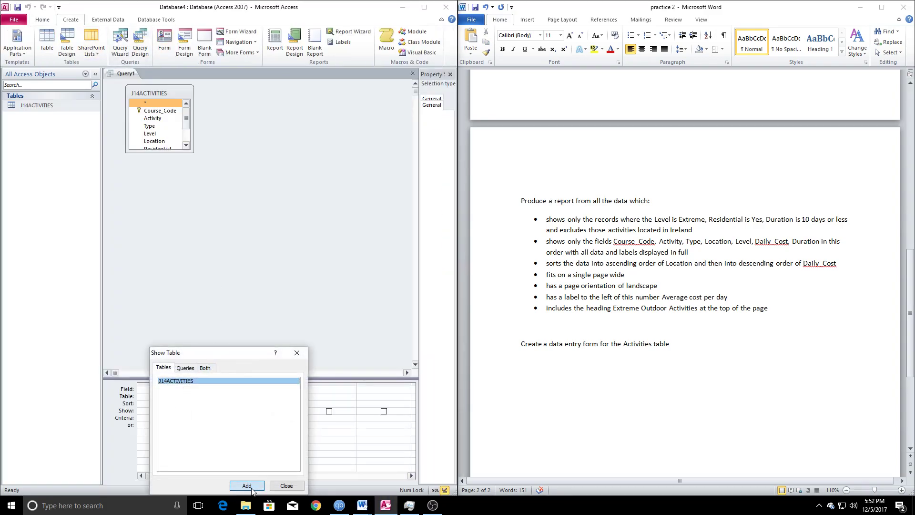
left_click(298, 352)
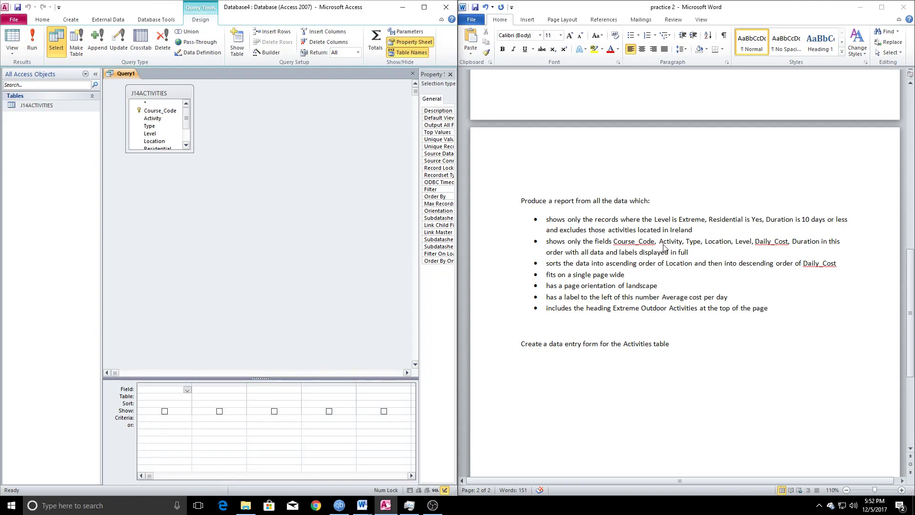
Add the fields Course_Code, Activity, Type, Location, Level, Daily_Cost and Duration to the query in that order.
double_click(160, 111)
left_click(161, 119)
double_click(161, 119)
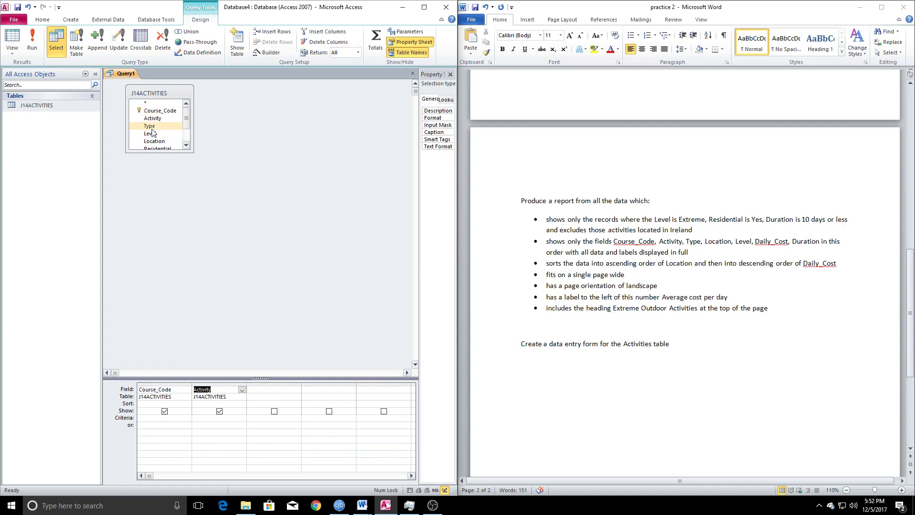
double_click(153, 126)
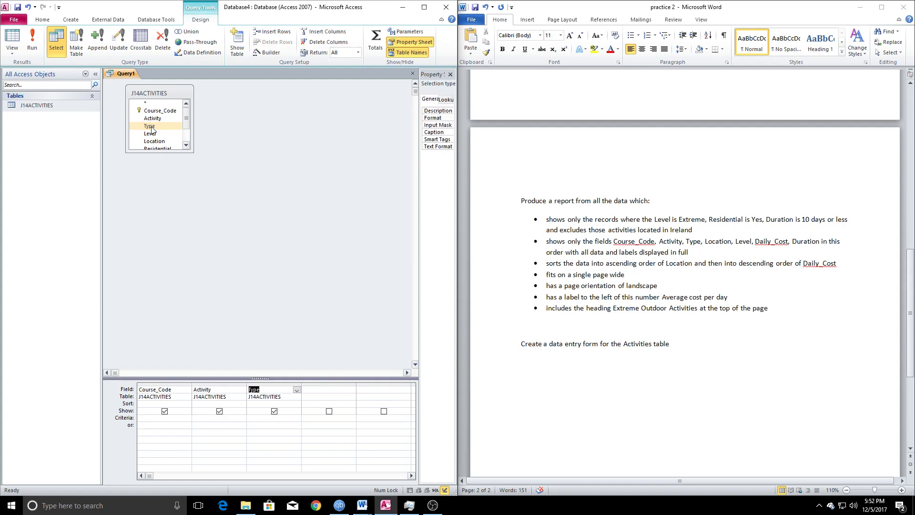
scroll(160, 131, "down", 1)
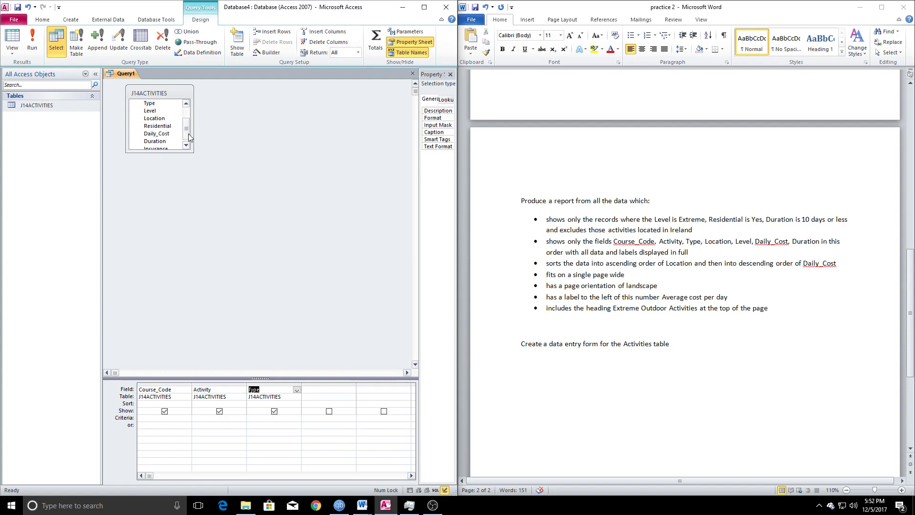
double_click(161, 119)
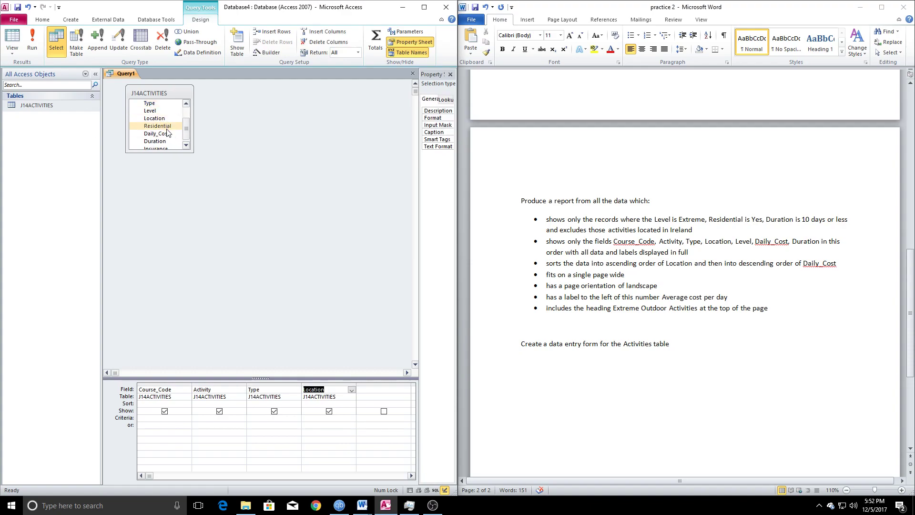
double_click(155, 112)
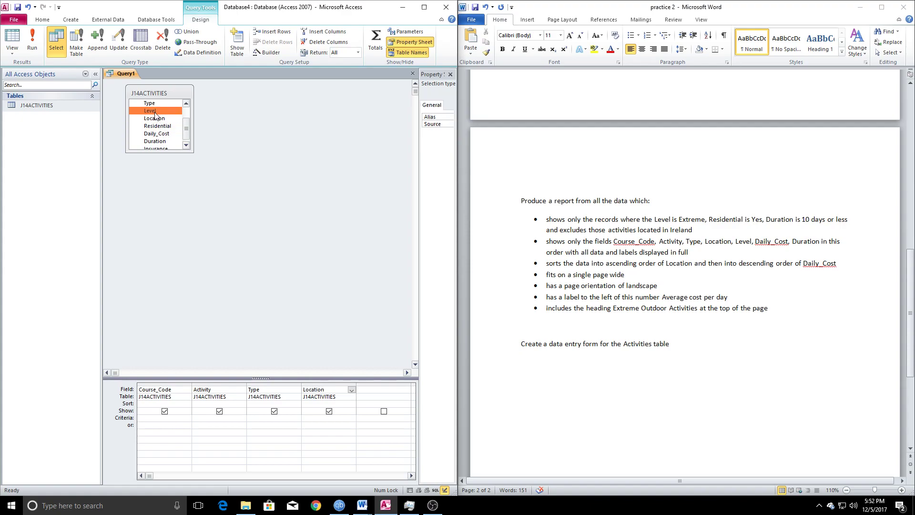
double_click(167, 135)
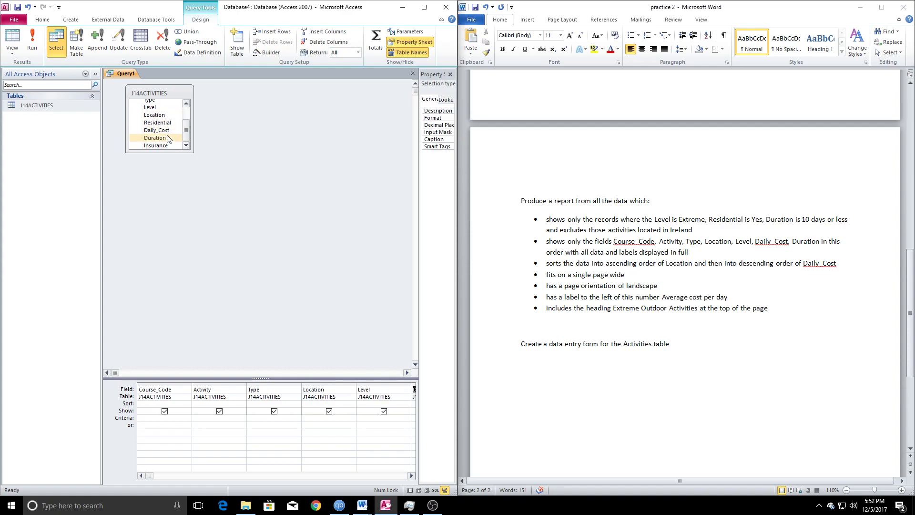
double_click(162, 138)
left_click(553, 222)
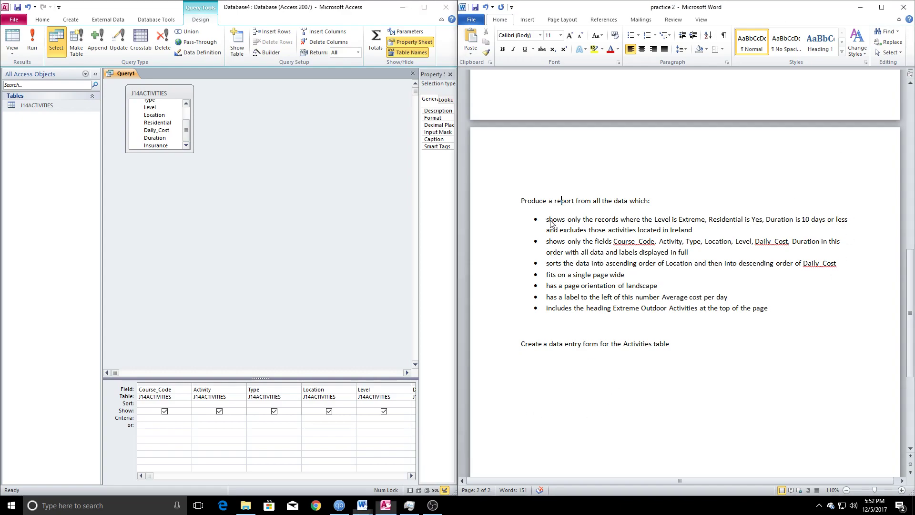
left_click_drag(546, 219, 694, 233)
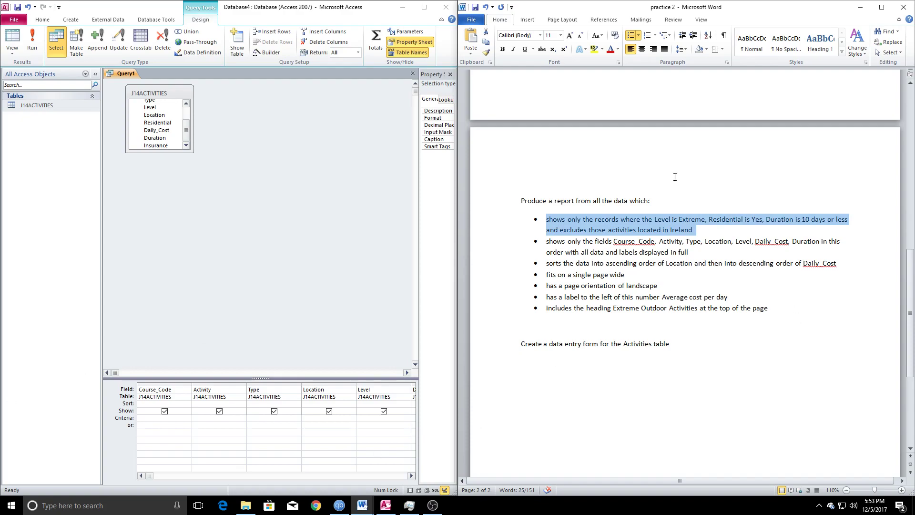
left_click(598, 224)
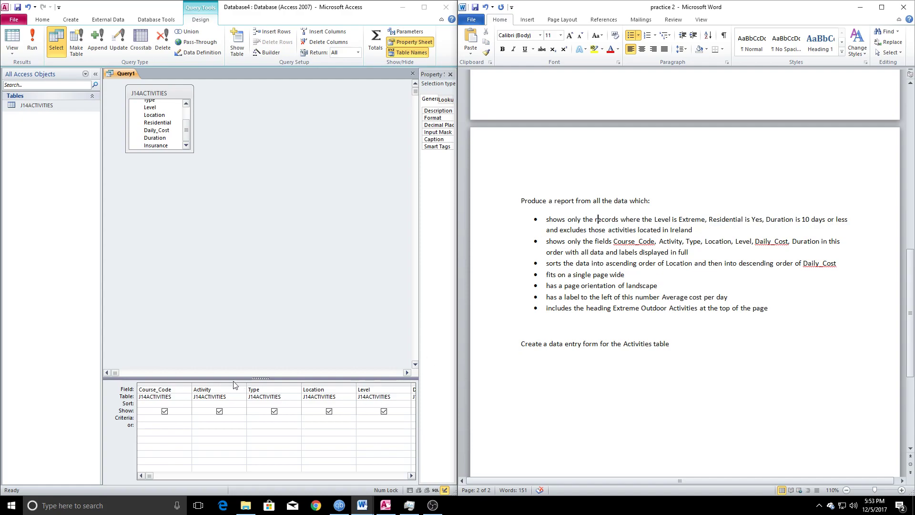
Set the query's criterion for the Level field to Extreme.
left_click(197, 418)
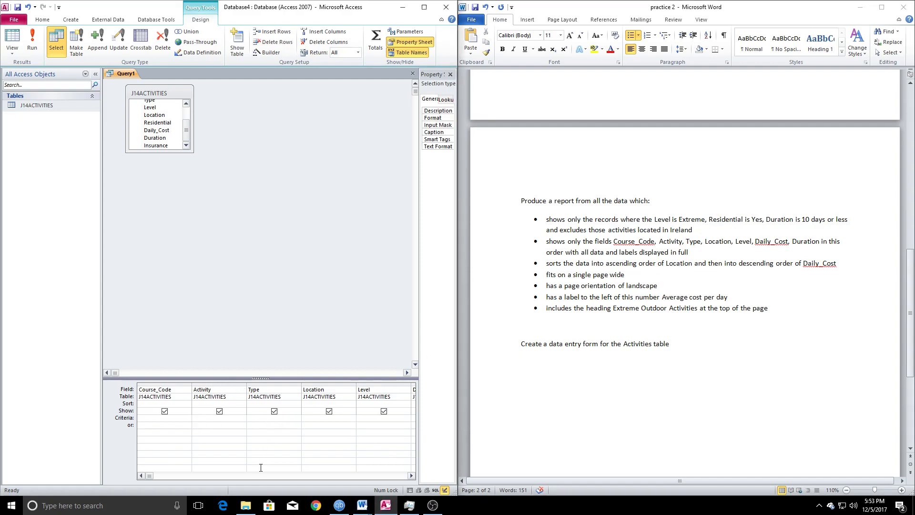
left_click(368, 418)
type("Extreme")
Add the Residential field to the end of the query with the criterion Yes, and hide it from the results.
left_click(411, 484)
left_click(411, 475)
left_click(410, 475)
left_click(410, 475)
left_click(411, 475)
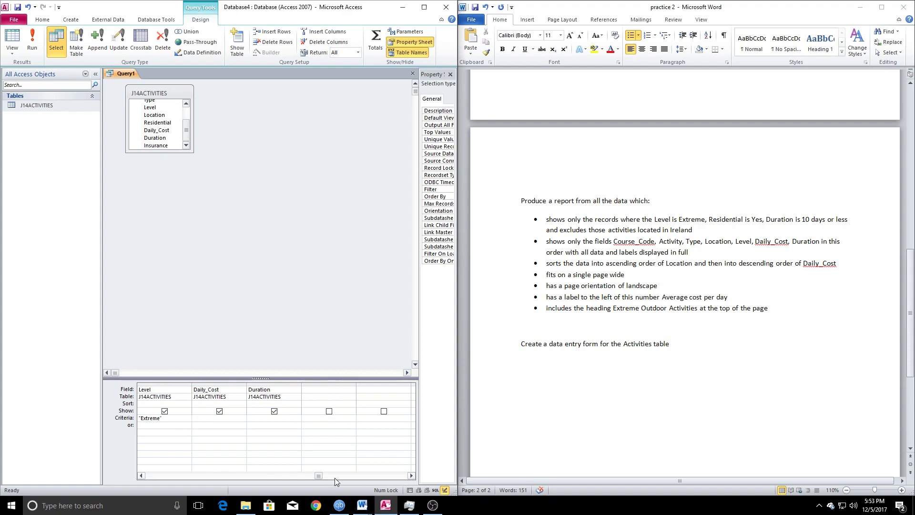
left_click_drag(319, 479, 269, 484)
double_click(153, 124)
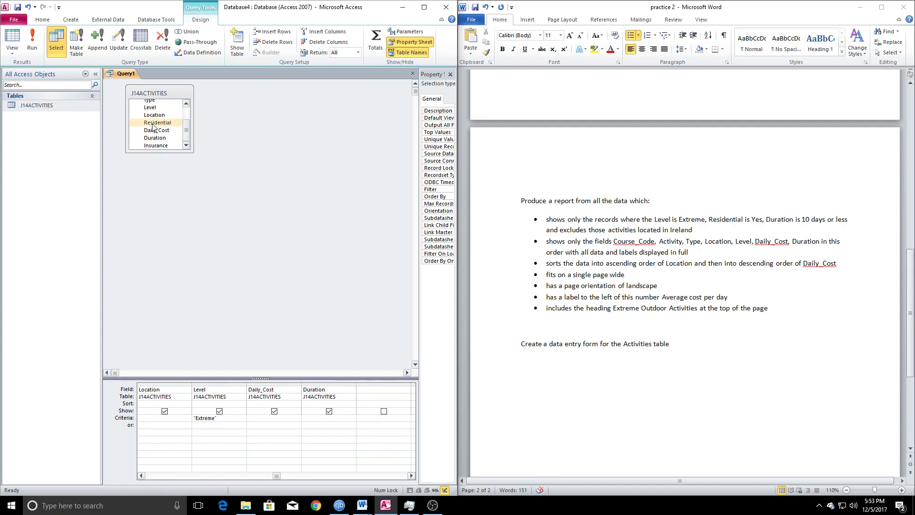
left_click(364, 417)
type("Yes")
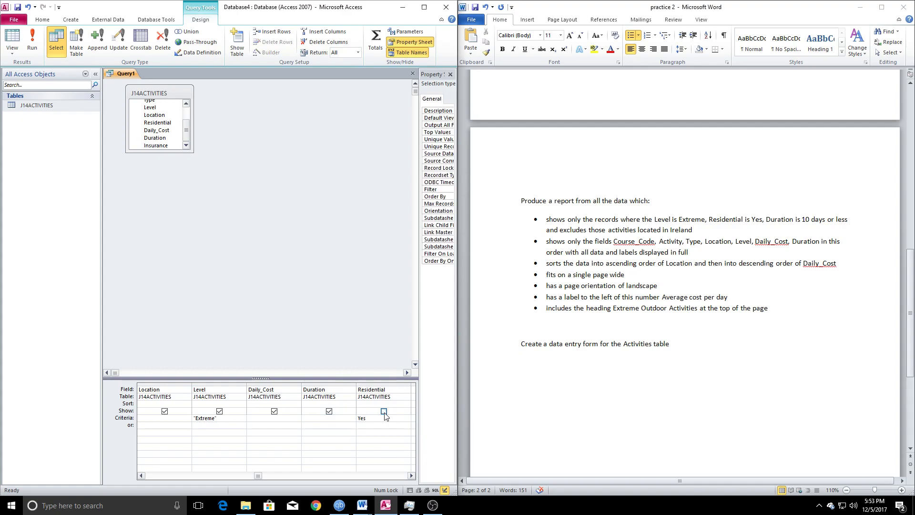
left_click(383, 411)
Set the criteria <=10 for Duration and Not Ireland for Location, and run the query.
left_click(318, 445)
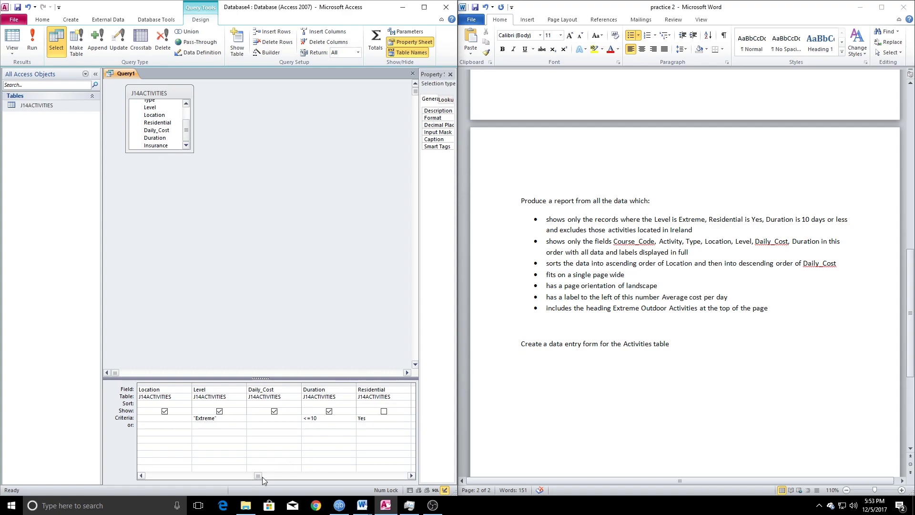
left_click_drag(258, 476, 162, 482)
left_click(320, 420)
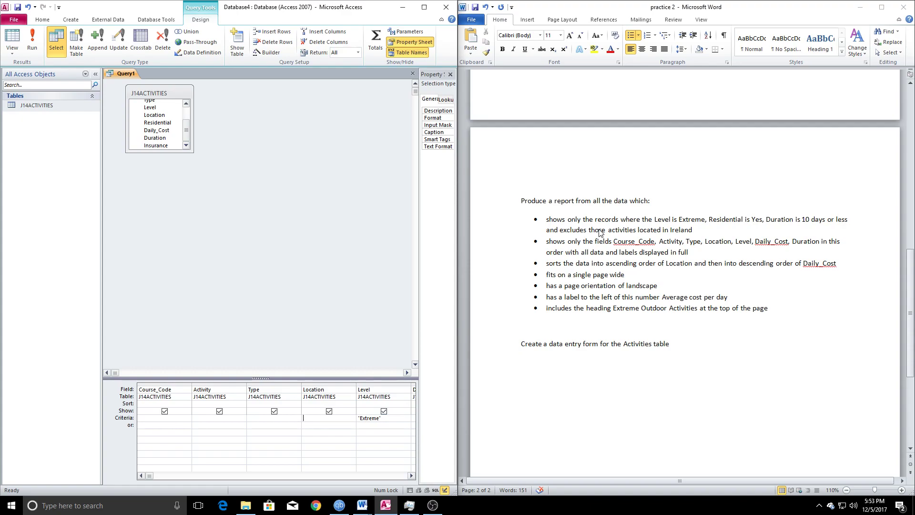
type("Not Ireland")
left_click(332, 446)
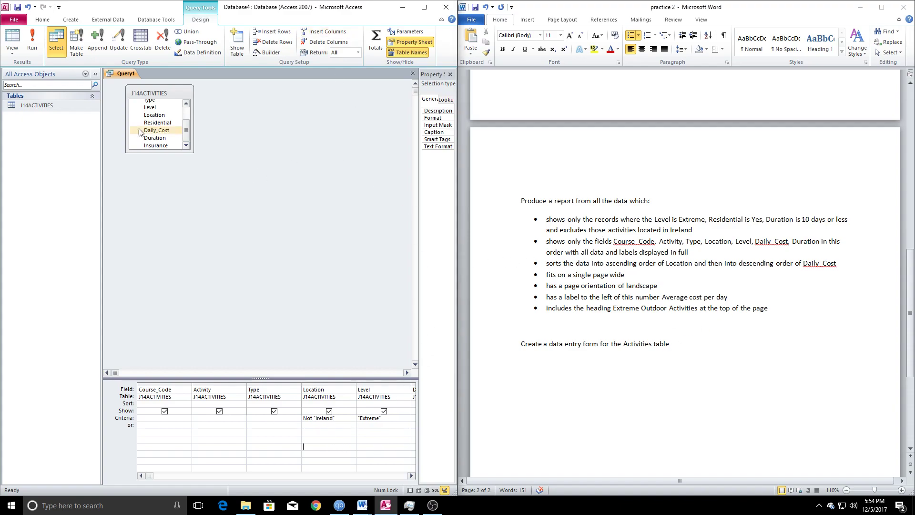
left_click(32, 43)
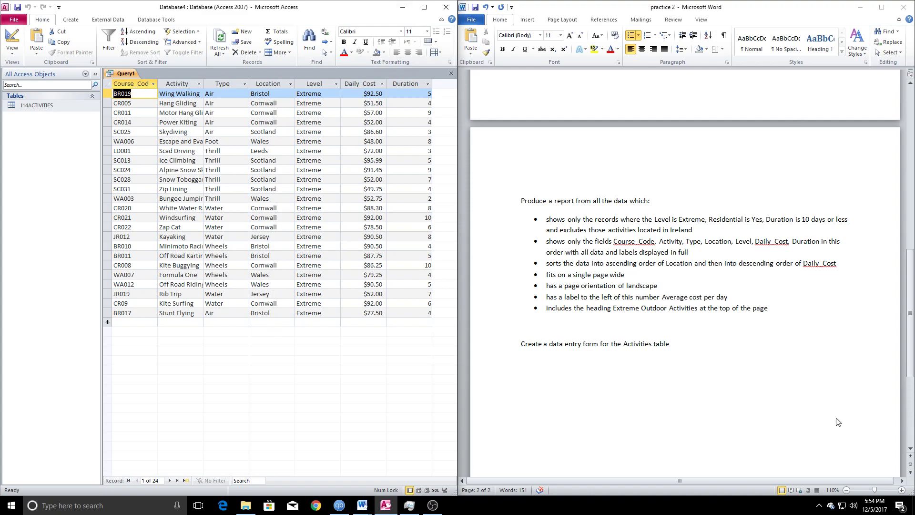
Switch to the Word task document and delete the requirement about the Average cost per day label.
left_click(583, 305)
left_click(563, 297)
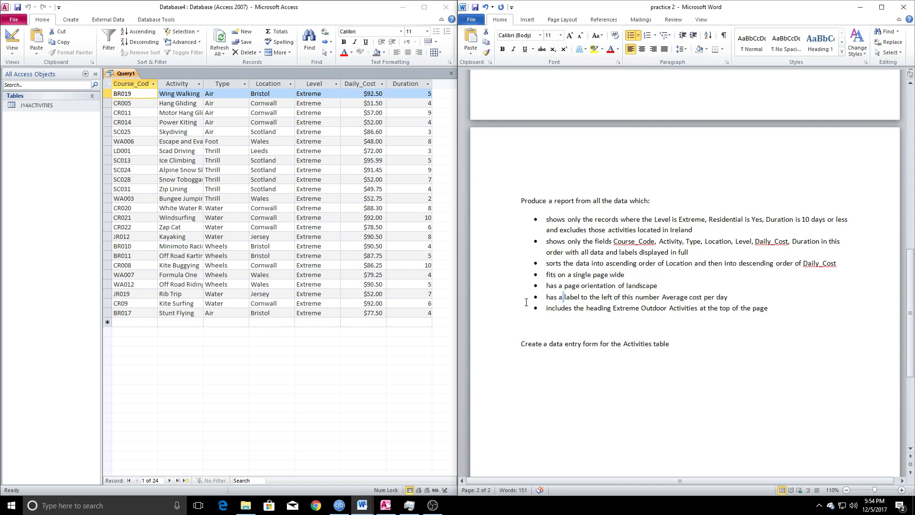
left_click_drag(545, 299, 725, 297)
key("Delete")
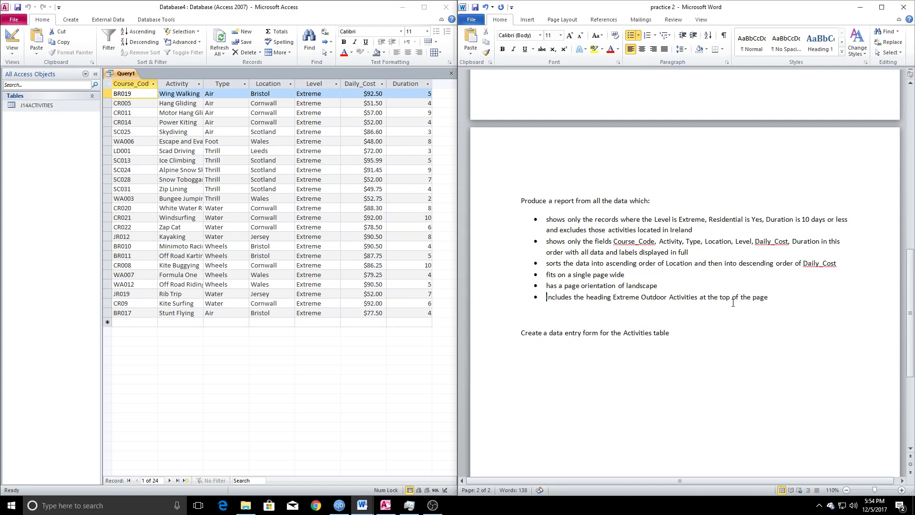
left_click(684, 341)
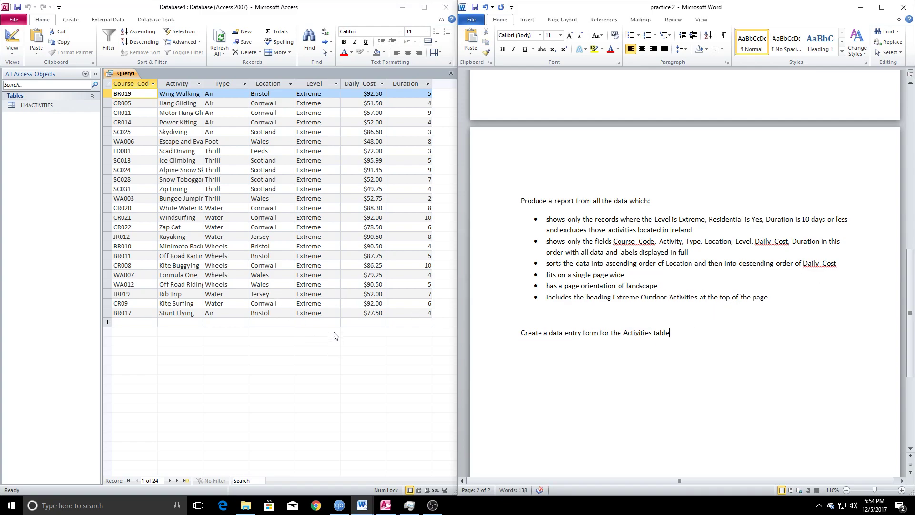
Switch to Access and close the query, saving it as Extreme Outdoor Activities.
left_click(453, 73)
left_click(452, 74)
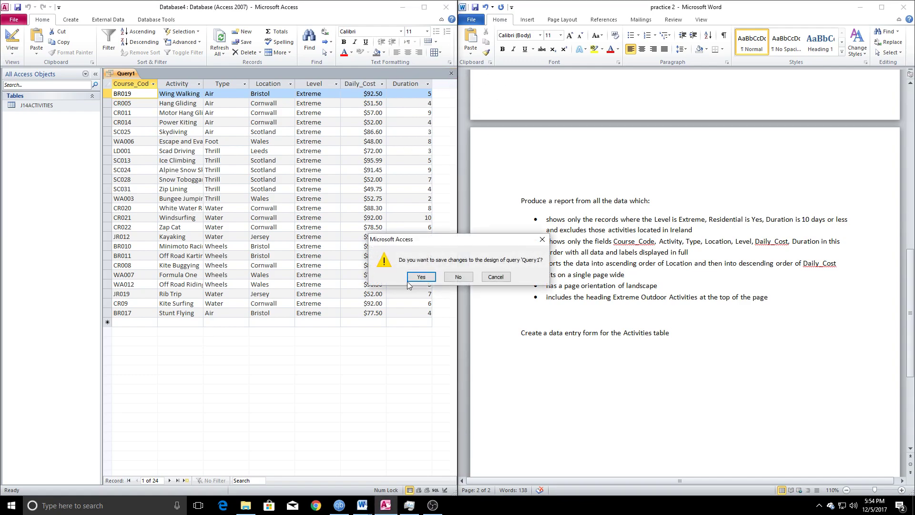
left_click(419, 280)
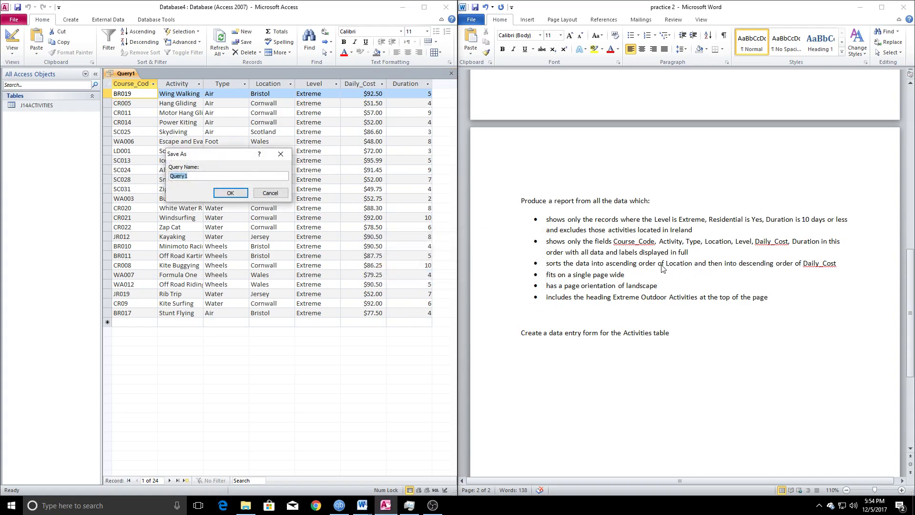
type("Extreme Outdoor Activities")
left_click(230, 194)
Start a Report Wizard report on the Extreme Outdoor Activities query with all its fields and no grouping levels.
left_click(54, 126)
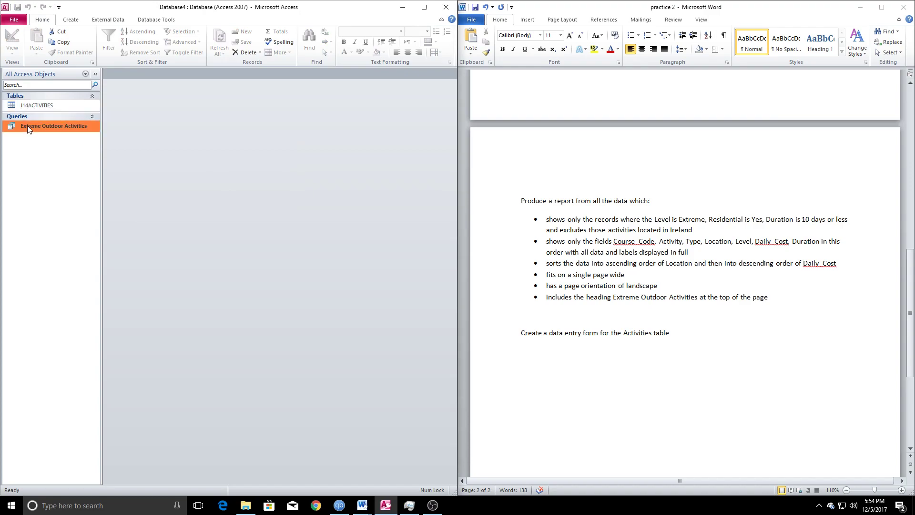
left_click(70, 19)
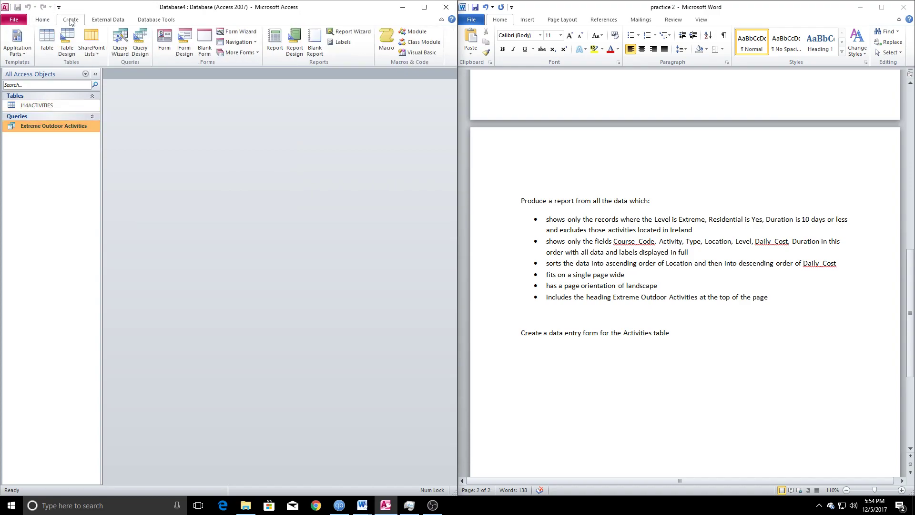
left_click(355, 31)
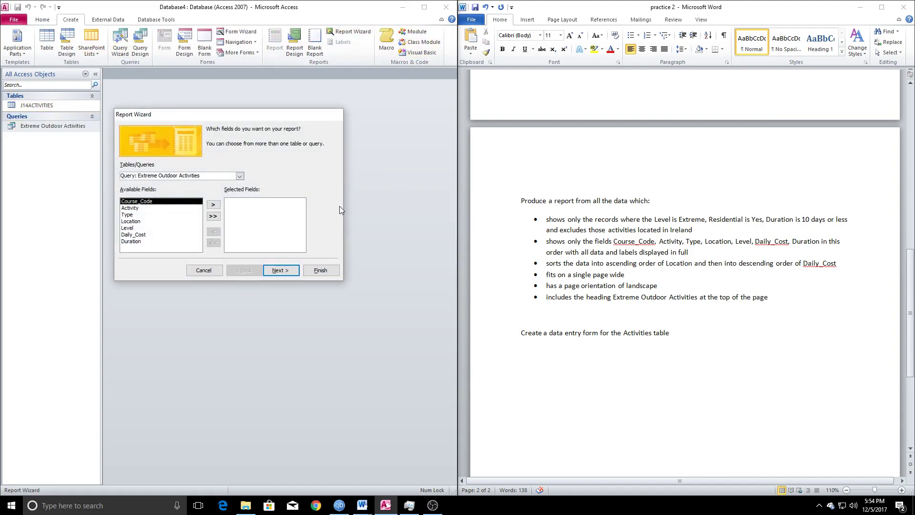
left_click(218, 217)
left_click(213, 243)
left_click(213, 216)
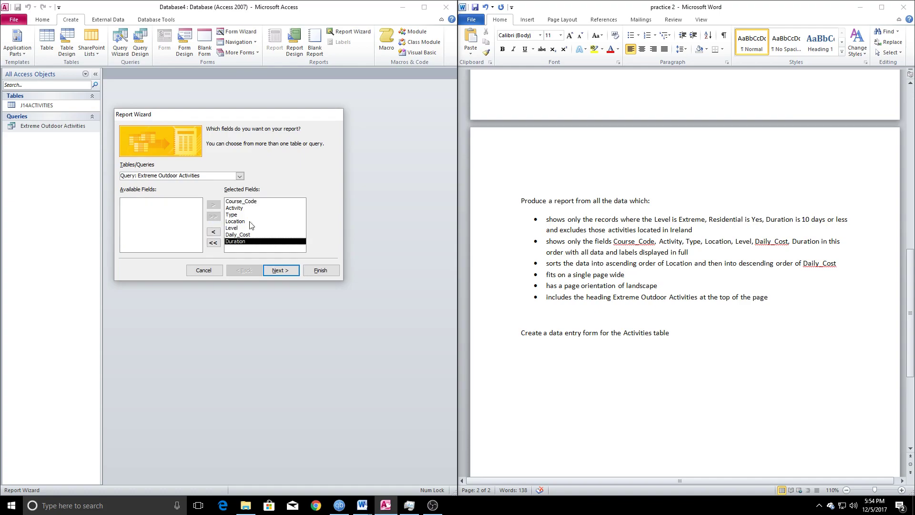
left_click(281, 270)
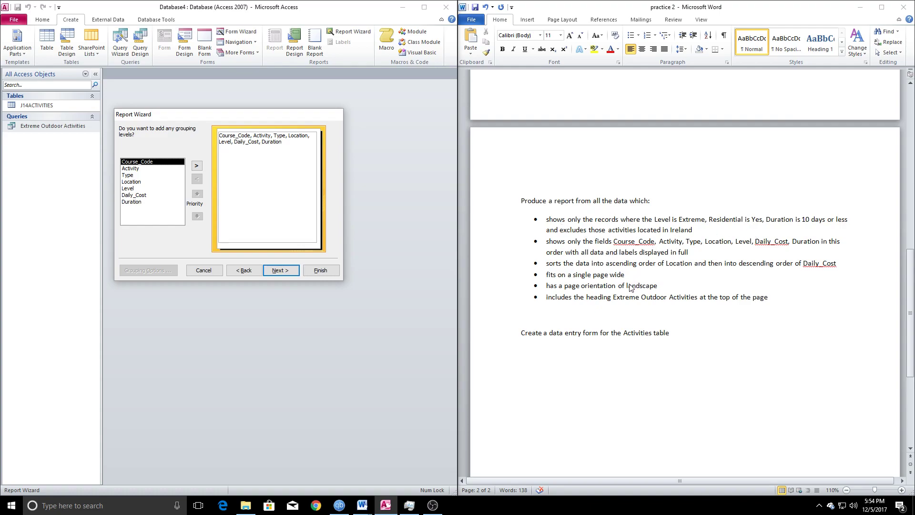
left_click(282, 272)
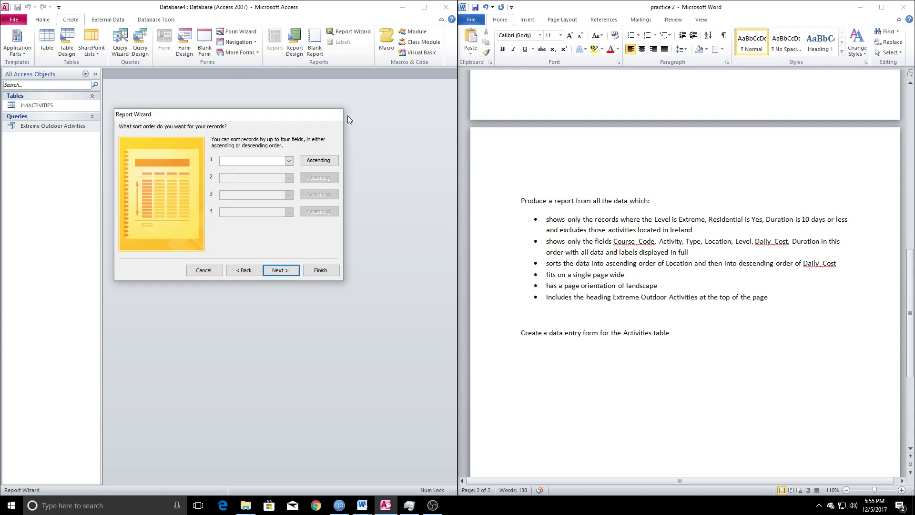
Sort the report by Location ascending and by Daily_Cost descending.
left_click(289, 160)
left_click(254, 196)
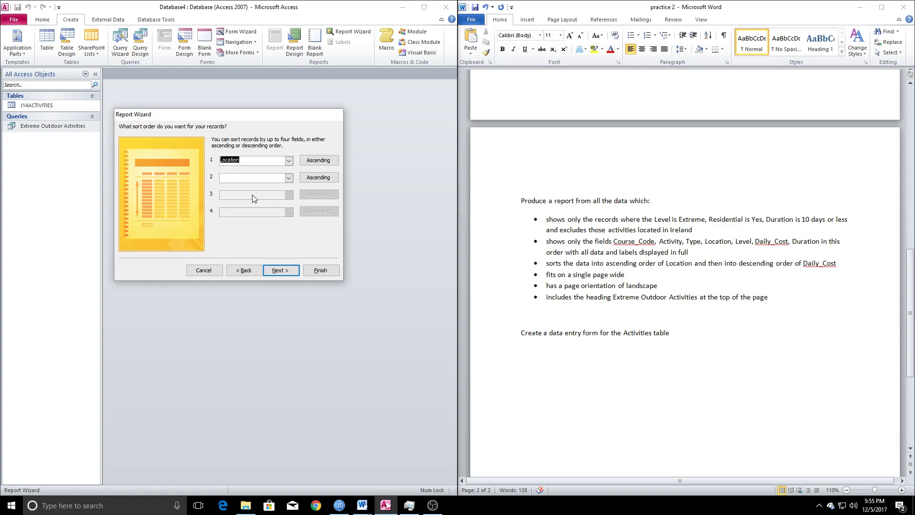
left_click(307, 178)
left_click(288, 177)
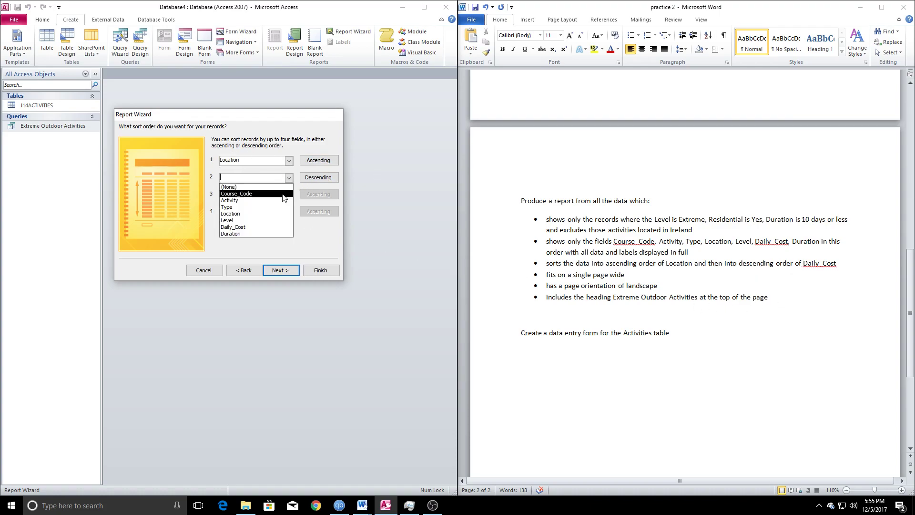
left_click(244, 226)
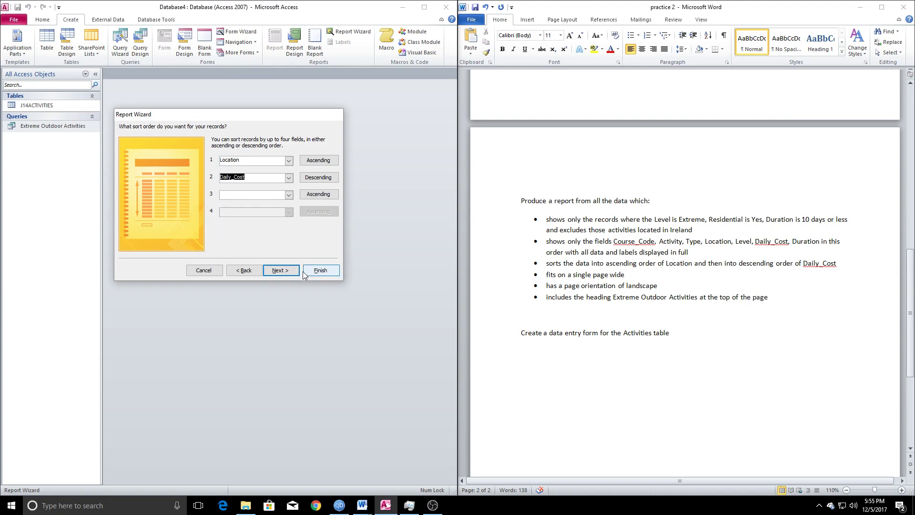
left_click(285, 272)
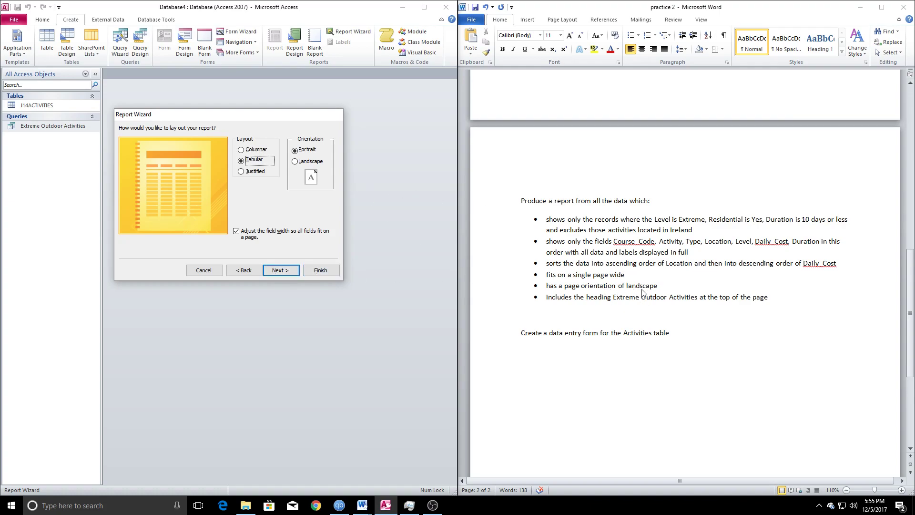
Give the report landscape orientation and finish the wizard with the option to modify the report's design.
left_click(295, 162)
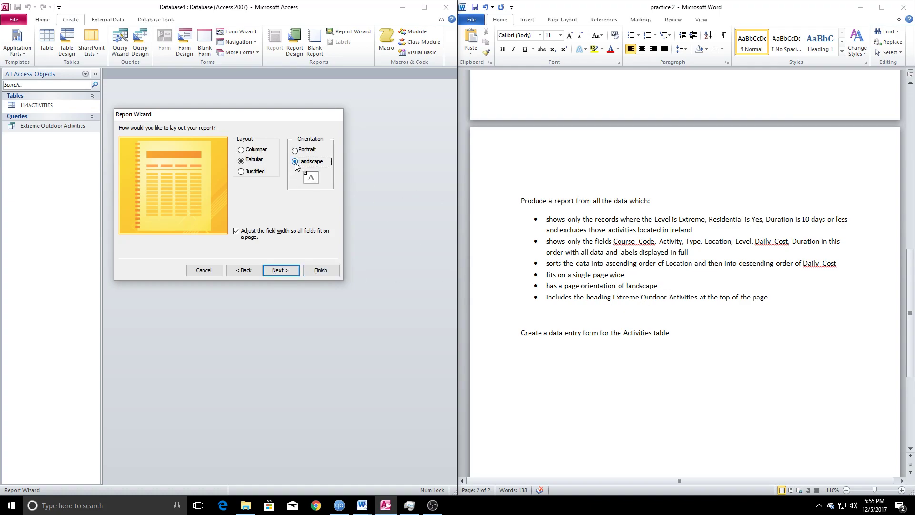
left_click(282, 269)
left_click(205, 219)
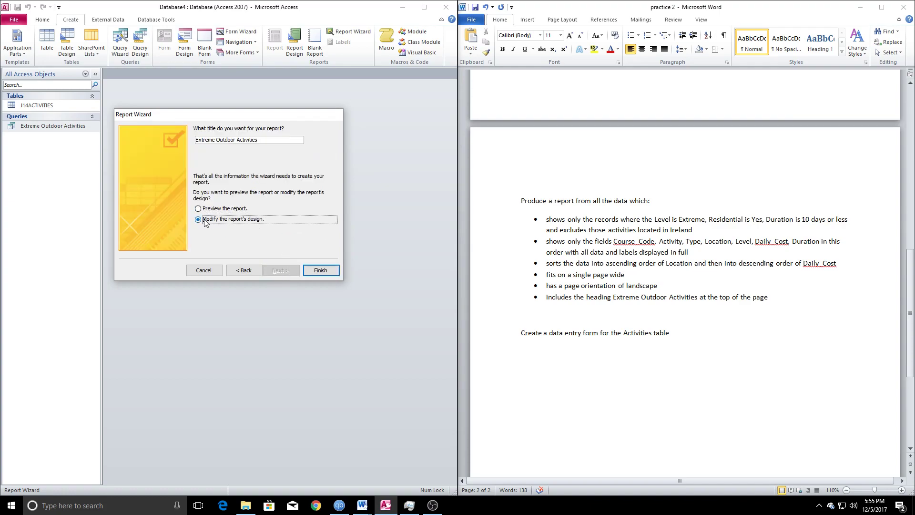
left_click(320, 270)
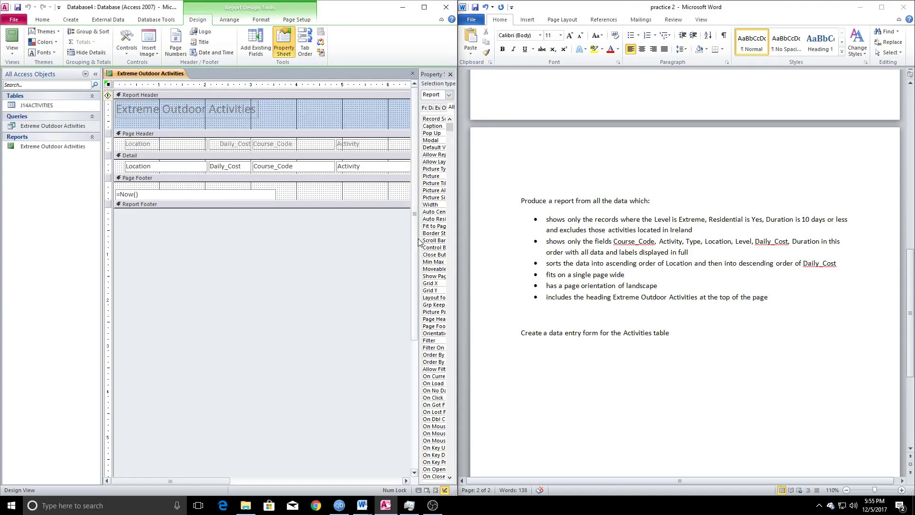
Narrow the Level label and field, and widen the Duration label and field to the left so Duration displays in full.
left_click_drag(418, 239, 492, 236)
left_click_drag(202, 480, 364, 470)
left_click(338, 145)
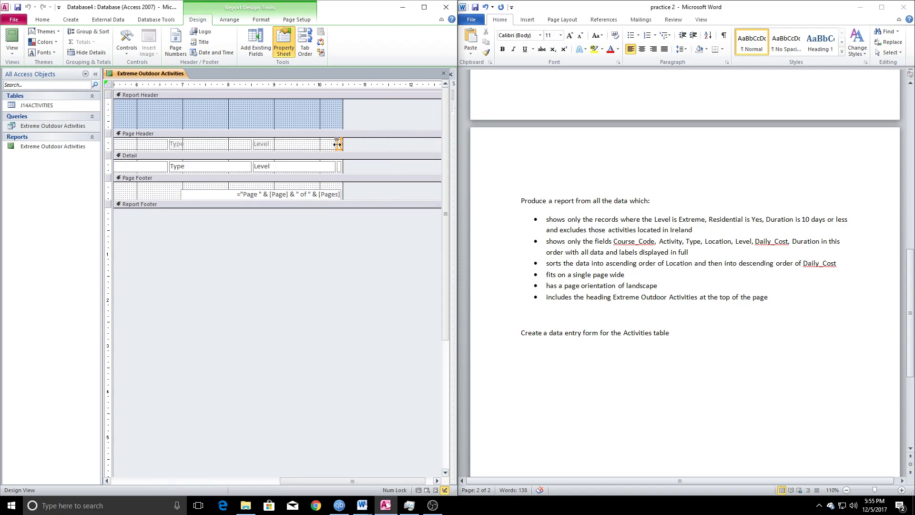
left_click(332, 146)
left_click_drag(335, 144, 308, 166)
left_click(331, 166)
left_click(338, 144)
left_click(338, 166)
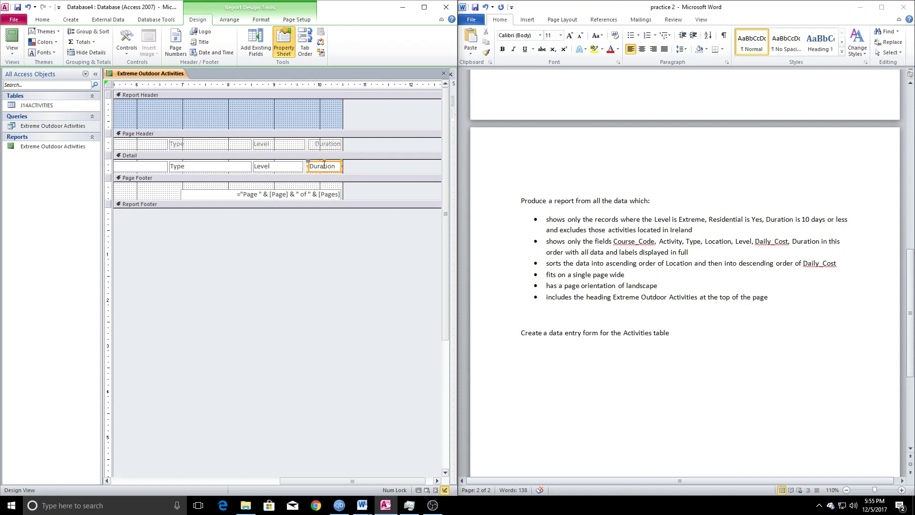
Maximize the Access window and check the whole Extreme Outdoor Activities report in Report View.
left_click(424, 7)
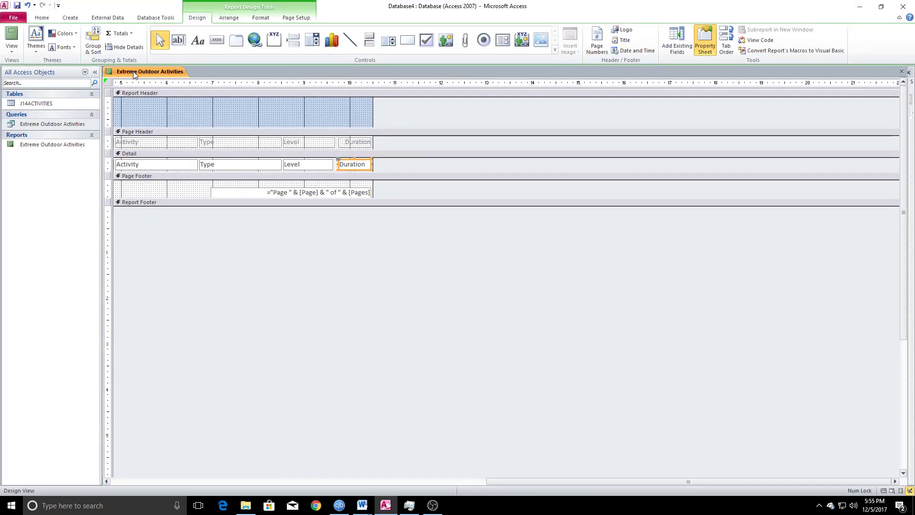
right_click(135, 72)
left_click(165, 113)
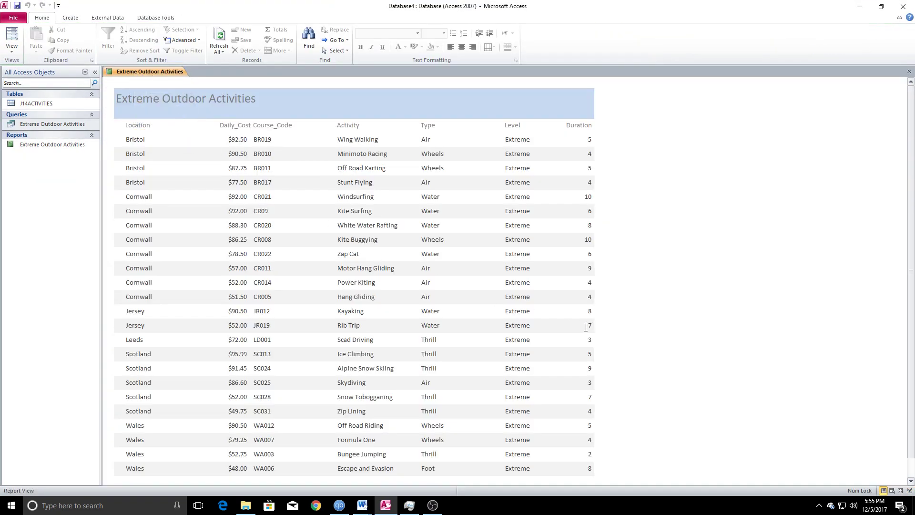
scroll(313, 305, "down", 1)
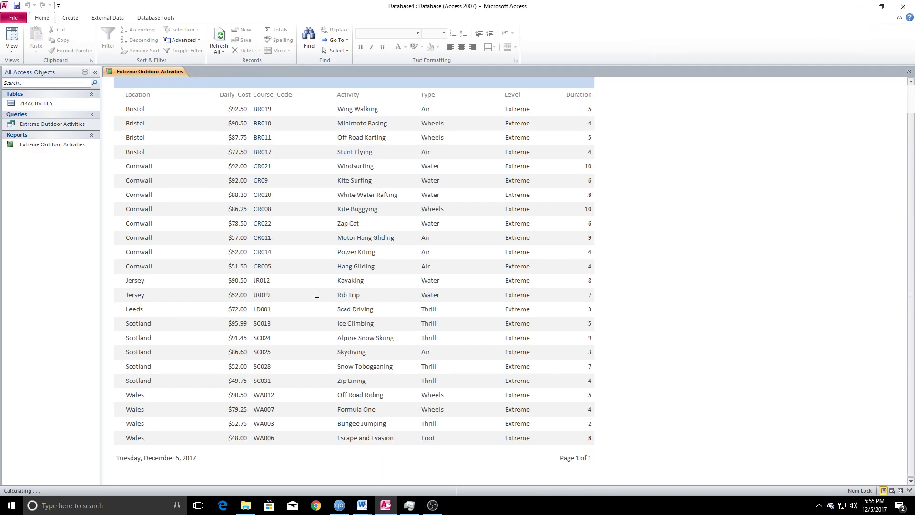
scroll(319, 291, "up", 1)
Switch to the Word task document and review the bulleted report requirements.
left_click(362, 505)
left_click(390, 469)
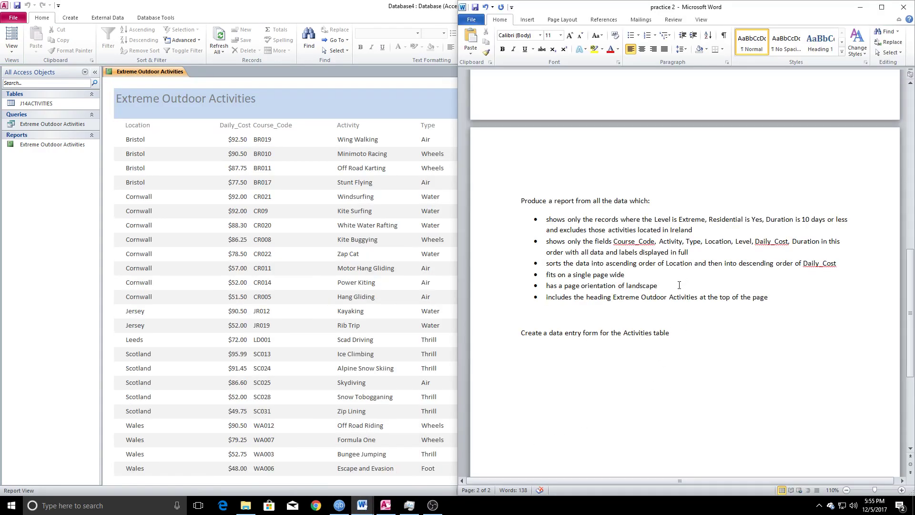
left_click_drag(770, 298, 518, 227)
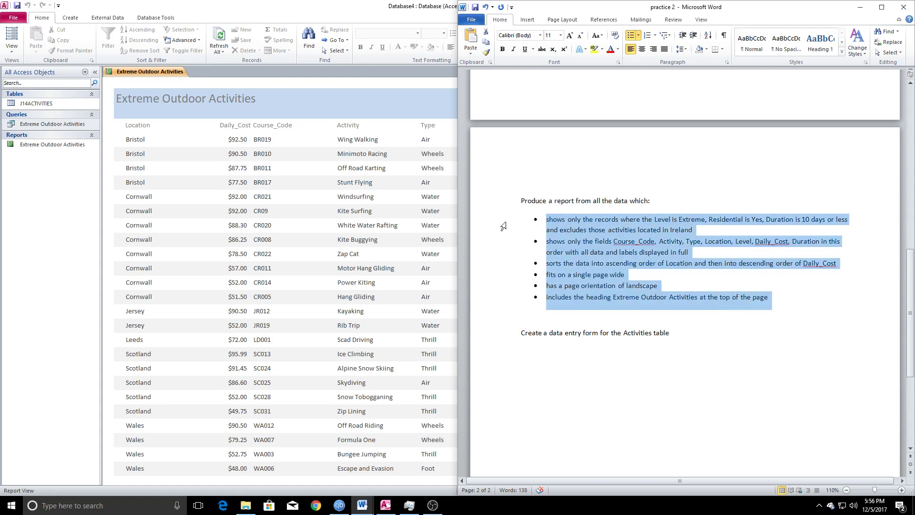
Switch back to the Access database and close the Extreme Outdoor Activities report.
left_click(332, 79)
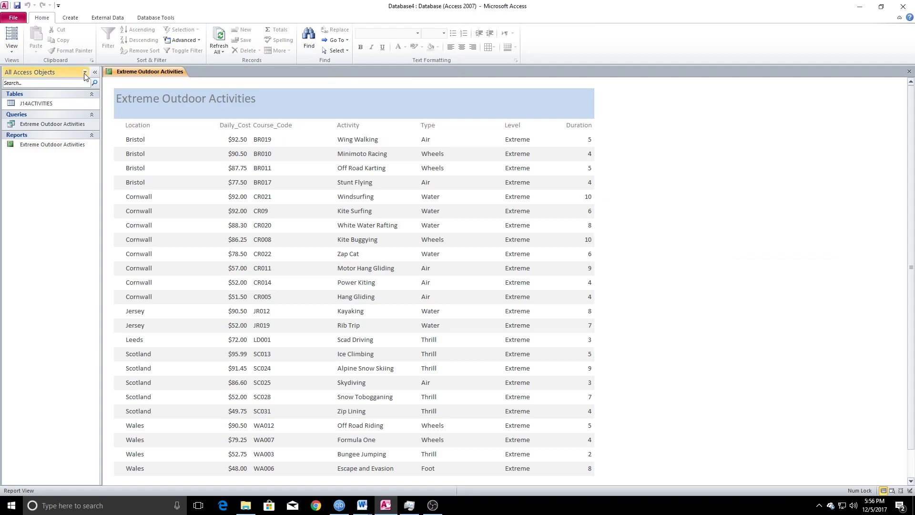
right_click(165, 71)
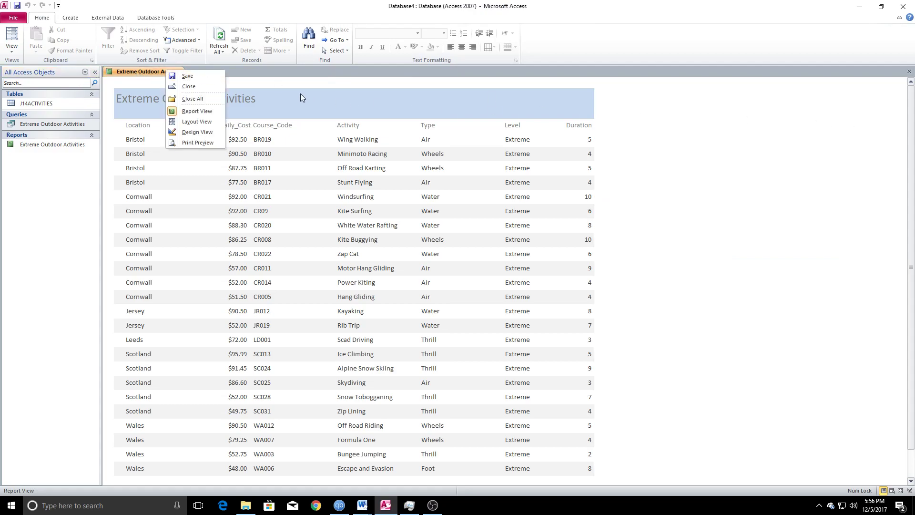
left_click(197, 78)
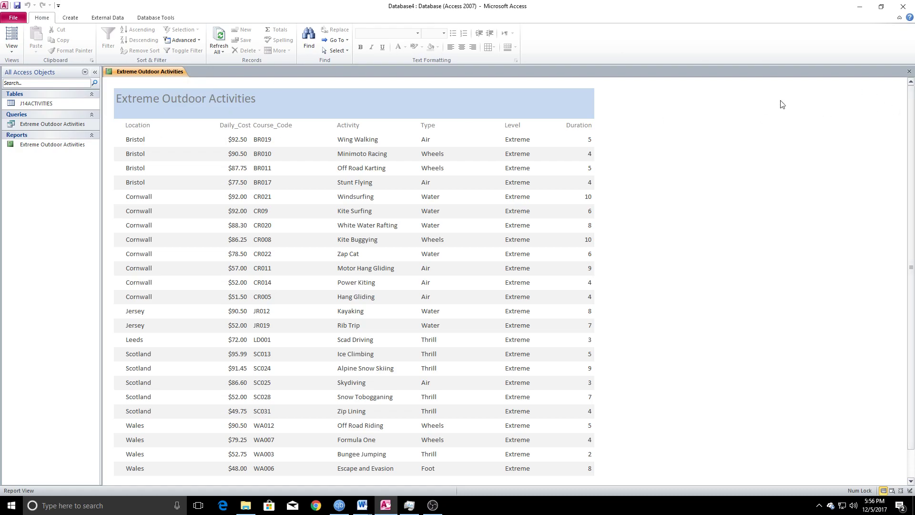
left_click(908, 72)
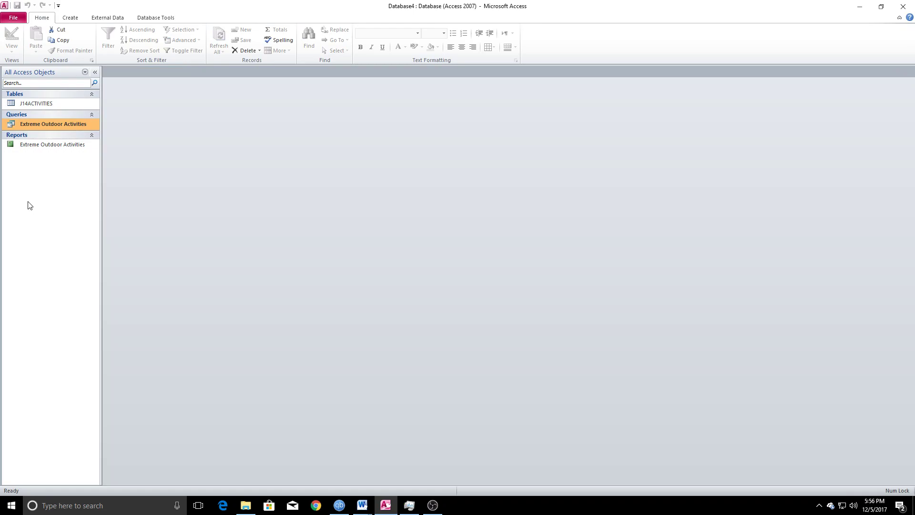
Create a form based on the J14ACTIVITIES table.
left_click(38, 104)
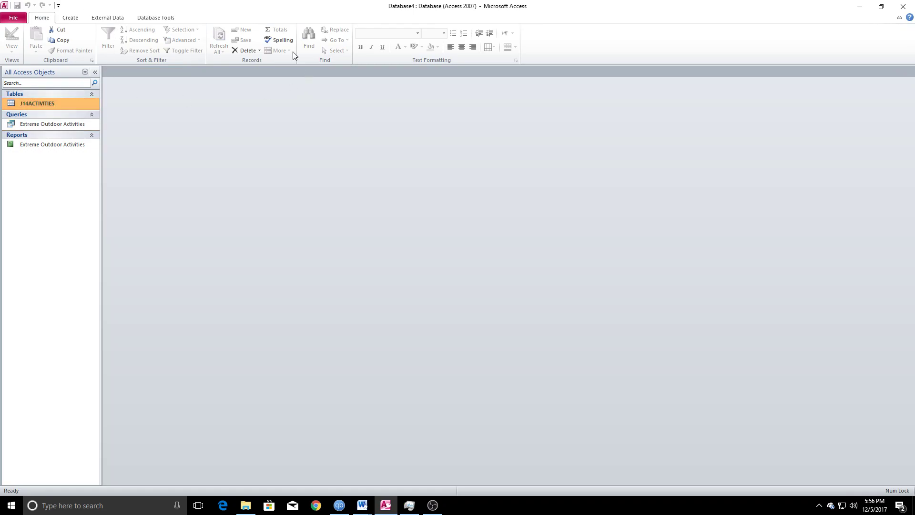
left_click(69, 18)
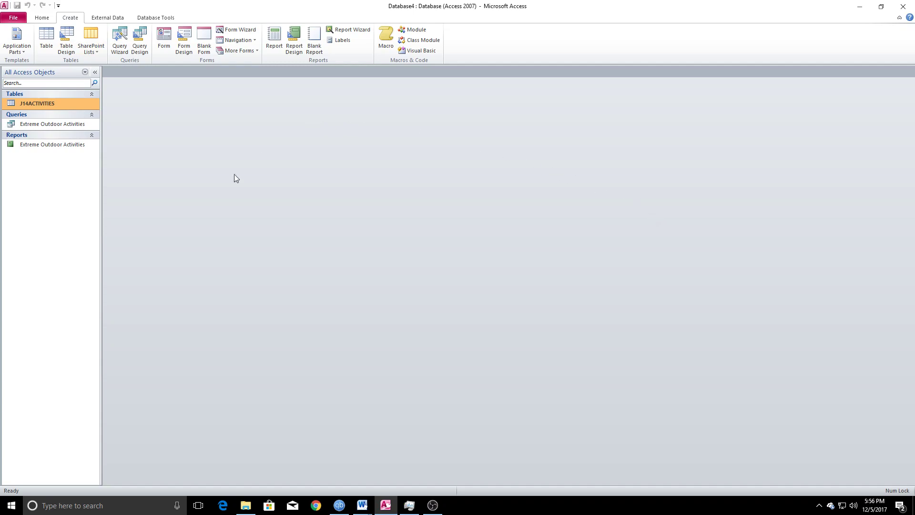
left_click(163, 39)
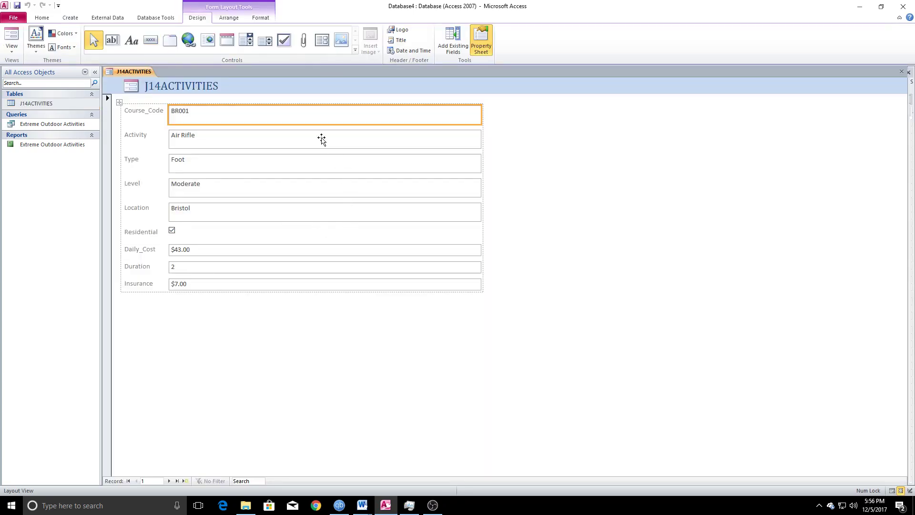
Change the form's header title to Activities.
left_click(164, 86)
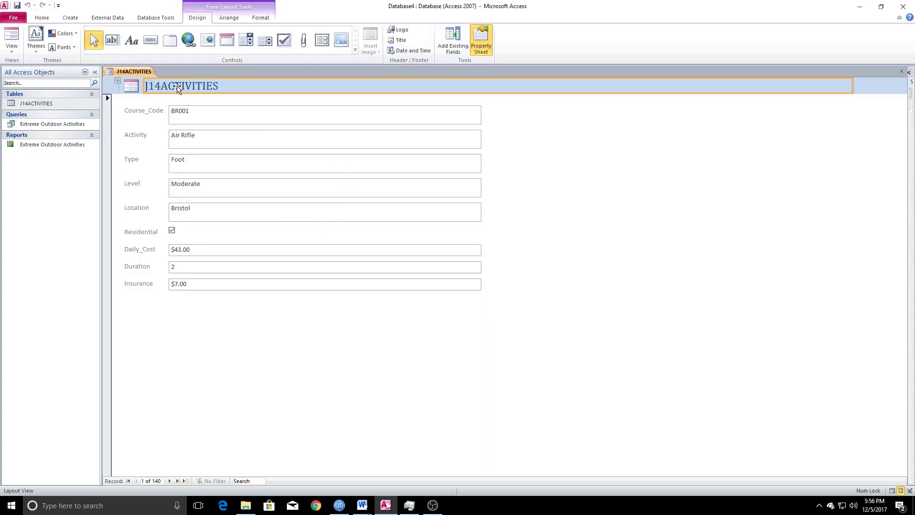
right_click(193, 87)
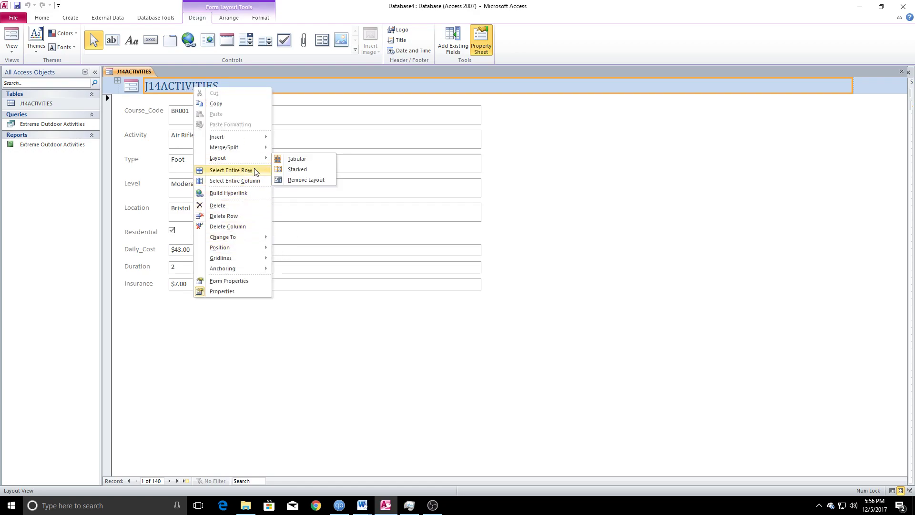
left_click(176, 87)
left_click_drag(220, 85, 144, 86)
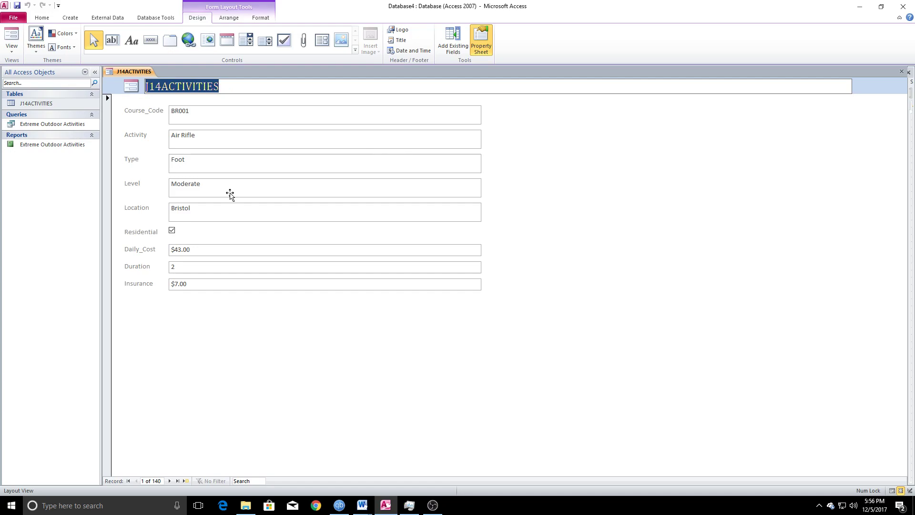
type("Activities")
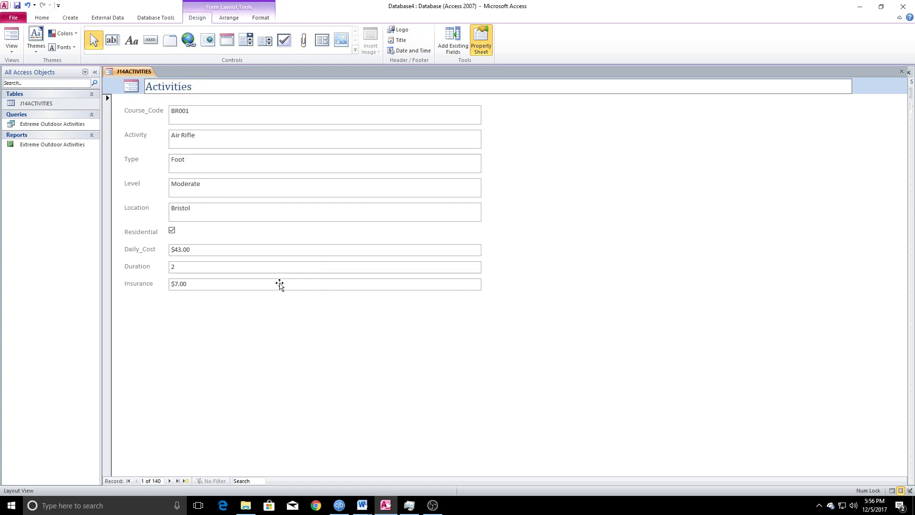
left_click(319, 334)
Select all the field controls from Course_Code down to Insurance and remove their layout so they can be arranged individually.
left_click(126, 111)
left_click(249, 117)
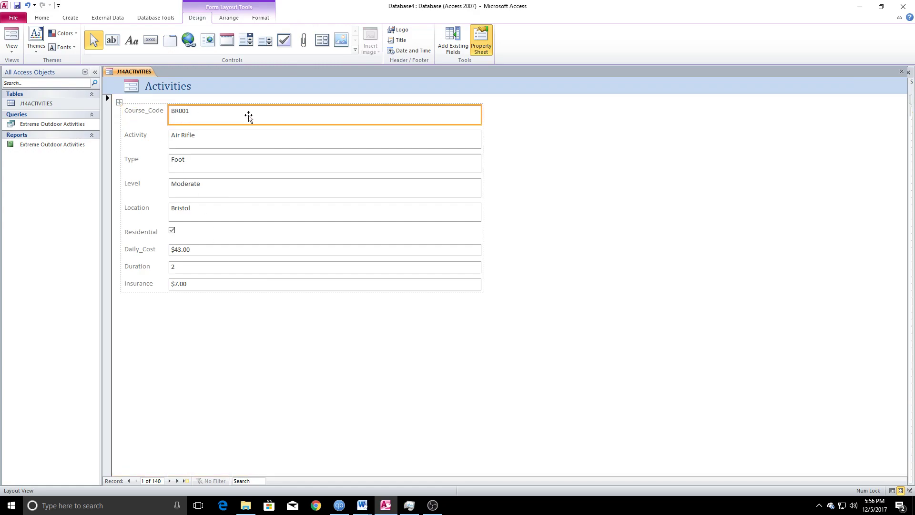
right_click(479, 116)
key("Escape")
left_click(388, 143, "shift")
left_click(387, 173, "shift")
left_click(378, 193, "shift")
left_click(365, 217, "shift")
left_click(362, 232, "shift")
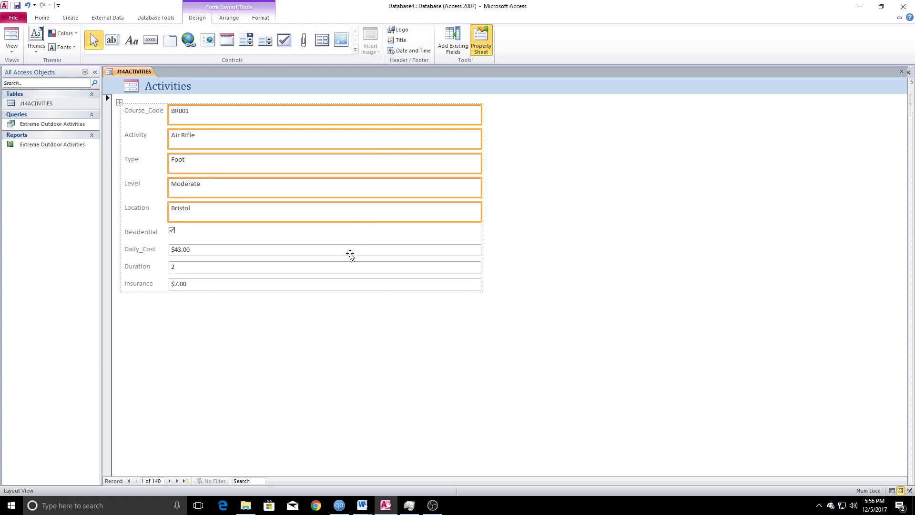
left_click(349, 252, "shift")
left_click(331, 271, "shift")
left_click(318, 286, "shift")
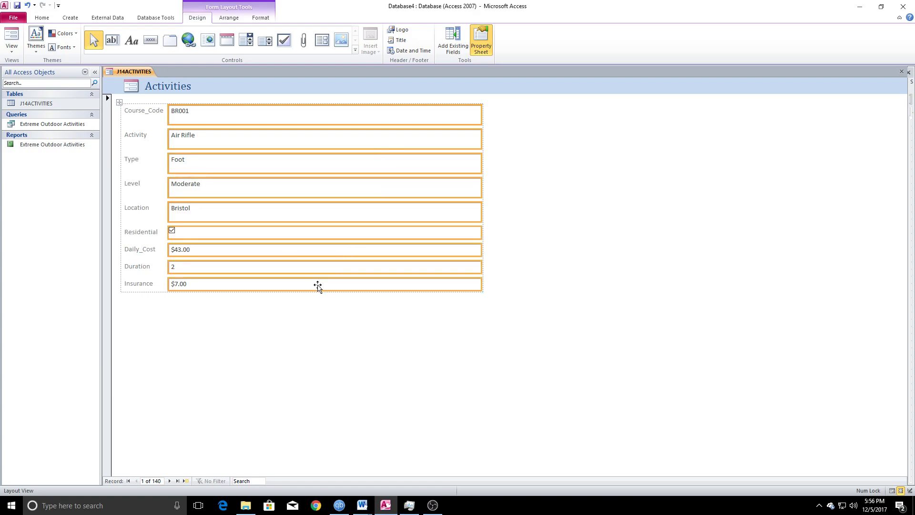
right_click(381, 118)
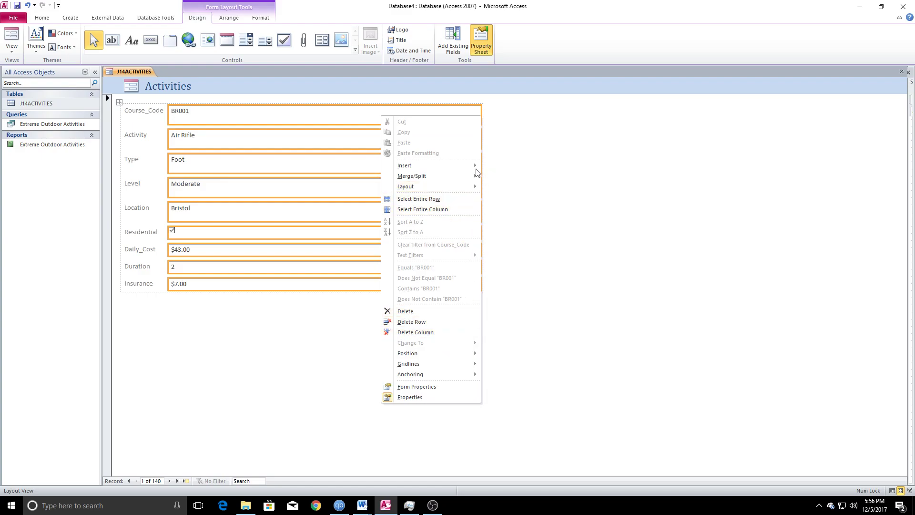
mouse_move(457, 186)
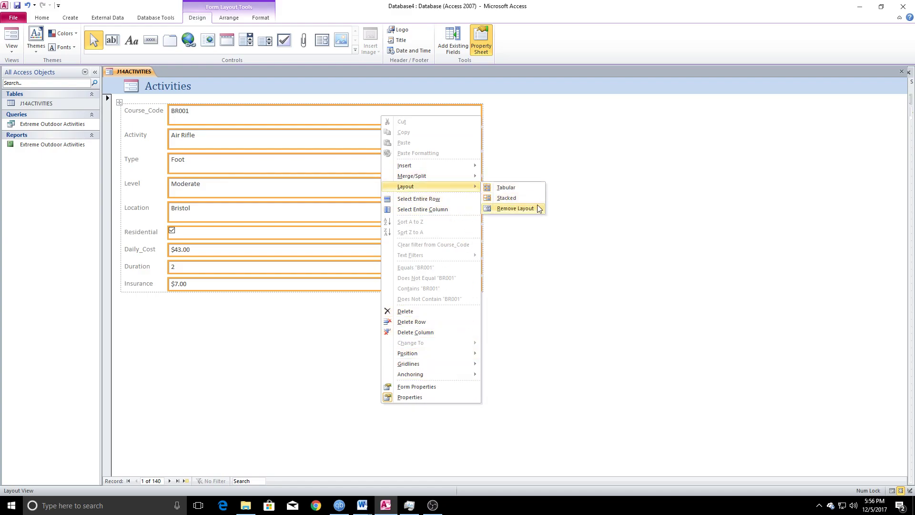
left_click(515, 208)
Narrow the Course_Code field to little more than the width of its code.
left_click(400, 187)
left_click(268, 122)
left_click_drag(481, 113, 243, 113)
Place the Activity label and field beside Course_Code on the same row, and shorten the Activity field.
left_click(190, 141)
left_click(140, 137)
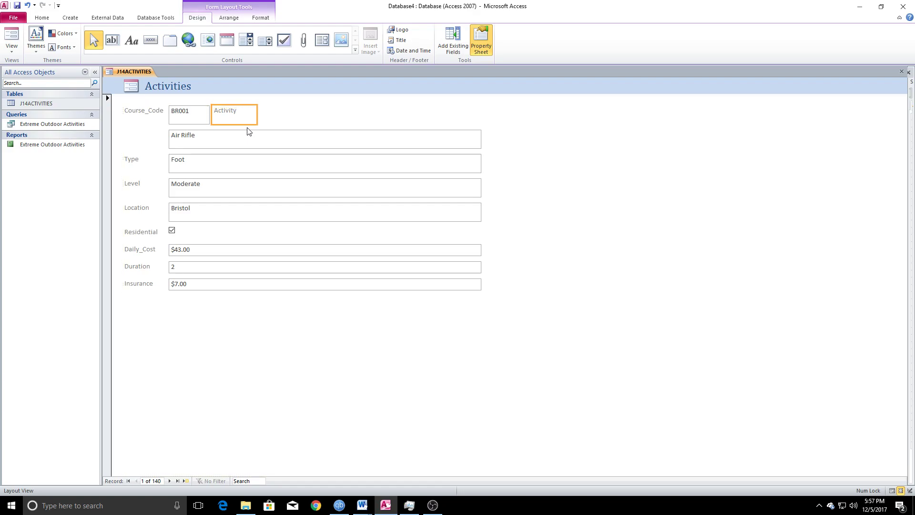
left_click_drag(237, 142, 309, 118)
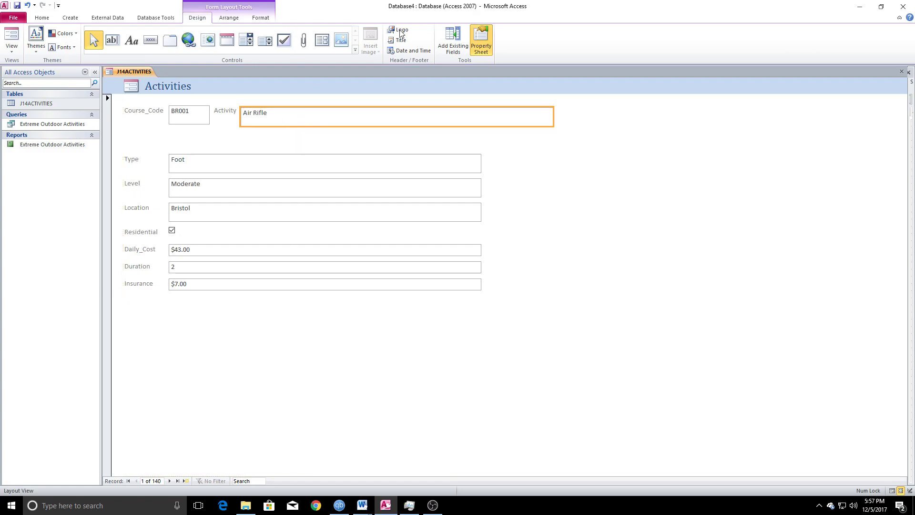
left_click_drag(553, 117, 257, 124)
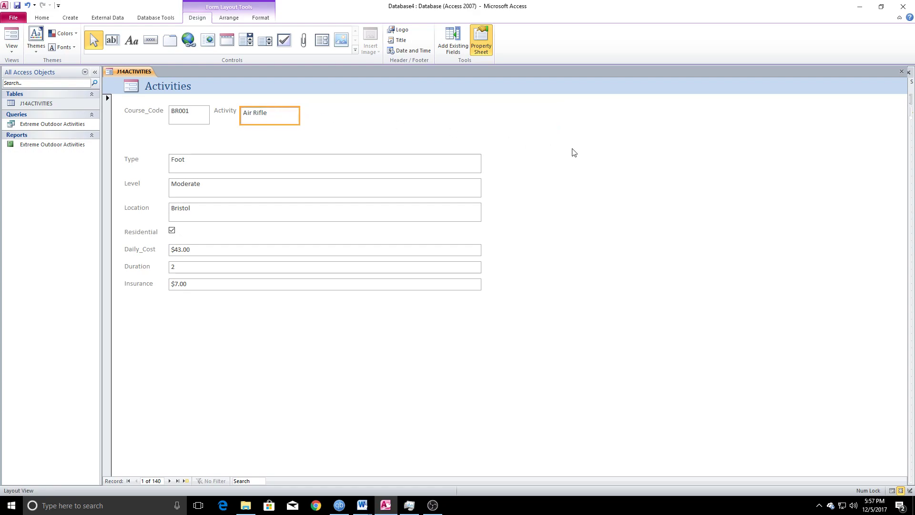
left_click(334, 127)
left_click(266, 114)
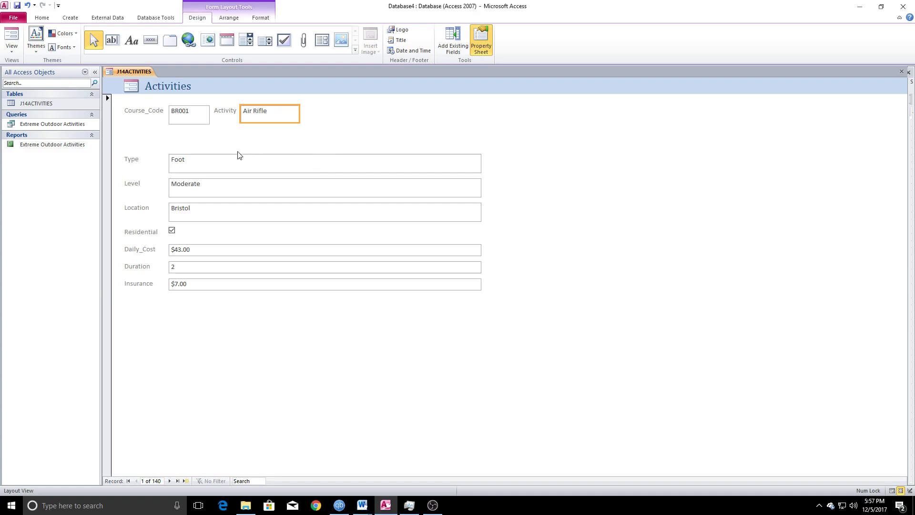
left_click(127, 159)
left_click(132, 184, "ctrl")
left_click(133, 210, "ctrl")
left_click(132, 233, "ctrl")
left_click(131, 251, "ctrl")
left_click(132, 268, "ctrl")
left_click(139, 284, "ctrl")
left_click(193, 285, "ctrl")
left_click(200, 268, "ctrl")
left_click(210, 251, "ctrl")
left_click(215, 211, "ctrl")
left_click(198, 184, "ctrl")
left_click(195, 151, "ctrl")
Move the labels and fields from Type to Insurance, except the Residential check box, up closer to the Course_Code row.
left_click(141, 160)
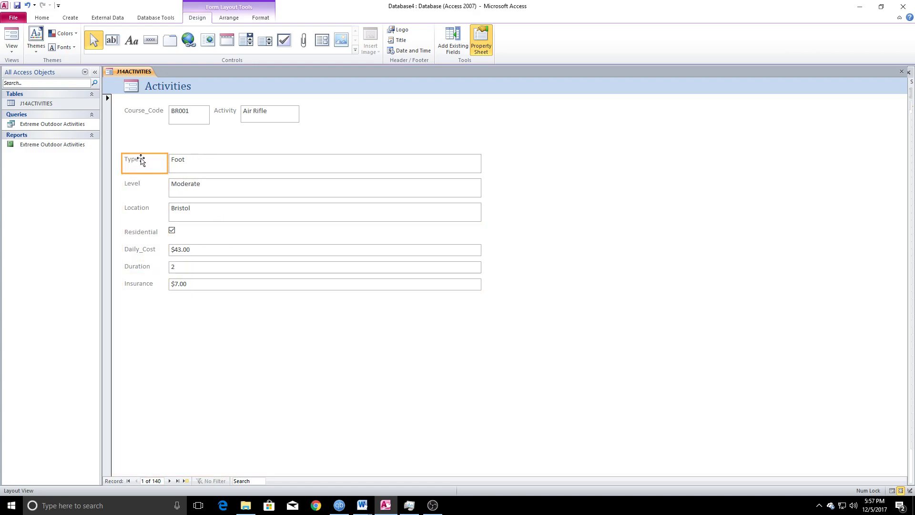
left_click(125, 185, "ctrl")
left_click(133, 209, "ctrl")
left_click(136, 233, "ctrl")
left_click(136, 250, "ctrl")
left_click(137, 265, "ctrl")
left_click(139, 286, "ctrl")
left_click(190, 285, "ctrl")
left_click(199, 265, "ctrl")
left_click(199, 250, "ctrl")
left_click(199, 214, "ctrl")
left_click(192, 188, "ctrl")
left_click(189, 163, "ctrl")
key("Up")
key("Up")
key("Up")
key("Up")
key("Up")
key("Up")
key("Up")
key("Up")
key("Up")
key("Up")
key("Up")
key("Up")
key("Up")
key("Up")
key("Up")
key("Up")
key("Up")
key("Up")
key("Up")
key("Up")
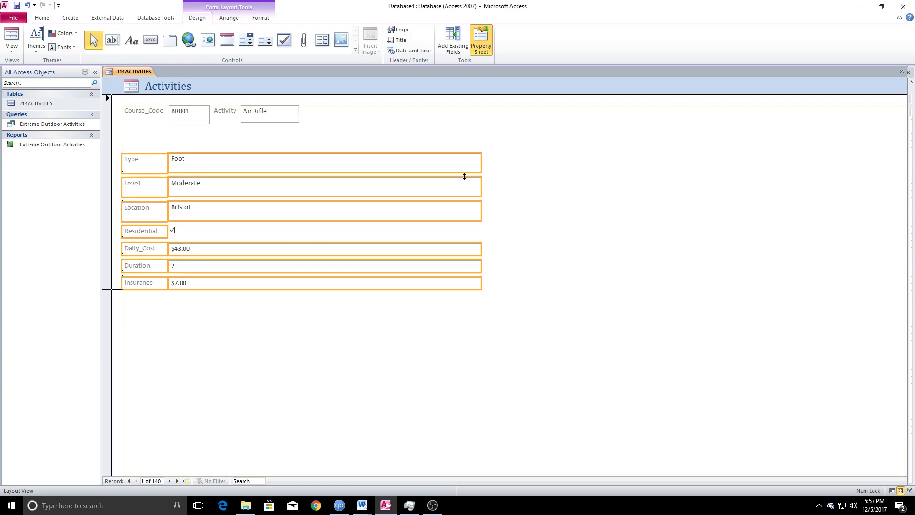
key("Down")
key("Down")
key("Down")
key("Down")
key("Down")
key("Down")
key("Down")
key("Down")
key("Down")
key("Down")
key("Down")
key("Down")
key("Down")
key("Down")
key("Down")
key("Down")
key("Down")
key("Down")
key("Down")
key("Down")
key("Down")
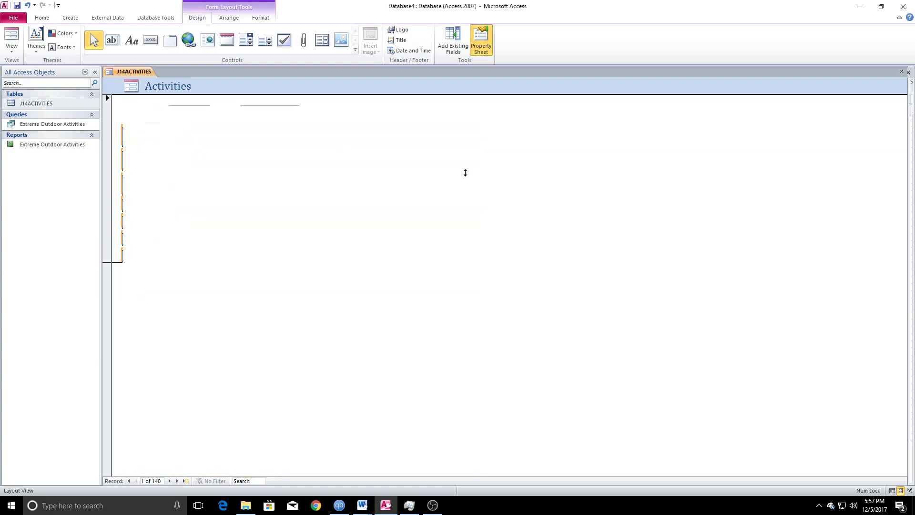
key("Down")
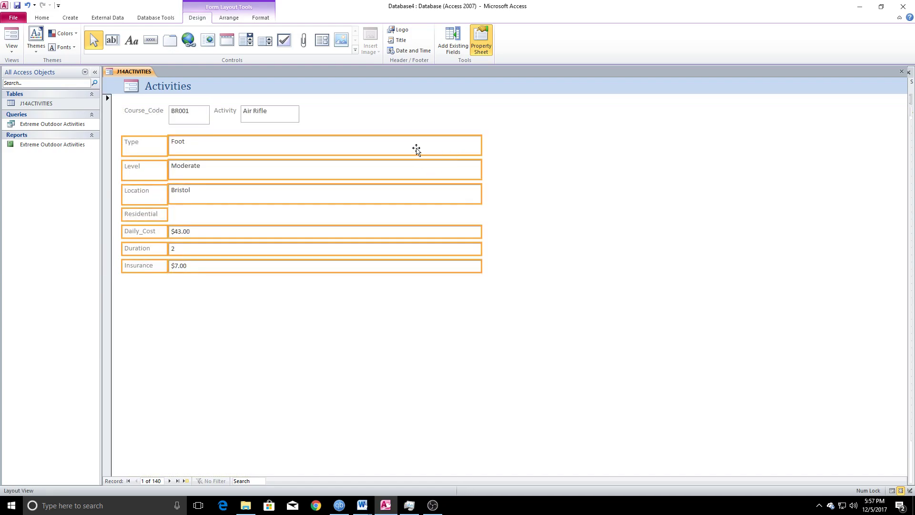
Narrow the Type, Level, Location, Daily_Cost, Duration and Insurance fields to line up with the right edge of the Activity field.
left_click(416, 149)
left_click(342, 168, "shift")
left_click(341, 193, "shift")
left_click(333, 232, "shift")
left_click(329, 248, "shift")
left_click(329, 265, "shift")
left_click_drag(481, 145, 299, 145)
left_click(461, 212)
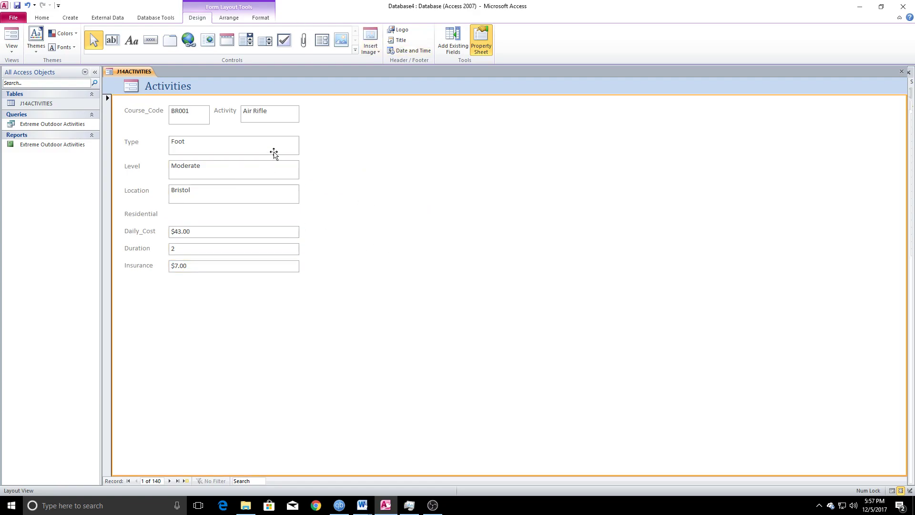
Add a Go To Last Record command button with its picture and place it below the right end of the Insurance field.
left_click(150, 39)
left_click(148, 306)
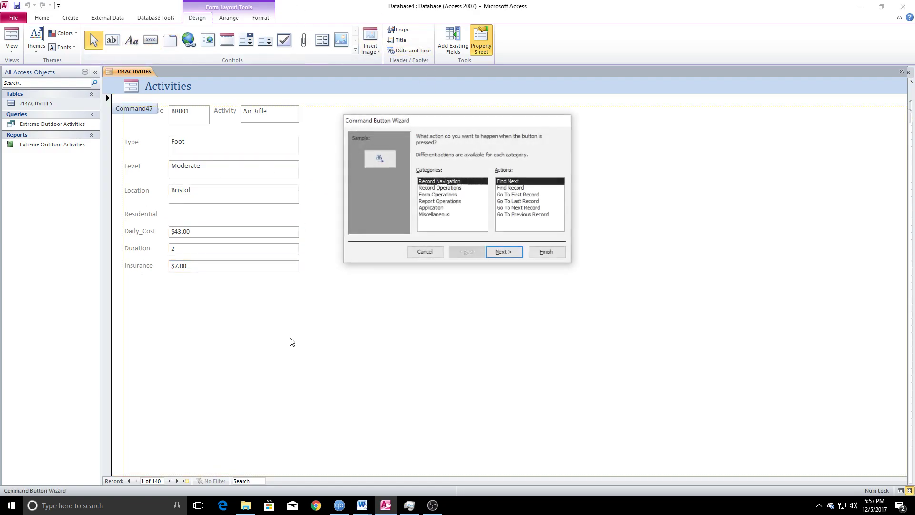
left_click(516, 201)
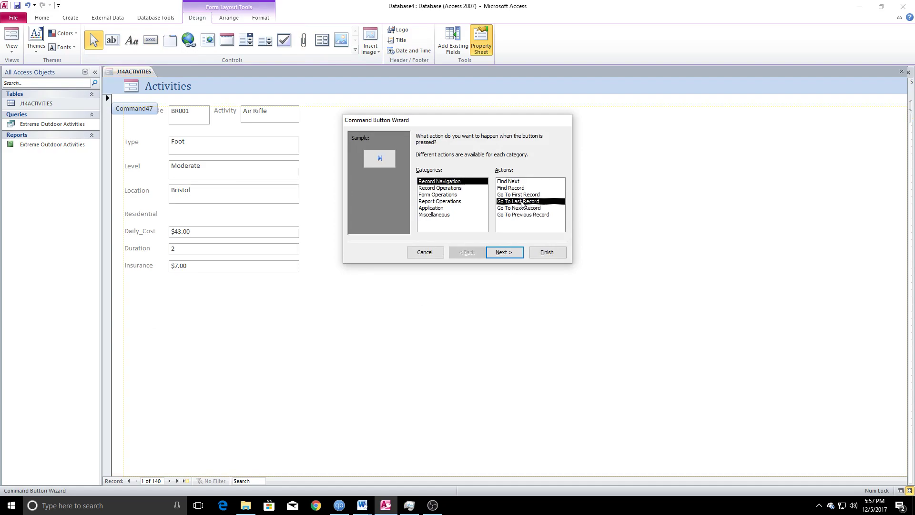
left_click(505, 252)
key("Return")
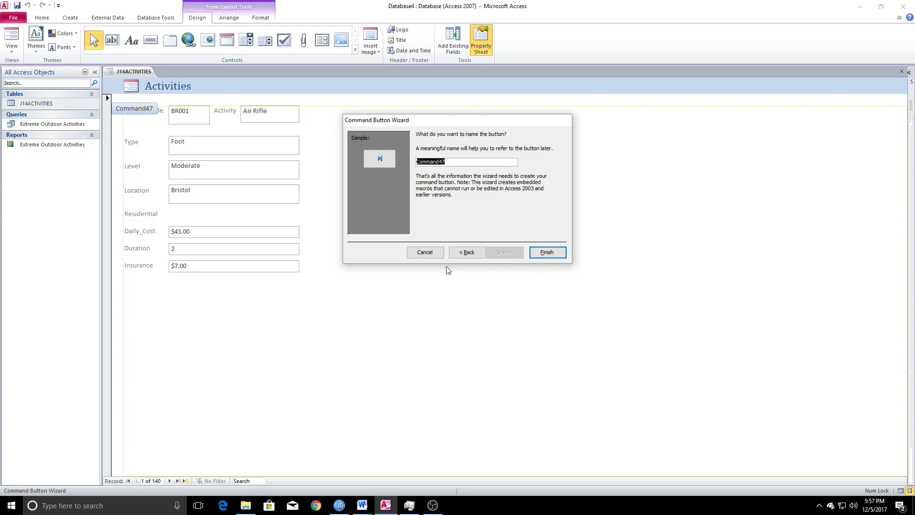
left_click(546, 252)
left_click_drag(147, 116, 304, 296)
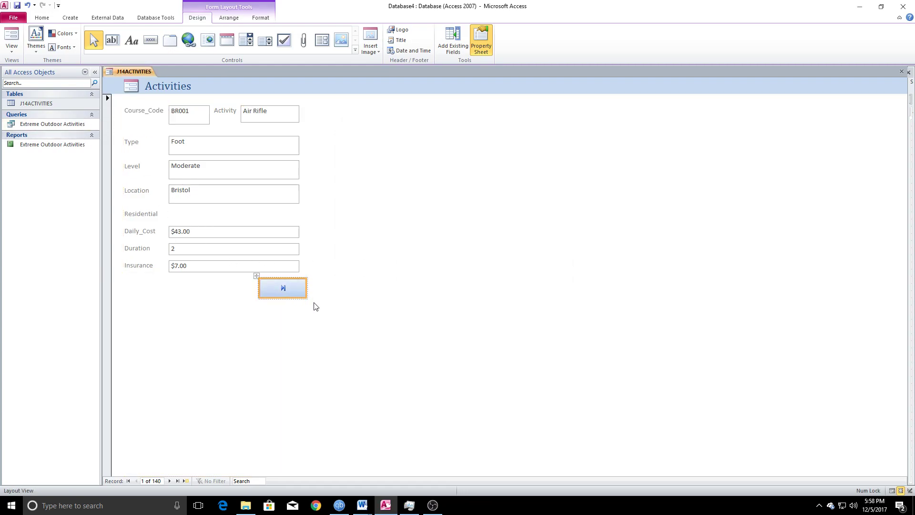
left_click(315, 305)
Add a Go To First Record command button showing the Go To First picture.
left_click(149, 39)
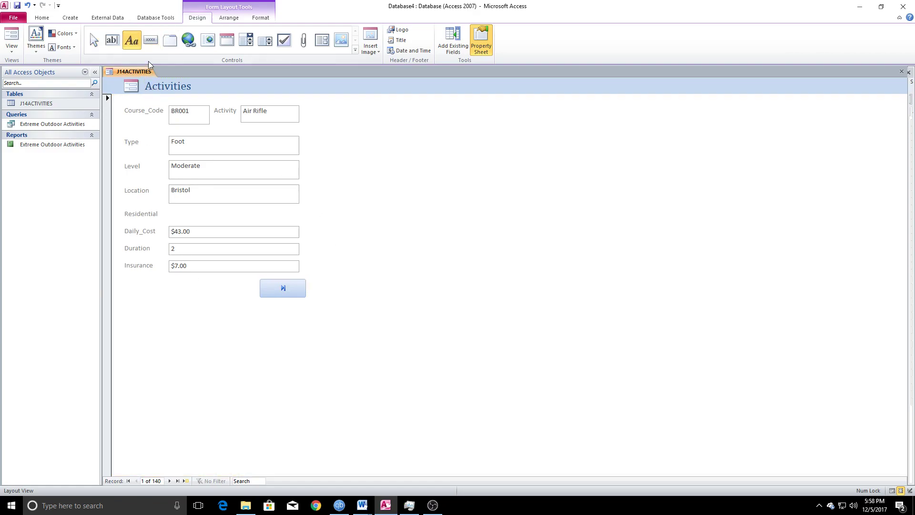
left_click(194, 324)
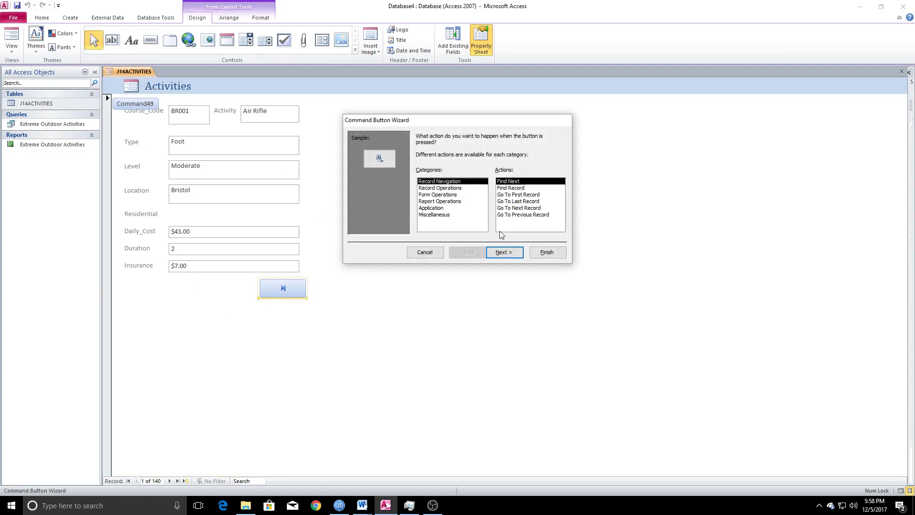
left_click(510, 195)
left_click(505, 252)
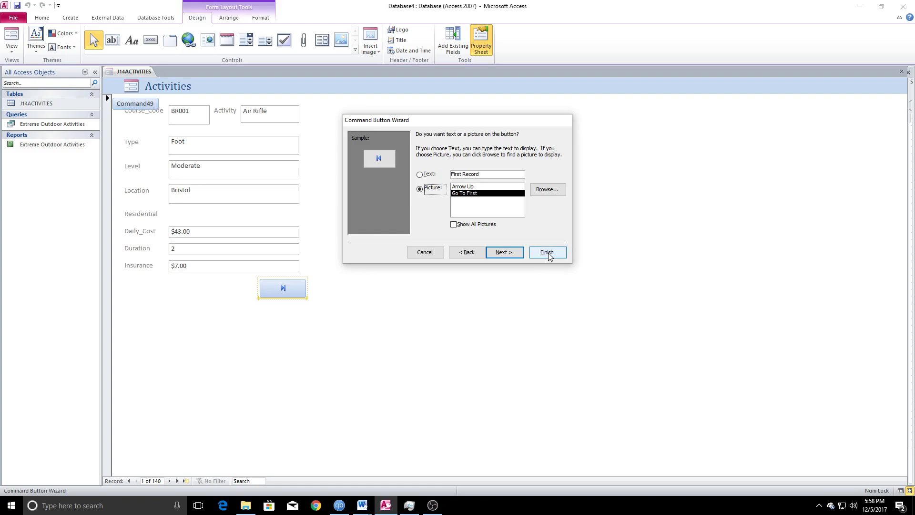
left_click(547, 252)
Remove the first-record button's layout and place it below the Insurance label, level with the last-record button.
right_click(290, 308)
mouse_move(344, 175)
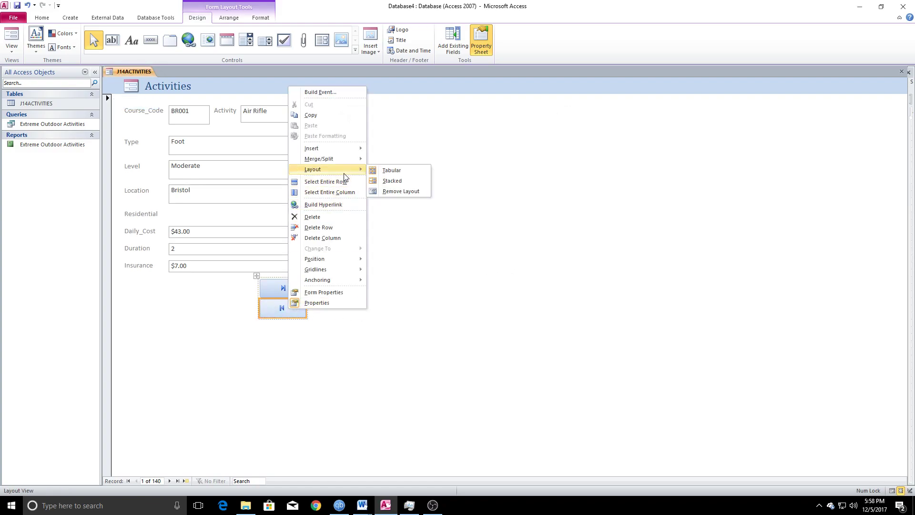
left_click(402, 191)
mouse_move(278, 309)
left_mouse_down()
mouse_move(138, 292)
mouse_move(151, 291)
left_mouse_up()
Add a Go To Next Record command button with the Go To Next picture beside the last-record button.
left_click(151, 40)
left_click(179, 281)
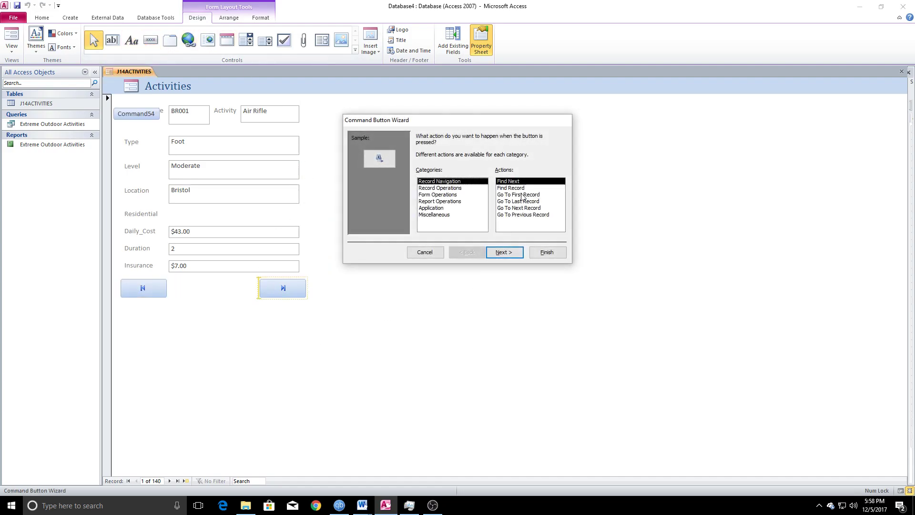
left_click(519, 209)
left_click(503, 252)
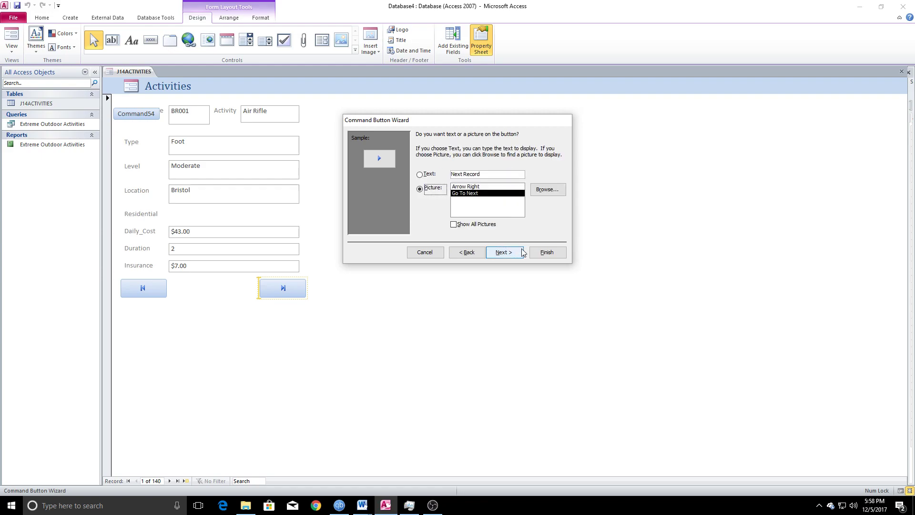
left_click(505, 252)
left_click(546, 252)
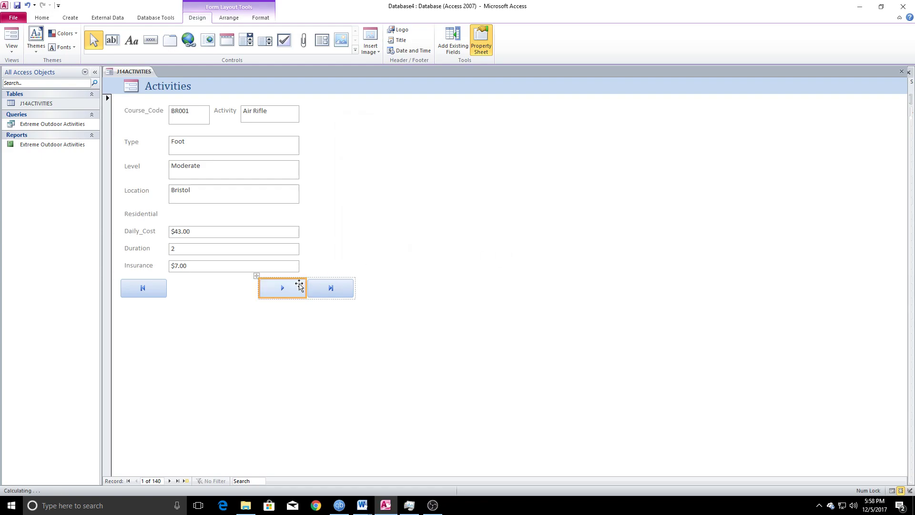
left_click(393, 321)
Add a Go To Previous Record command button with its default picture before the next-record button.
left_click(150, 40)
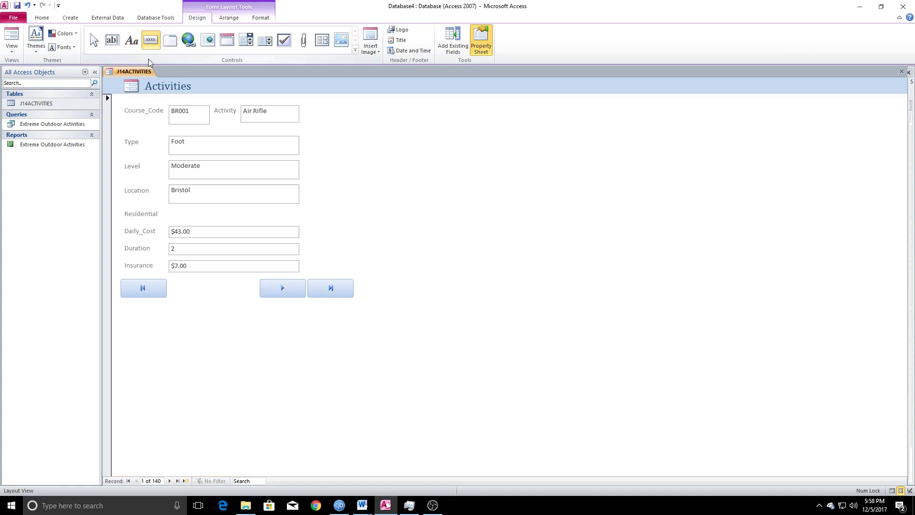
left_click(258, 288)
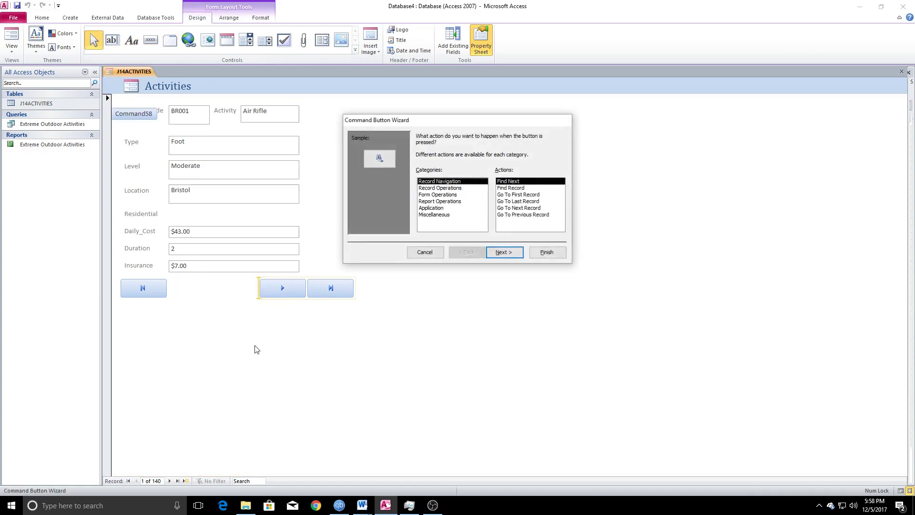
left_click(528, 215)
left_click(500, 252)
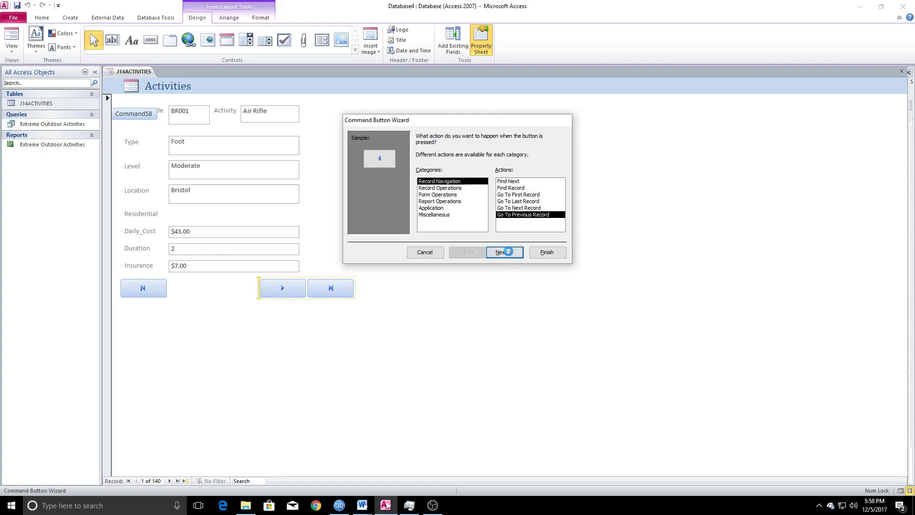
left_click(544, 253)
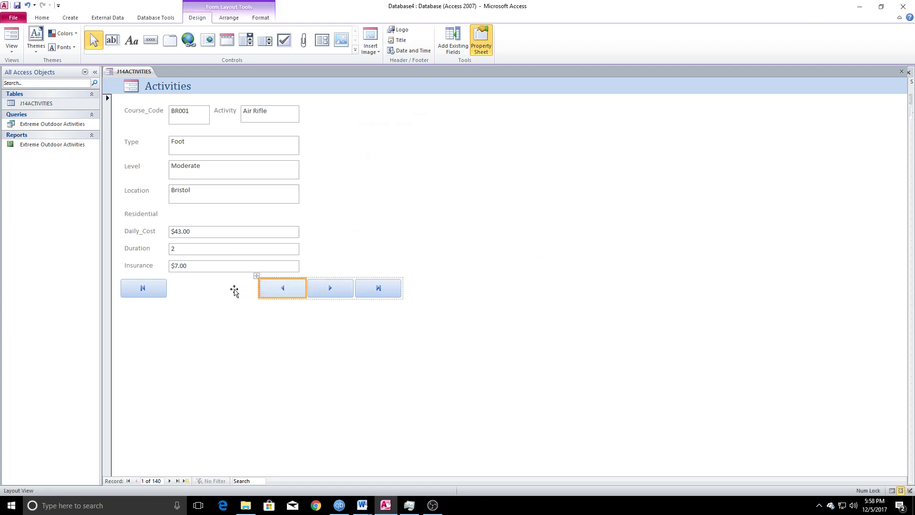
left_click(235, 300)
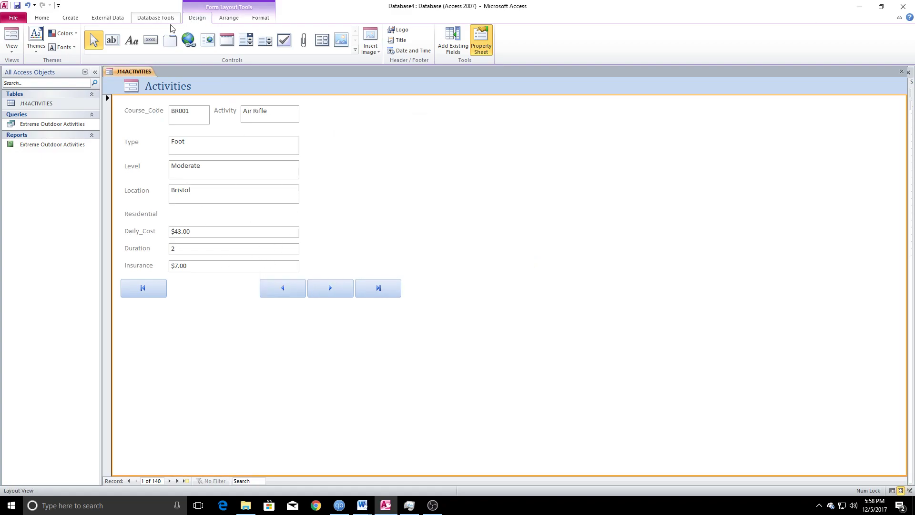
Add a record-operations command button that adds a new record and shows the Go To New picture.
left_click(150, 40)
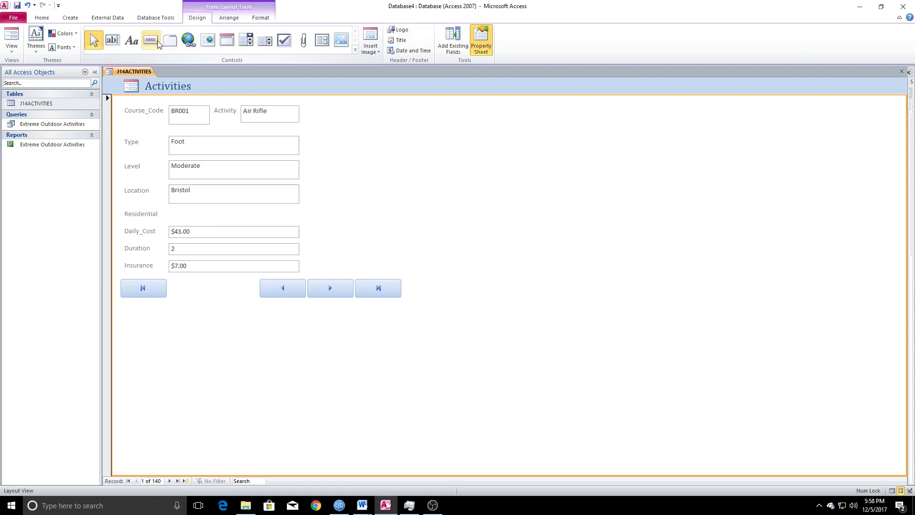
left_click(207, 286)
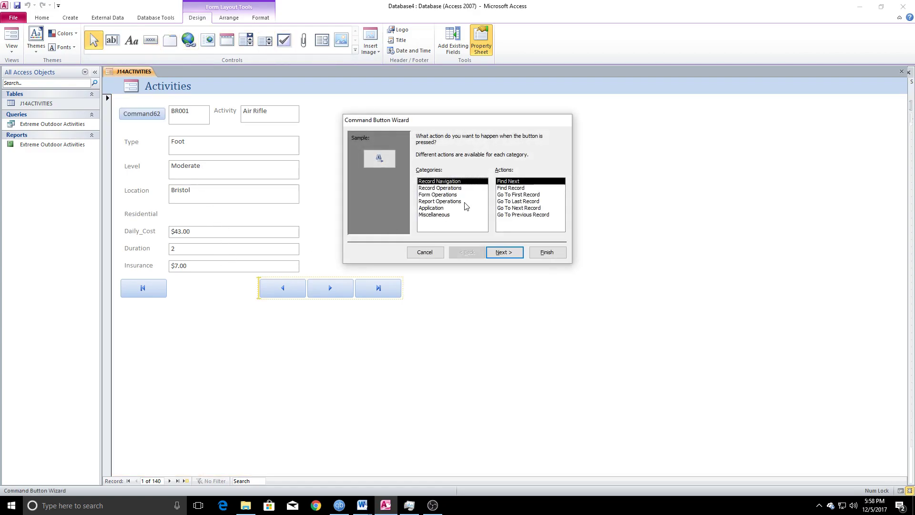
left_click(440, 202)
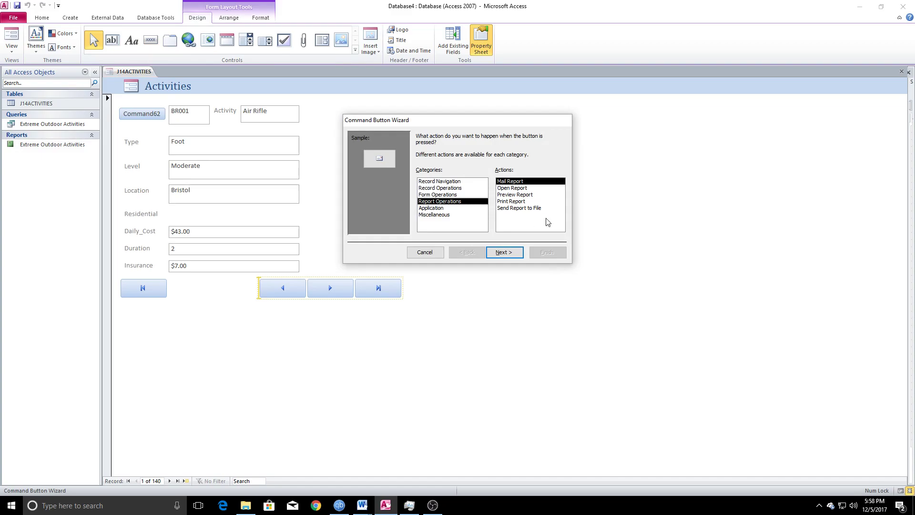
left_click(428, 195)
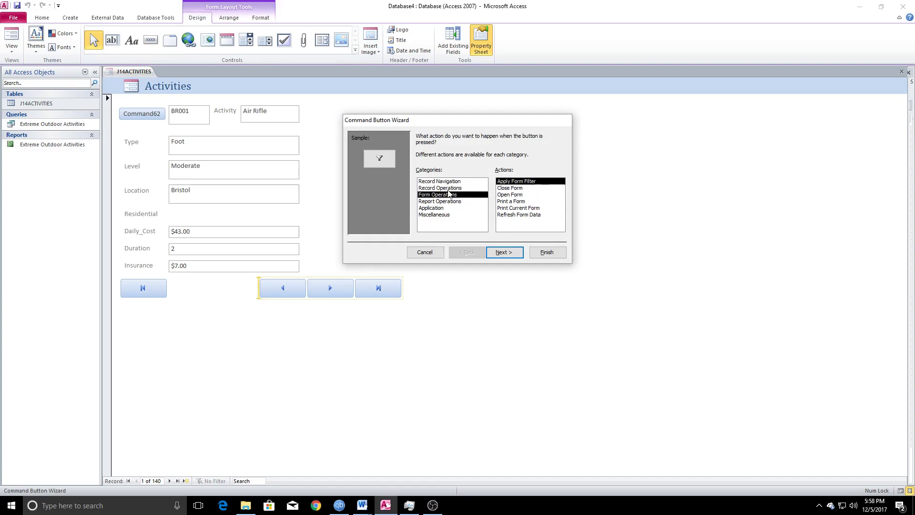
left_click(448, 189)
left_click(504, 252)
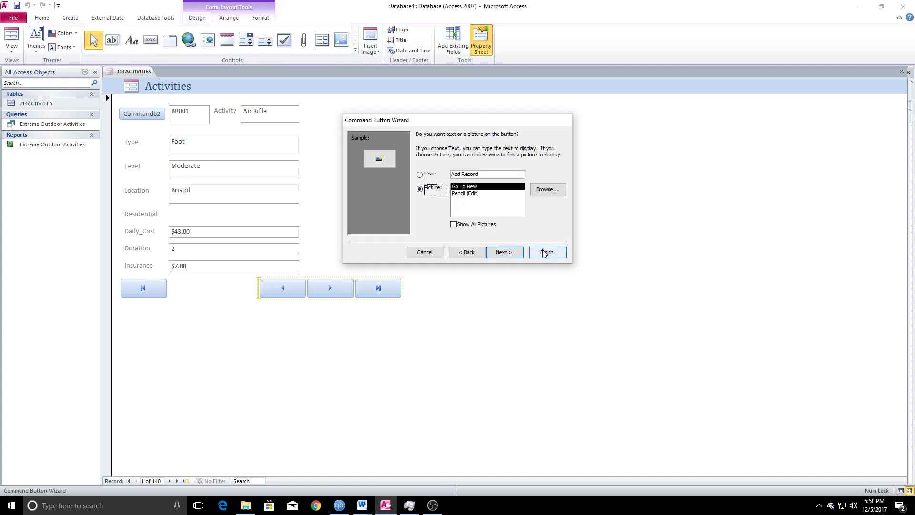
left_click(537, 252)
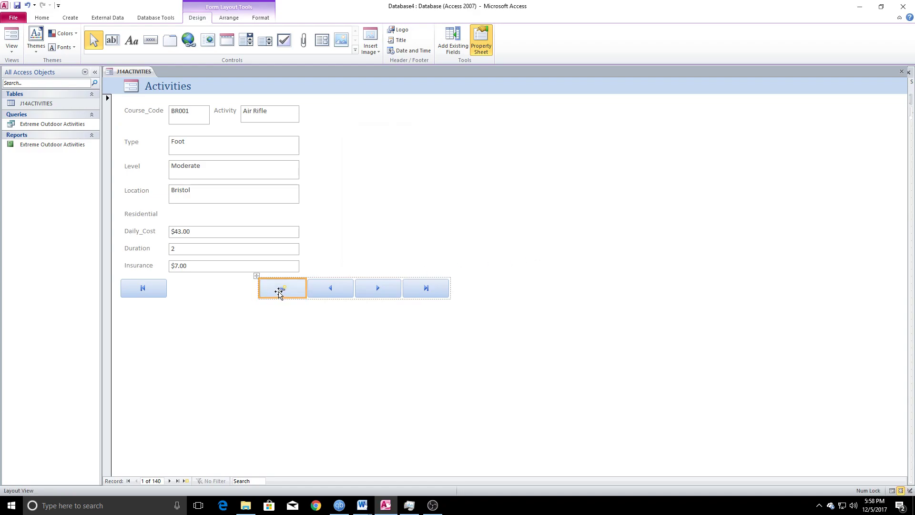
Arrange the buttons in one row below the Insurance label in the order first, previous, new, next, last.
left_click_drag(350, 289, 351, 288)
left_click_drag(137, 288, 120, 275)
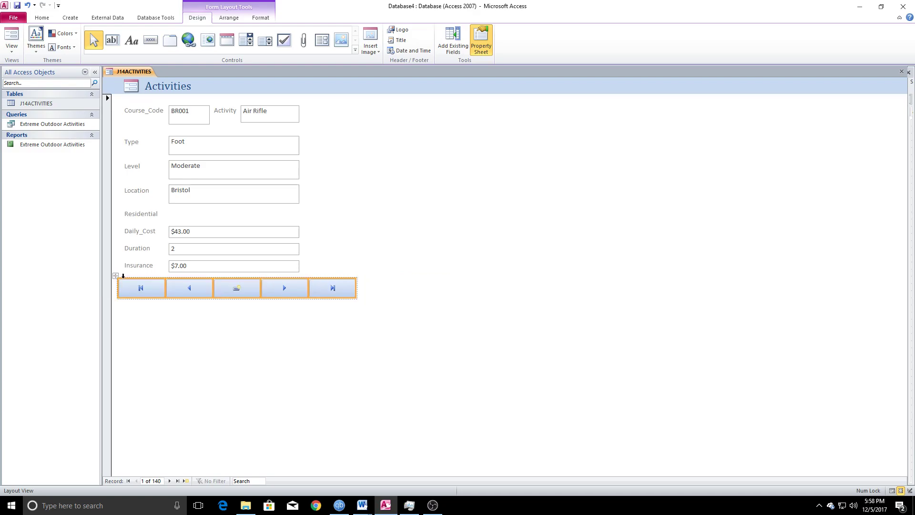
left_click(270, 324)
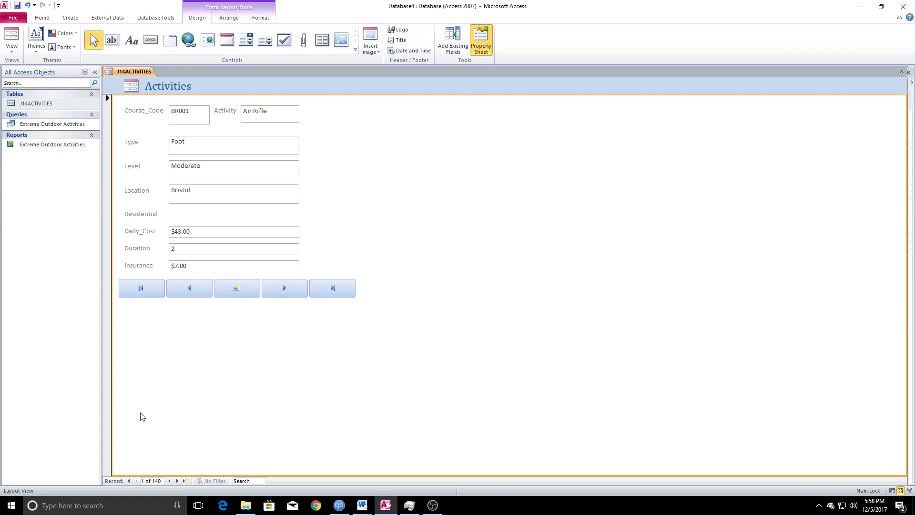
Show the form in Form View and test the first, previous, next and last record buttons.
right_click(132, 75)
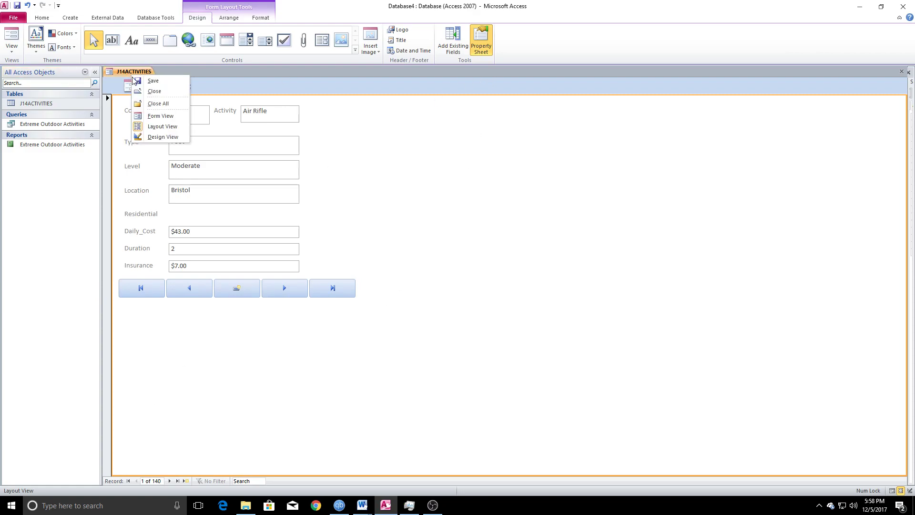
left_click(160, 116)
left_click(281, 292)
left_click(281, 291)
left_click(281, 291)
left_click(281, 292)
left_click(281, 292)
left_click(281, 291)
left_click(276, 293)
left_click(271, 295)
left_click(194, 291)
left_click(193, 291)
left_click(209, 292)
left_click(342, 289)
left_click(143, 293)
left_click(315, 289)
left_click(285, 289)
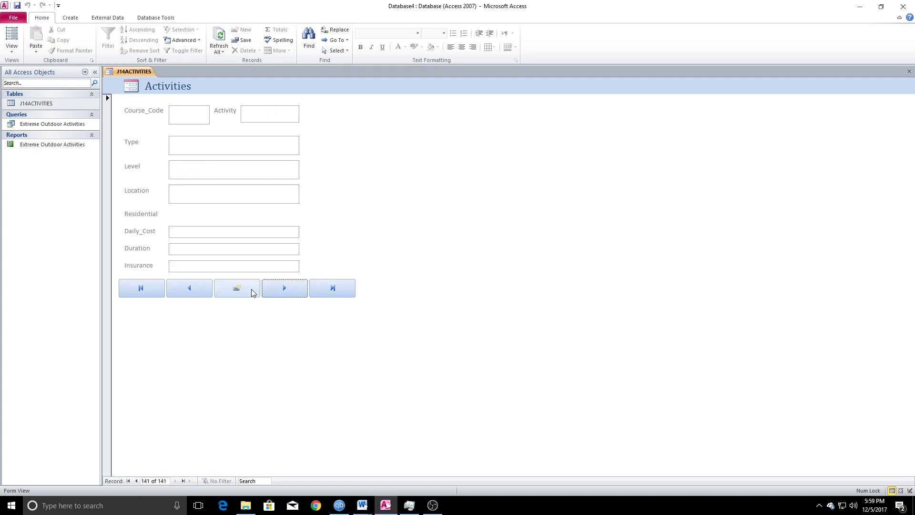
Start a new record with the form's new-record button and enter bf123456 as its Course_Code.
left_click(238, 292)
left_click(180, 117)
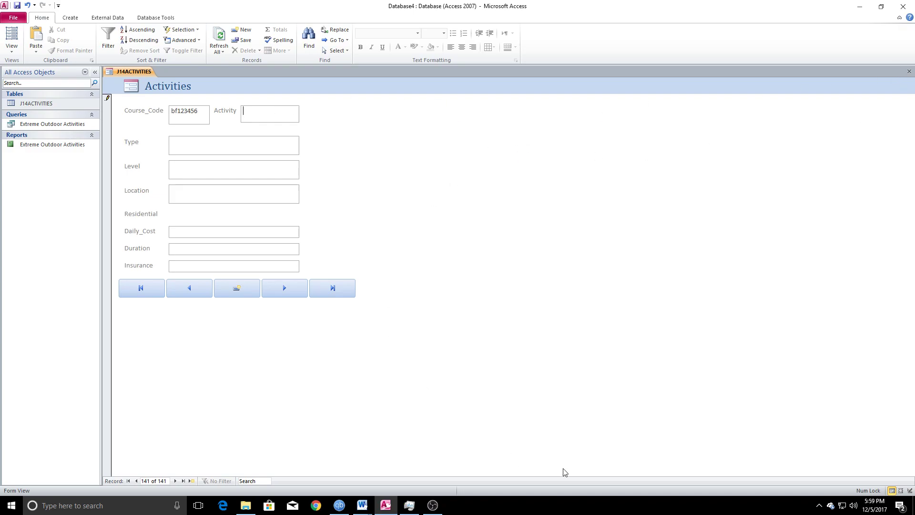
left_click(432, 506)
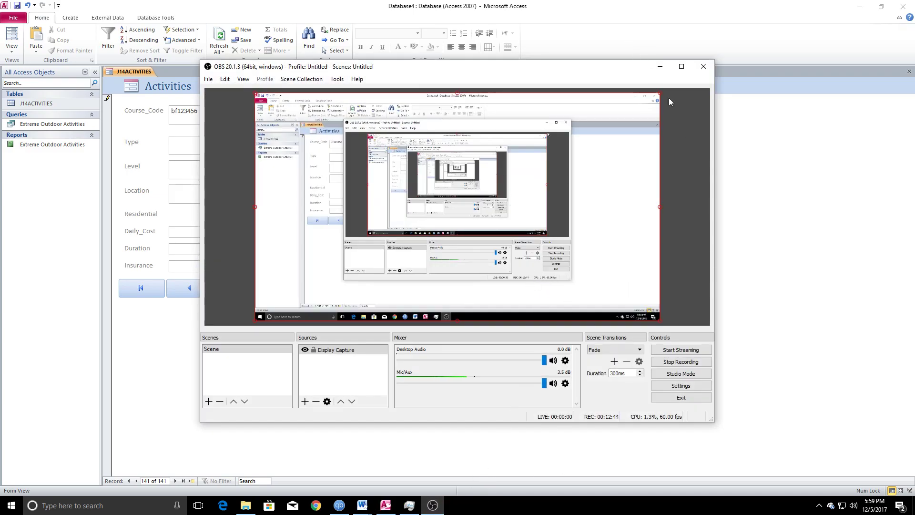
left_click(660, 66)
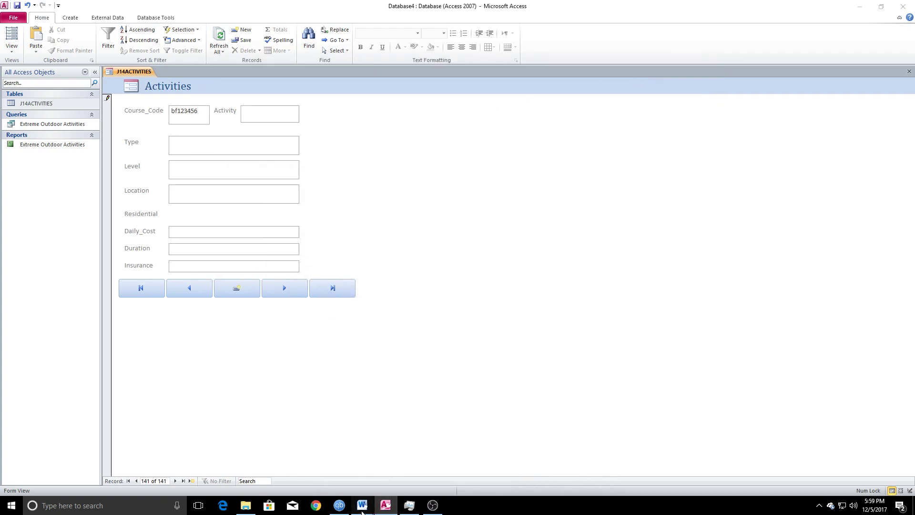
Switch to the practice 2 document in Word and review the report, form, file import and field data type instructions.
mouse_move(362, 504)
left_click(407, 472)
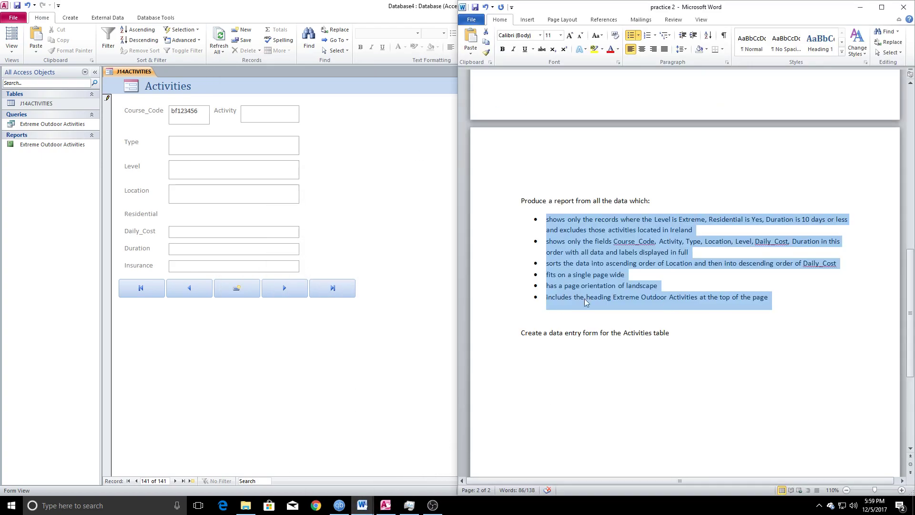
left_click(649, 276)
left_click_drag(676, 336, 519, 199)
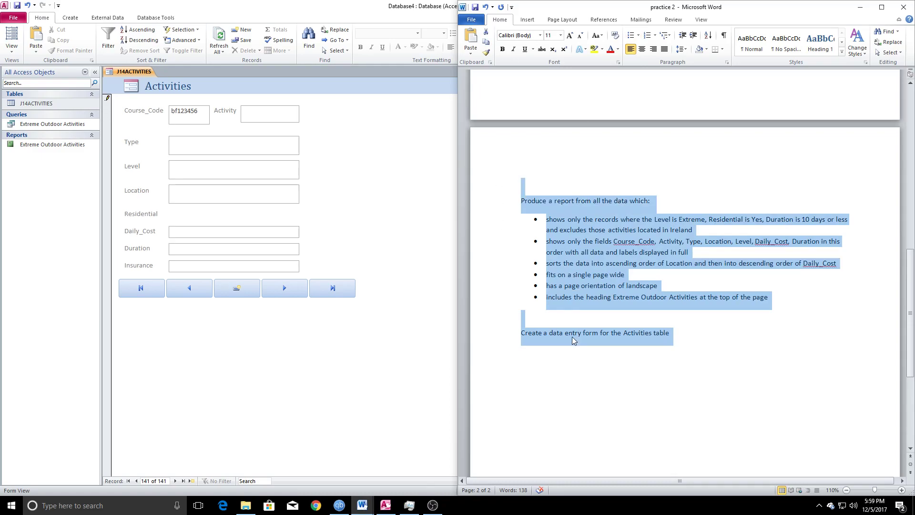
scroll(565, 329, "up", 15)
left_click_drag(521, 144, 665, 163)
scroll(638, 278, "down", 1)
left_click(577, 190)
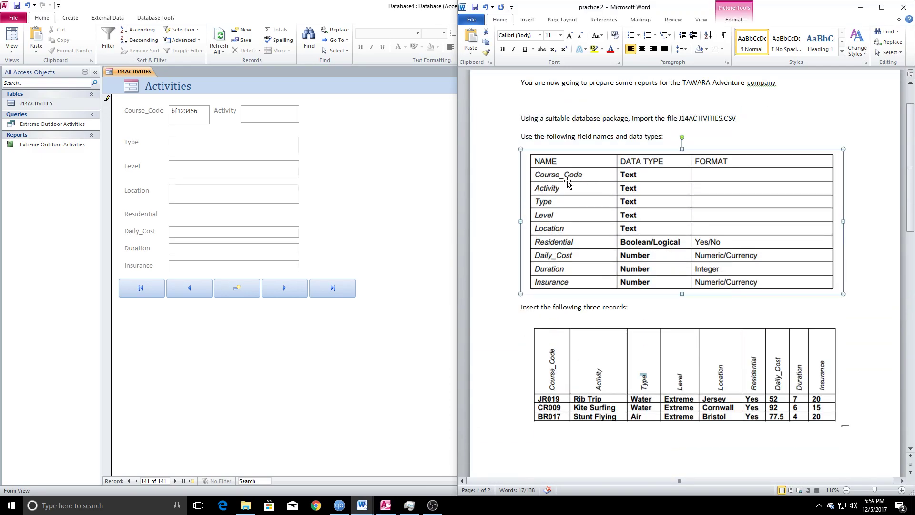
left_click(712, 113)
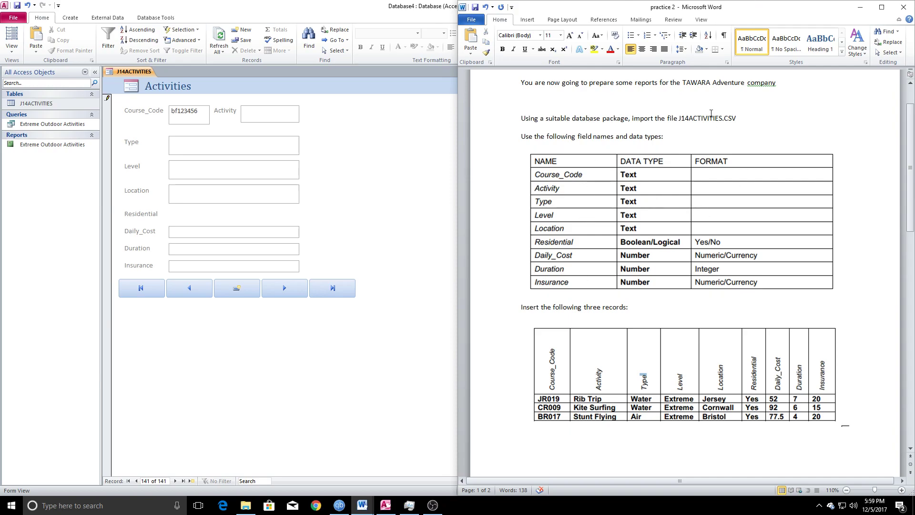
left_click_drag(679, 119, 736, 118)
left_click(737, 118)
Review the task to insert three records and the requirements for the Extreme Outdoor Activities report.
scroll(599, 217, "down", 3)
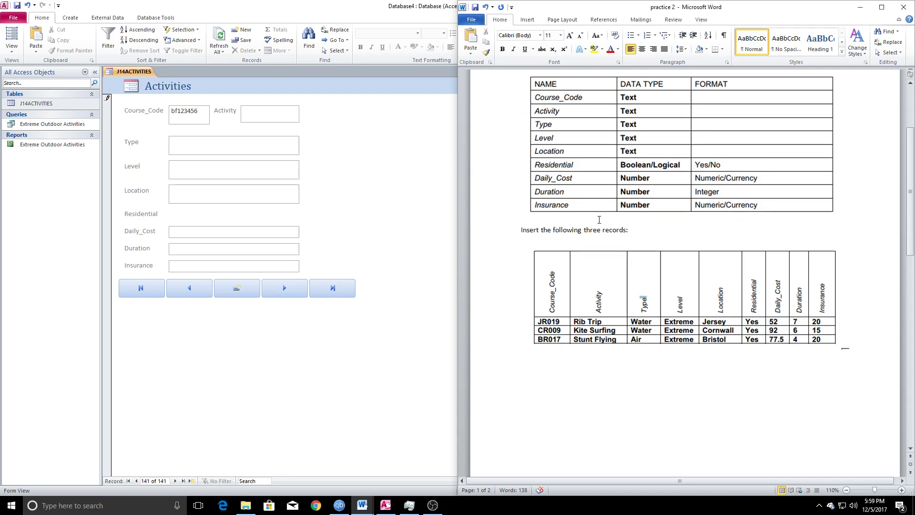
left_click(516, 233)
left_click(553, 232)
left_click_drag(638, 233, 584, 231)
scroll(582, 205, "down", 15)
left_click(576, 203)
left_click_drag(769, 275, 586, 218)
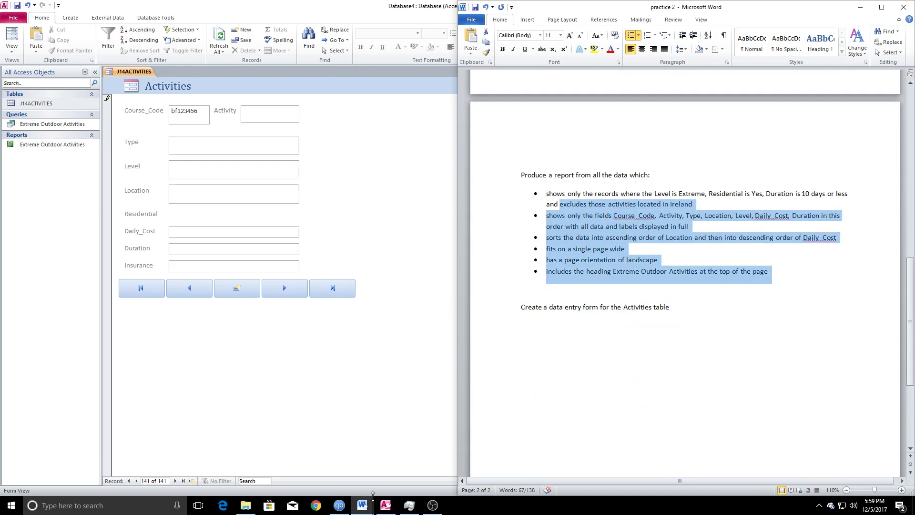